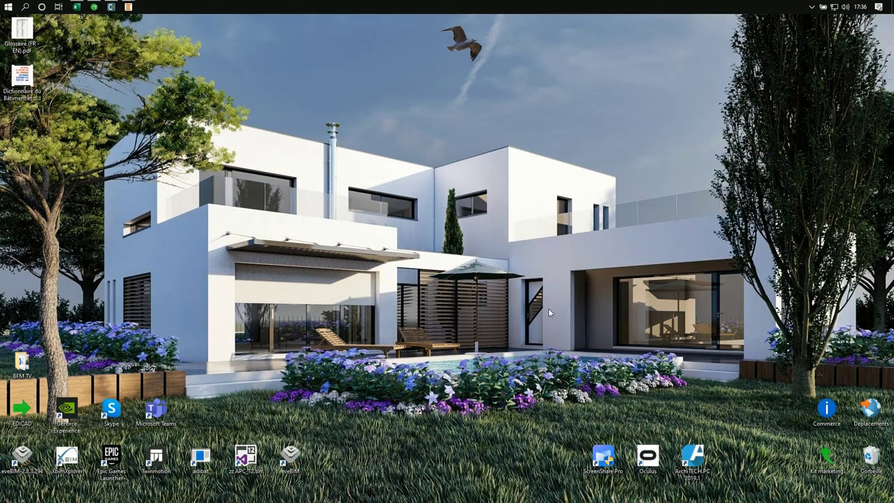
Step: Launch ArchiTECH.PC 2019.1 and open the project's Vue 3D perspective of the house
double_click(692, 458)
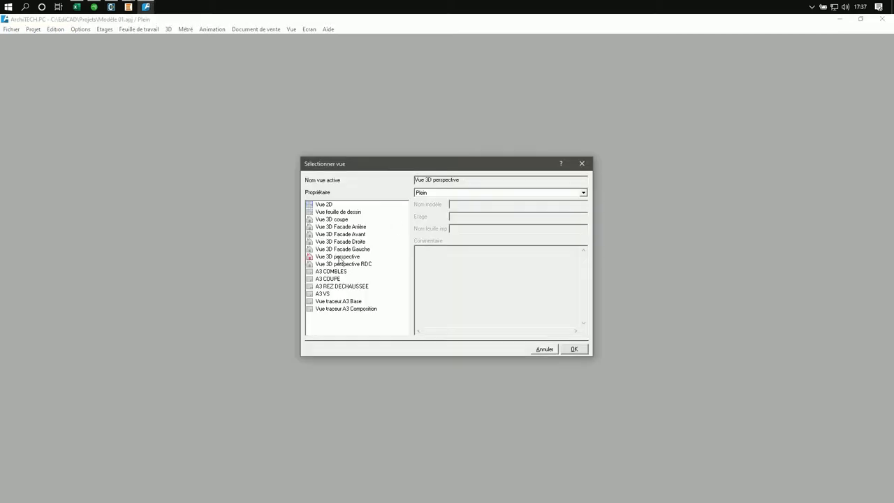
click(341, 258)
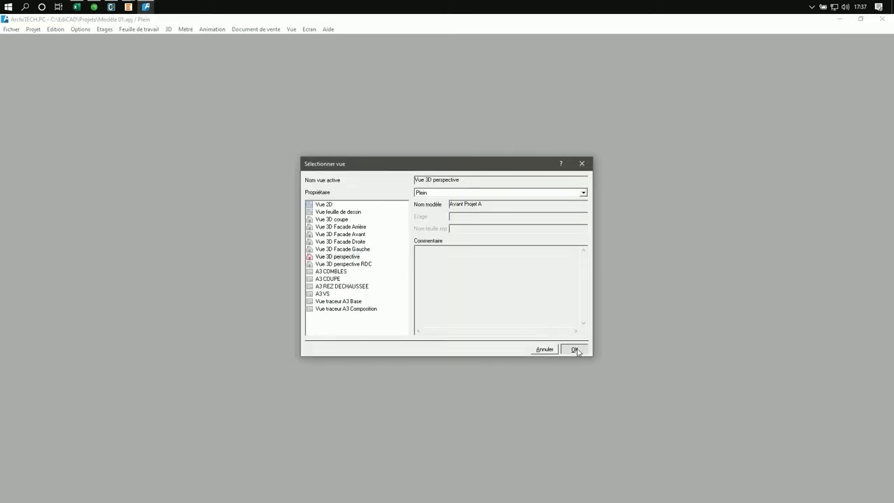
click(574, 349)
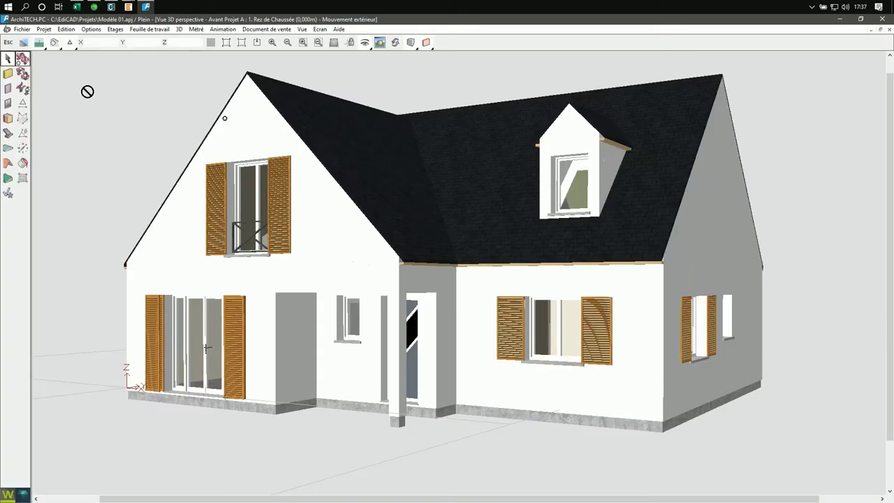
Step: Using the wall tool, select all elements identical to the ground-floor front wall
click(9, 75)
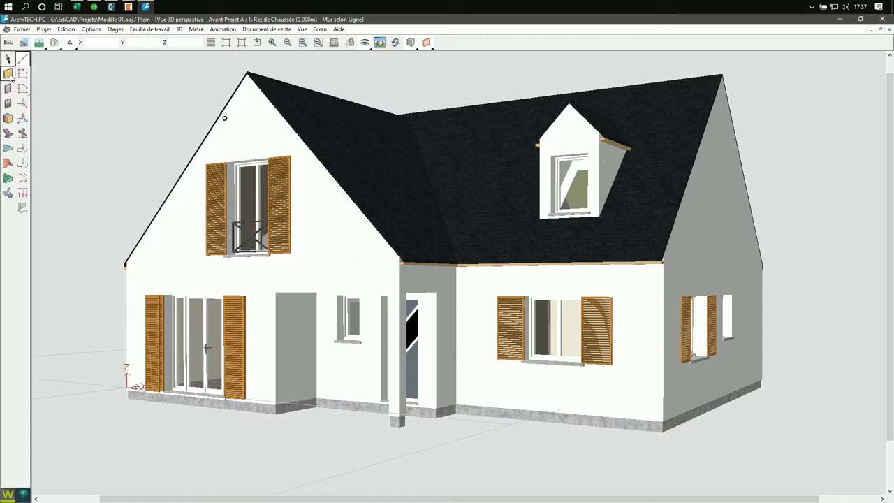
right_click(263, 305)
click(330, 398)
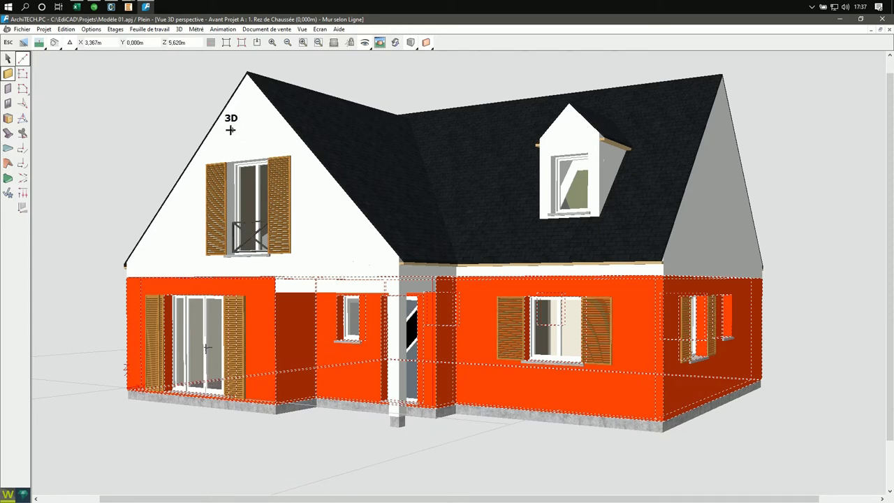
Step: Display the quantities of the selected walls and move their window away from the centre of the model
right_click(196, 78)
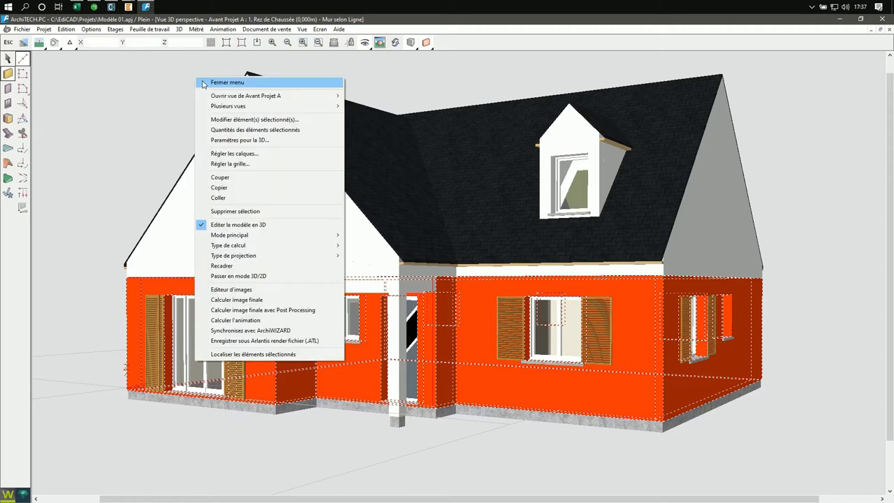
click(246, 130)
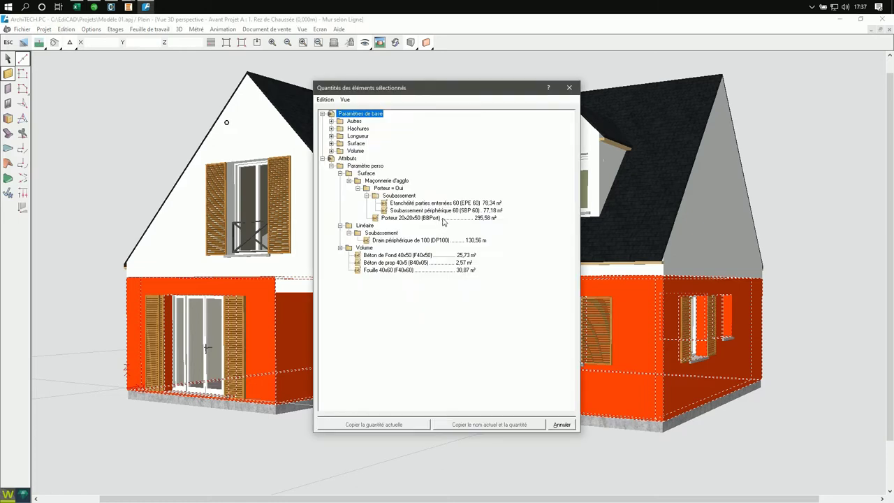
drag(448, 90, 753, 70)
Step: Examine the walls' base parameters for surface and volume, including net, openings, right, left and void-for-solid surfaces
click(636, 146)
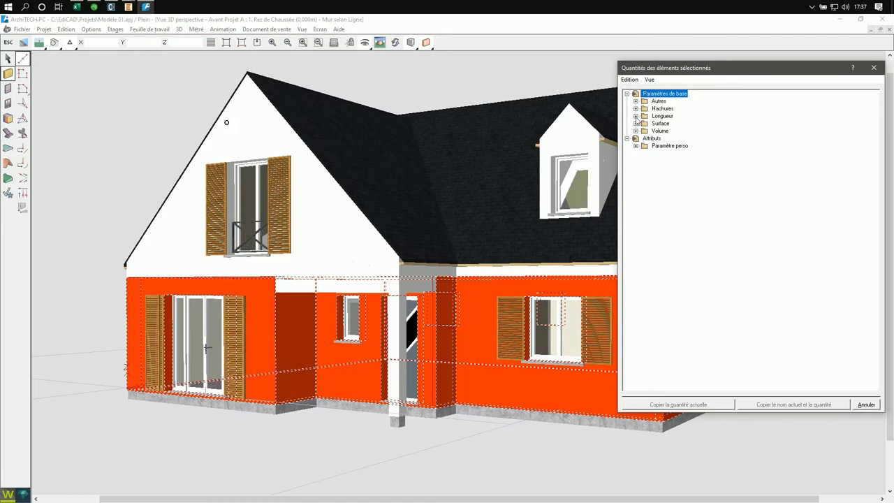
click(636, 123)
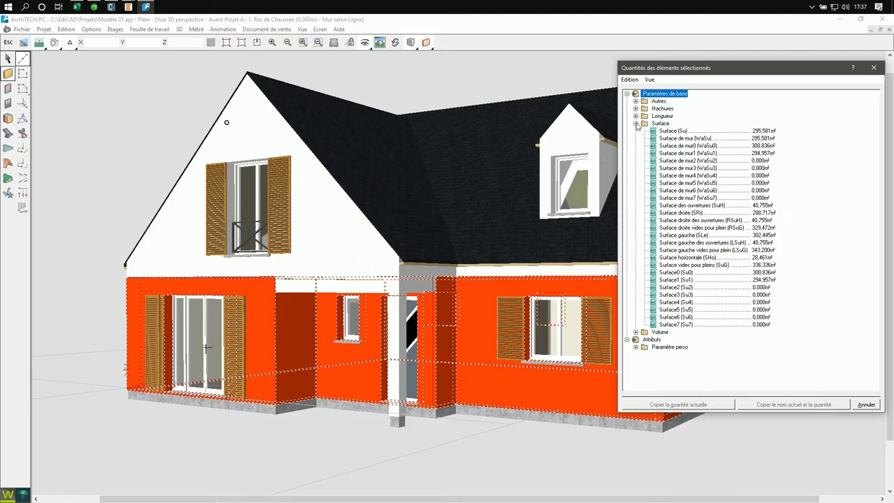
click(636, 333)
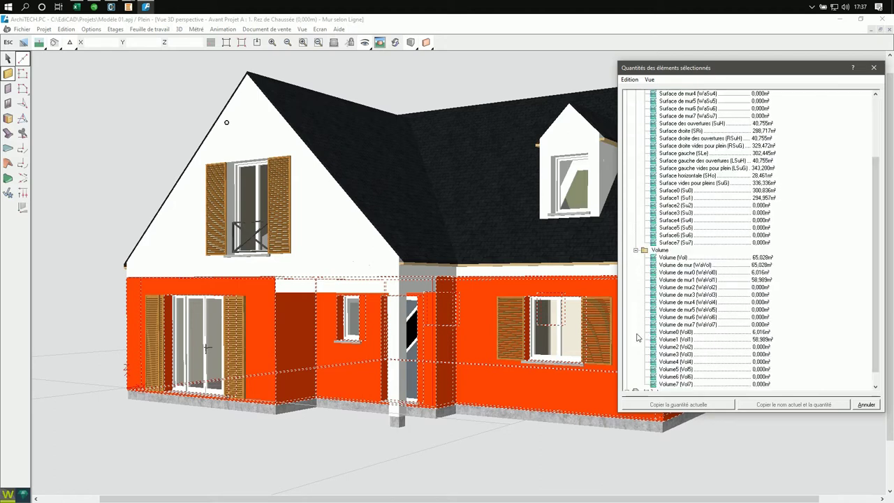
click(636, 256)
click(682, 132)
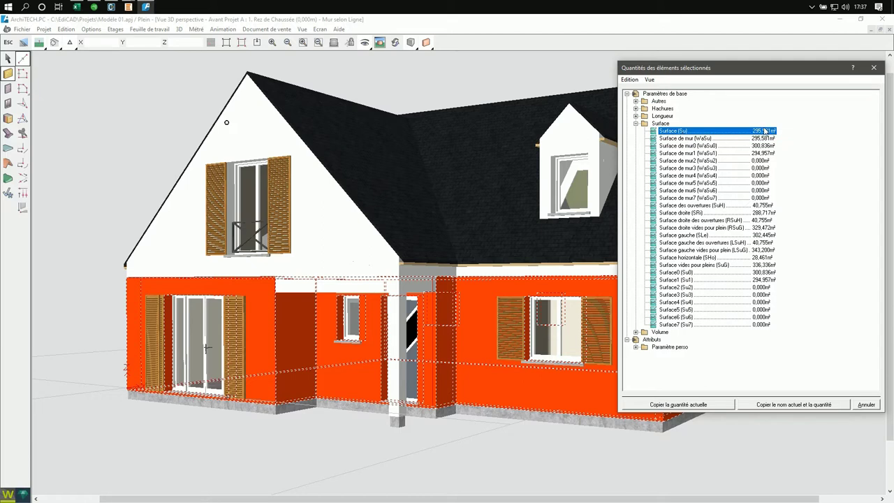
click(702, 205)
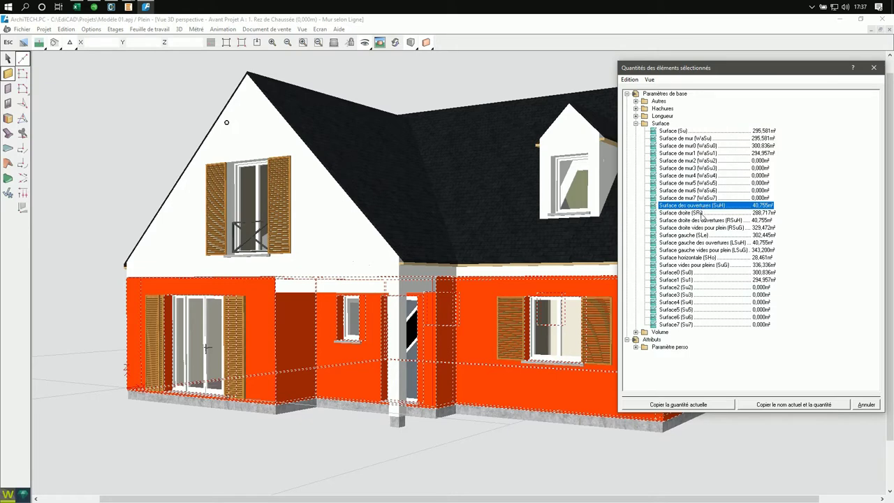
click(702, 213)
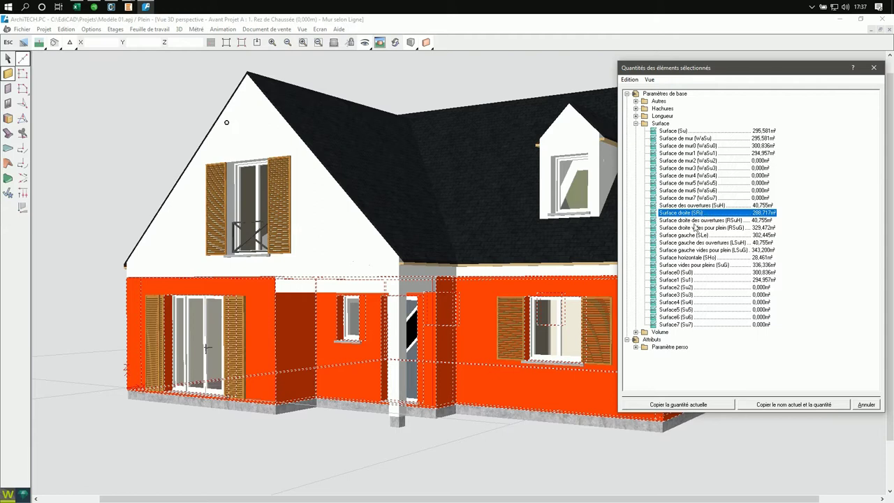
click(697, 235)
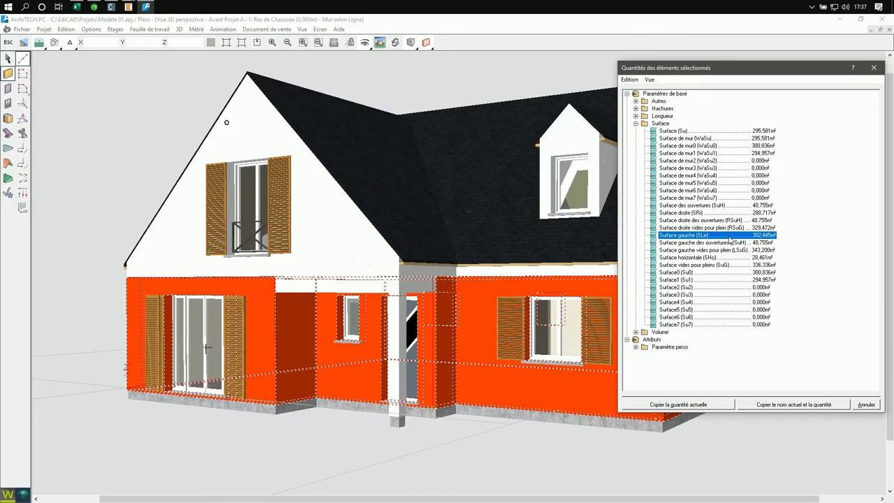
click(703, 267)
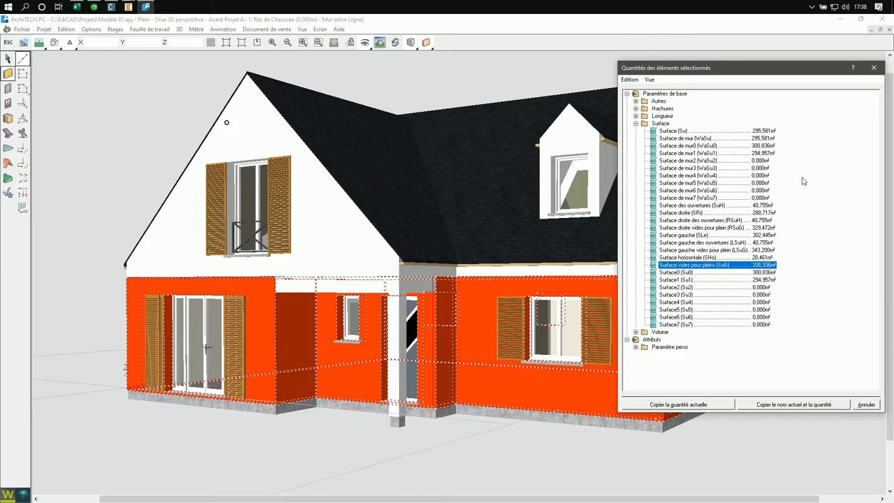
click(635, 124)
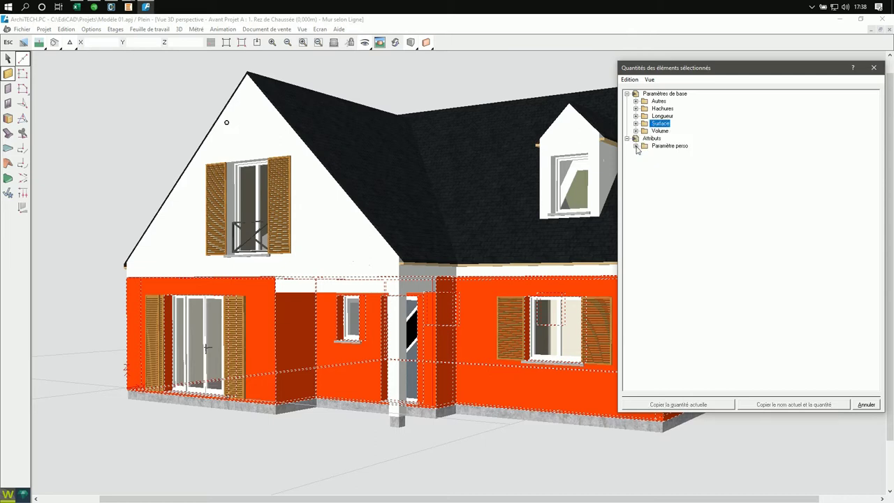
Step: Examine the walls' custom parameter quantities for the basement, waterproofing, footing concrete and Fouille 40x60 excavation
click(635, 146)
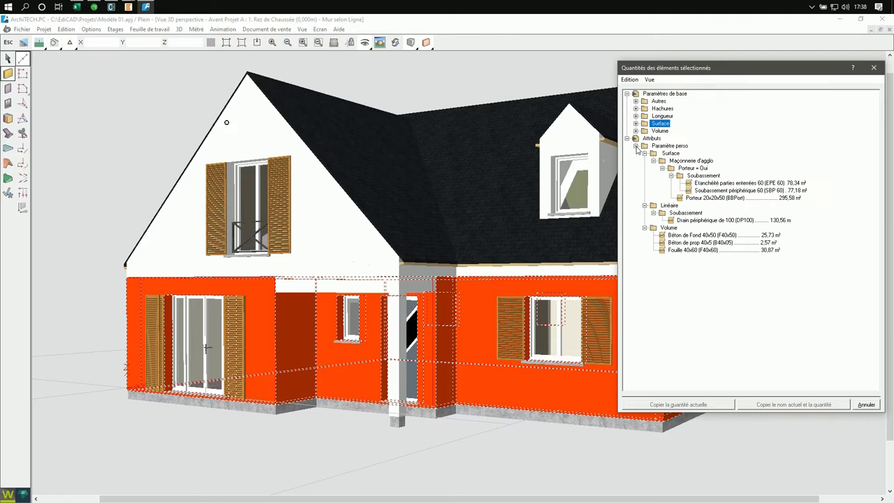
click(730, 190)
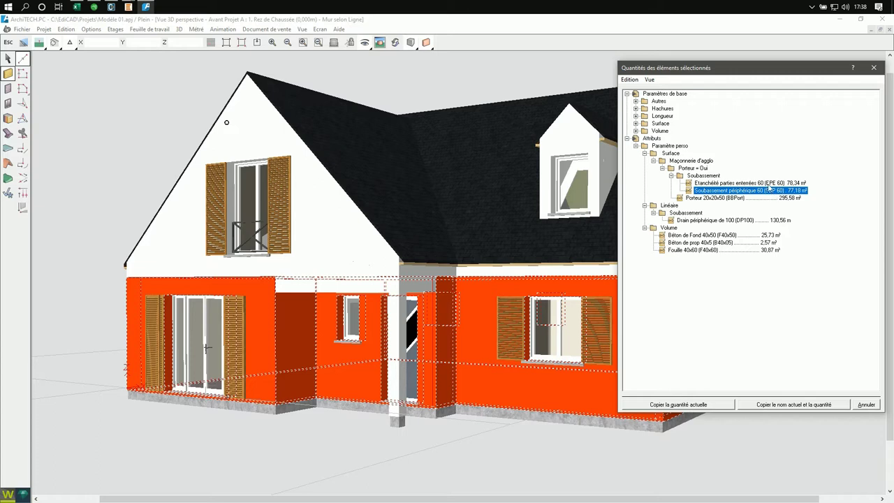
click(751, 184)
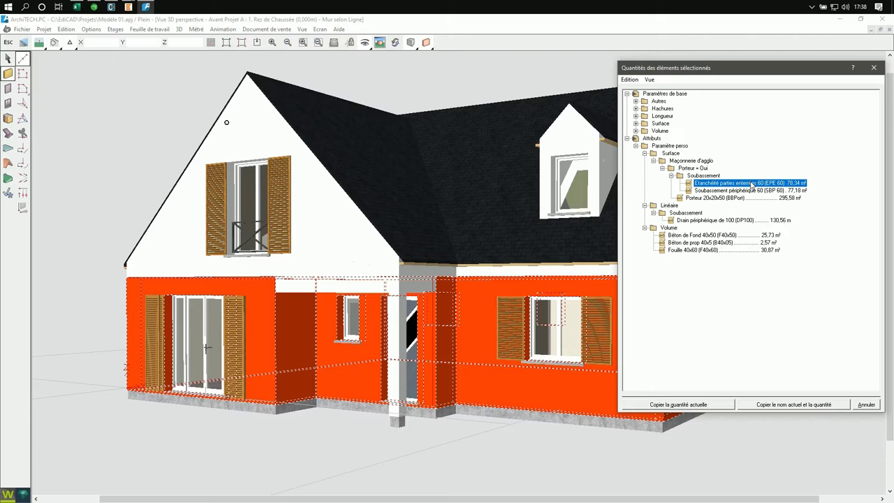
click(685, 236)
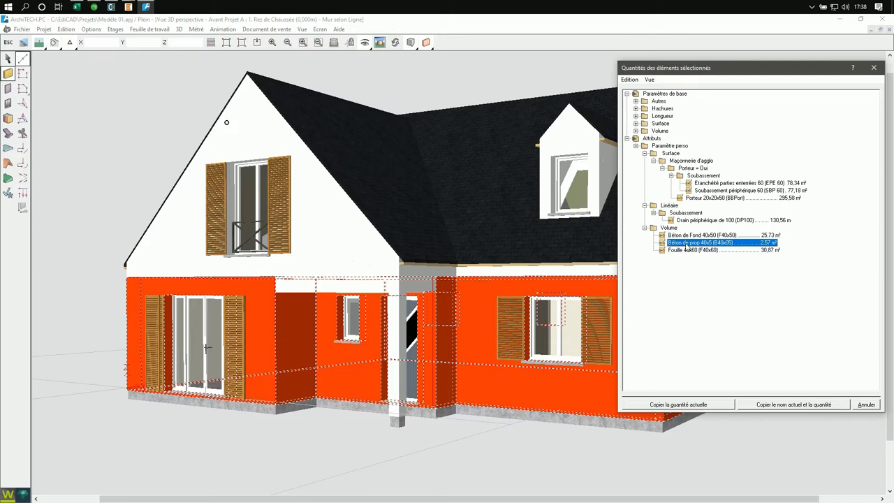
click(688, 252)
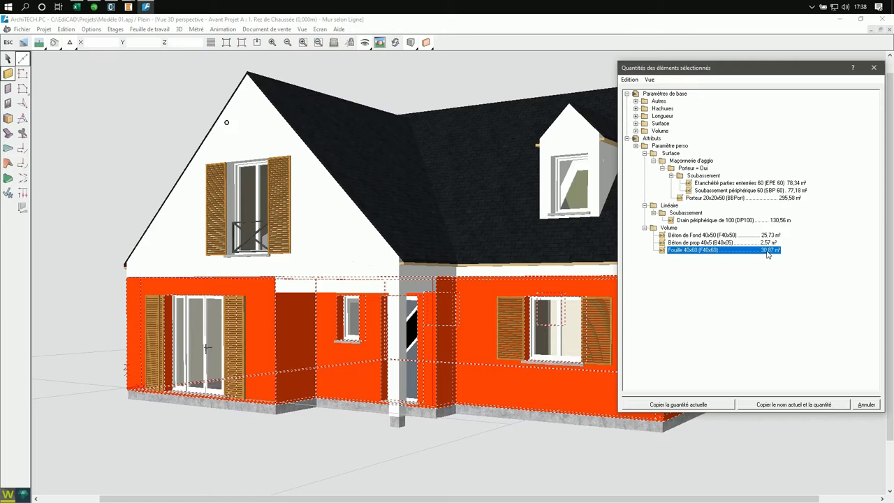
Step: Copy the Porteur 20x20x50 quantity into Excel as 295,58 in cell D62, for the hollow brick walls in the Maçonnerie section
click(704, 199)
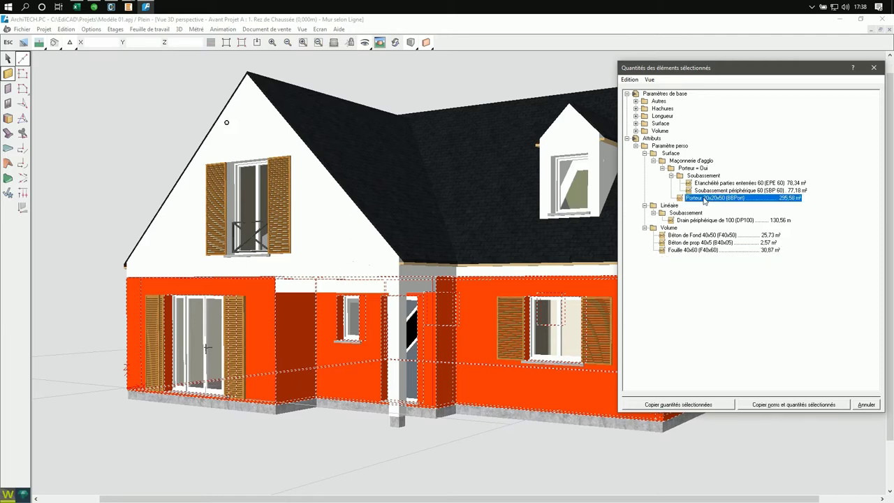
click(678, 404)
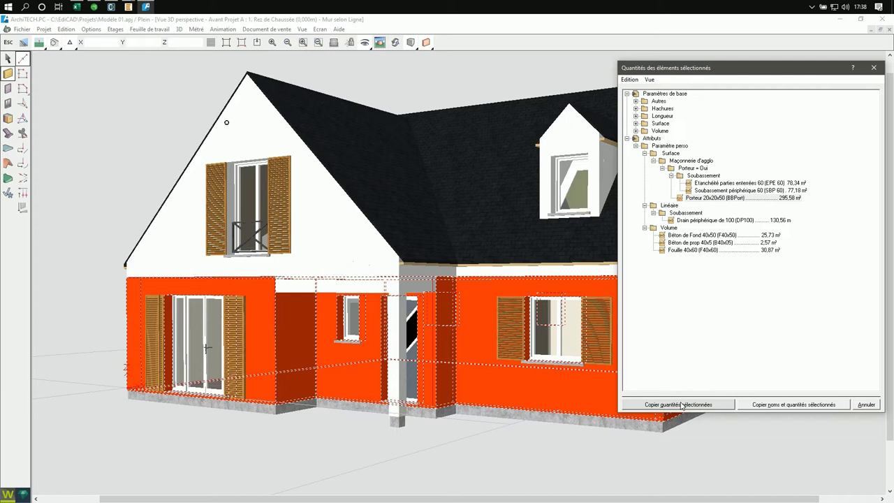
click(80, 9)
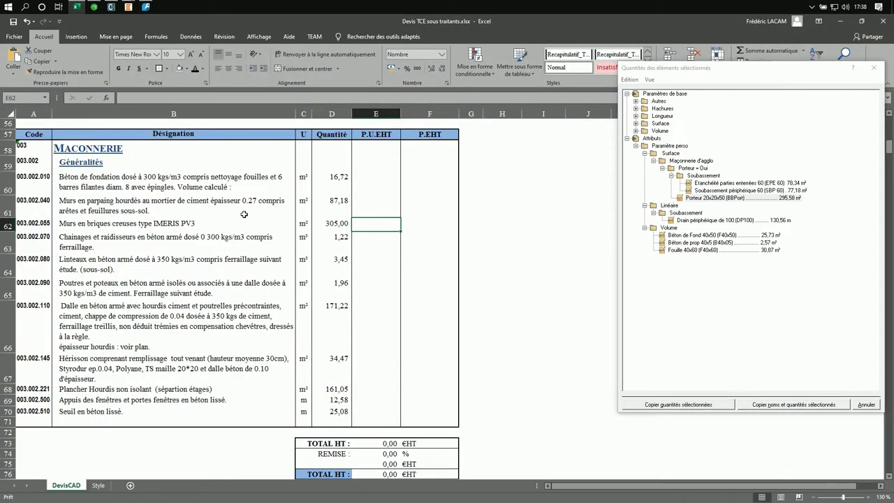
click(328, 224)
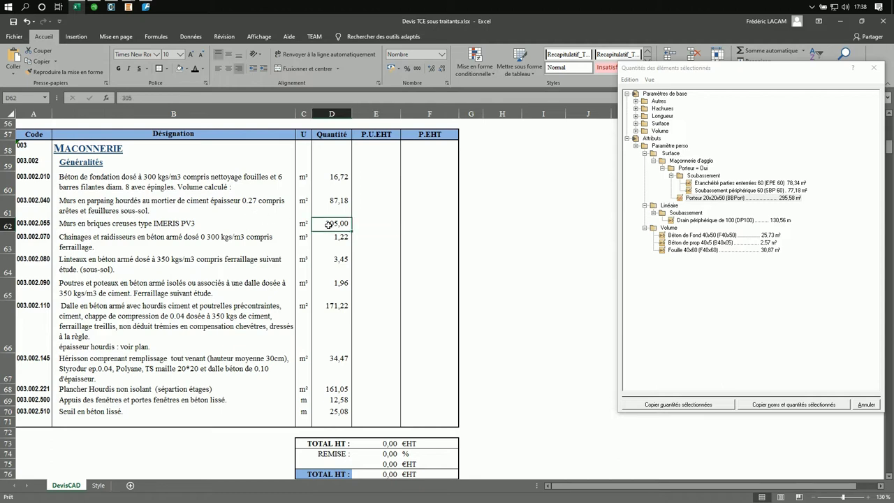
text(295,58)
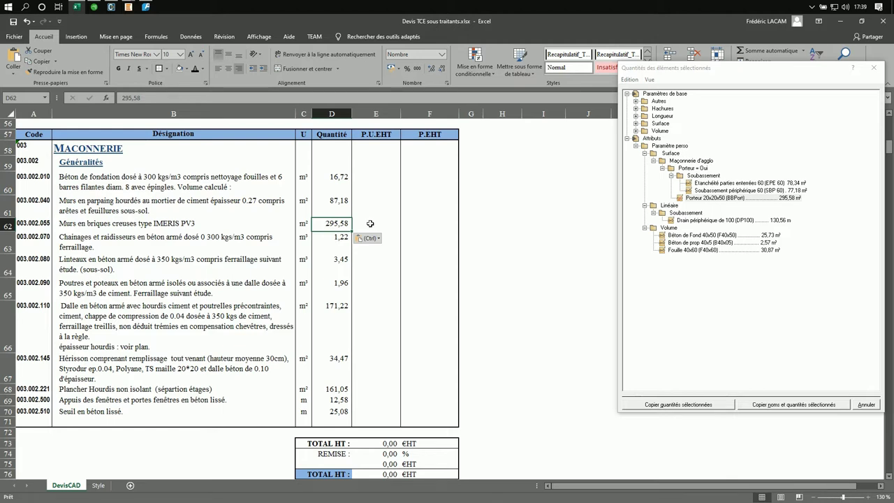
Step: Return to ArchiTECH.PC, close the wall quantities and clear the wall selection
click(763, 71)
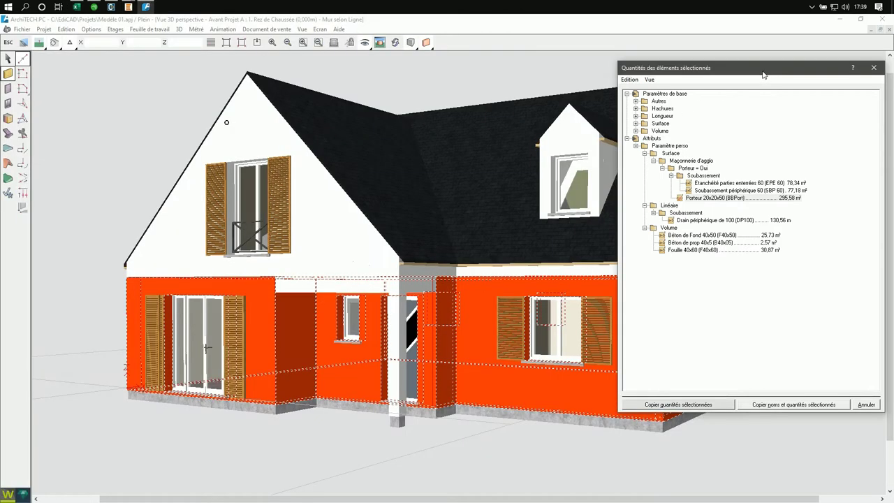
click(681, 199)
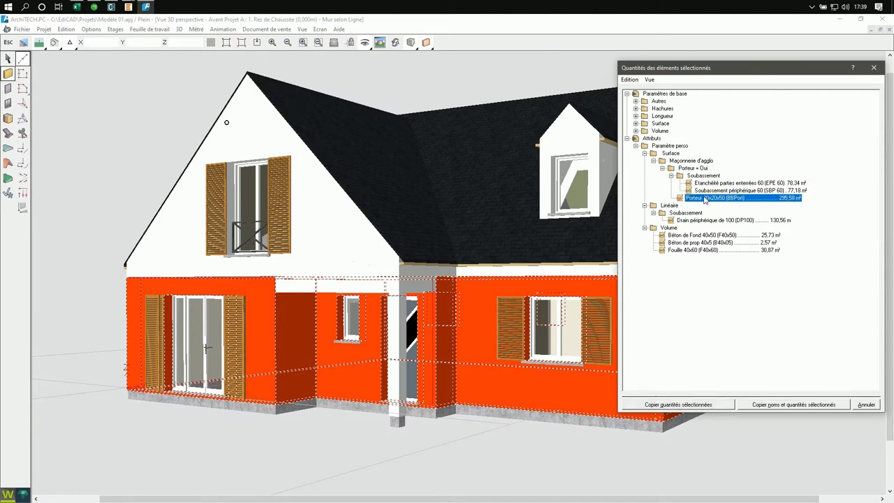
click(873, 68)
key(Escape)
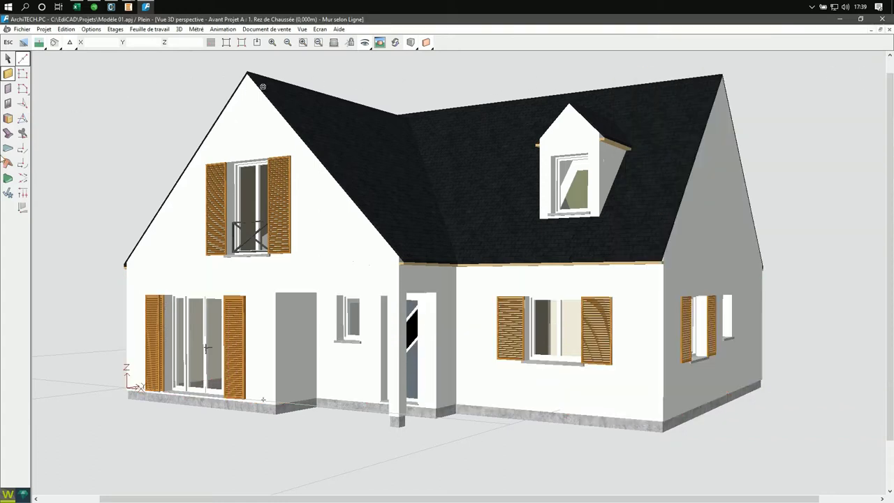
Step: Using the roof tool, select all elements identical to the main roof slope and the dormer roof
click(7, 162)
right_click(356, 138)
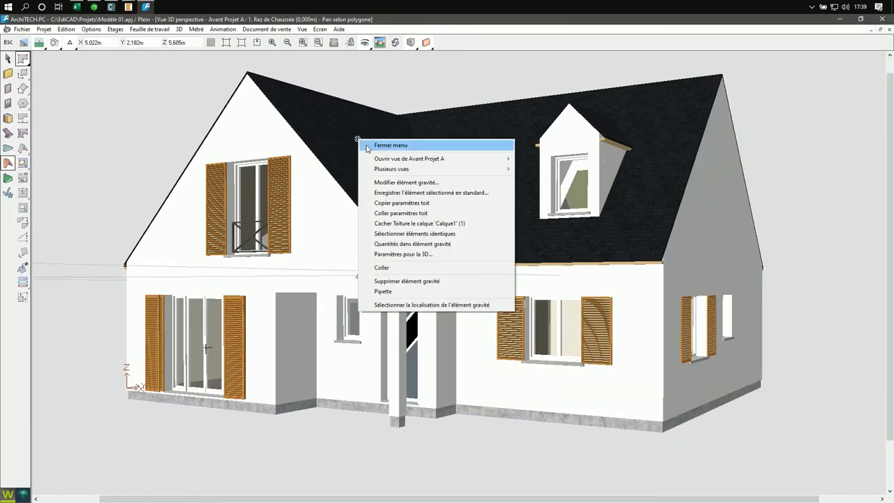
click(427, 233)
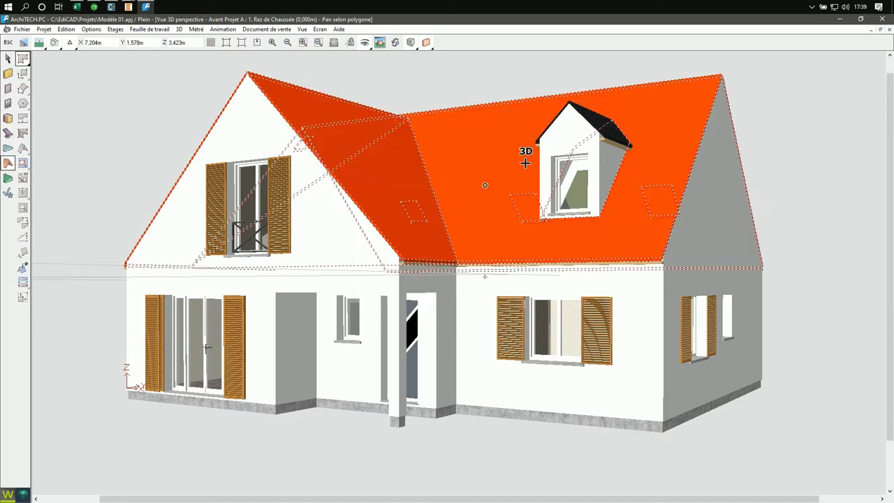
right_click(599, 126)
click(653, 220)
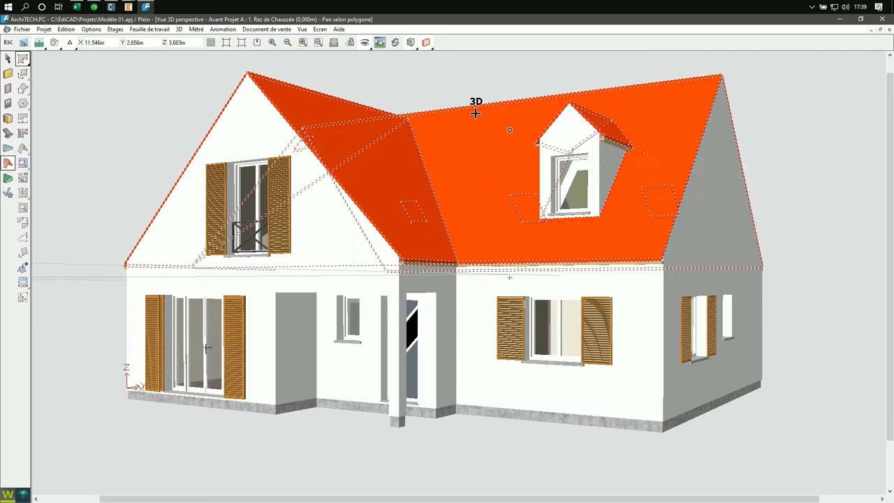
Step: Display the quantities of the selected roofs and copy the Surface (Su) quantity
right_click(423, 91)
click(473, 138)
drag(468, 92, 770, 84)
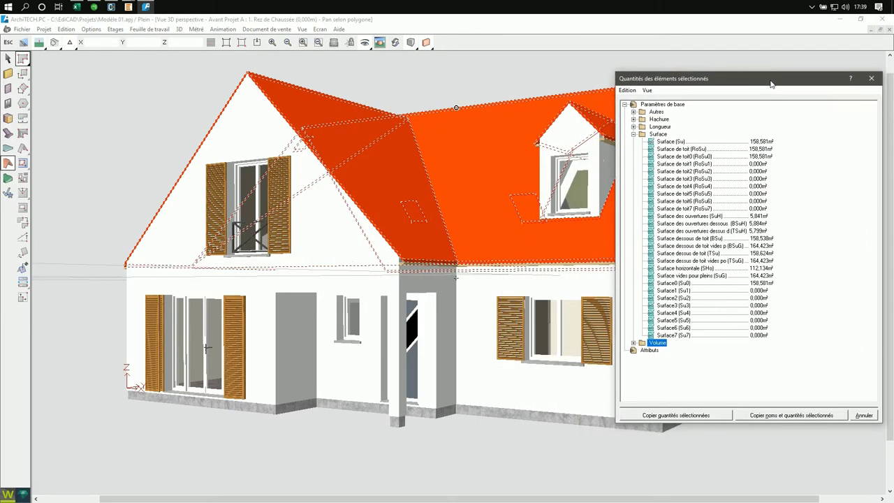
click(668, 142)
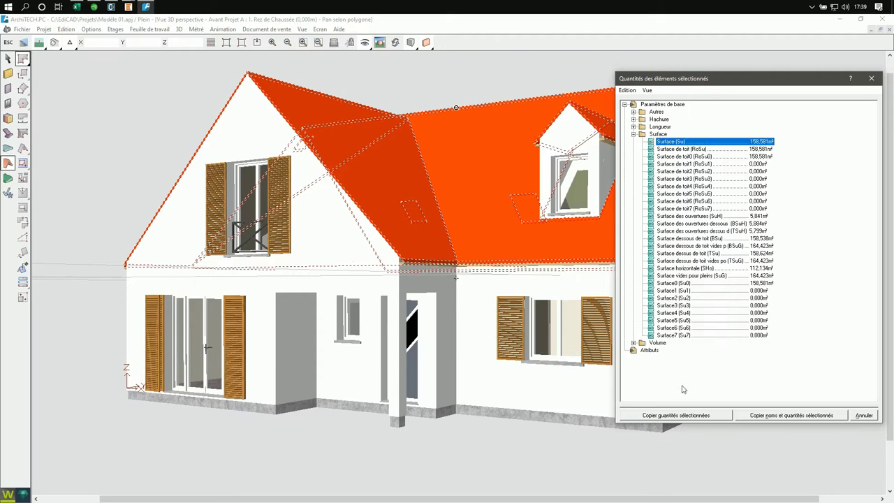
click(688, 417)
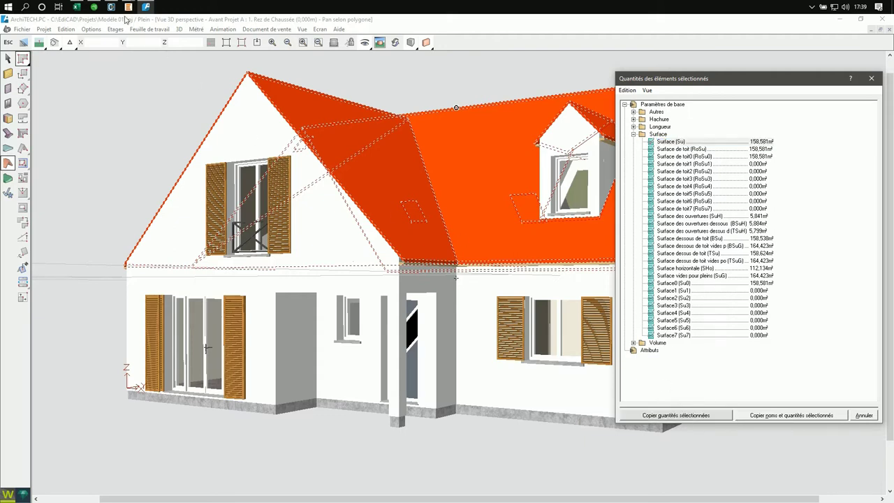
Step: Switch to Sage Batigest and set the quantity of item 2.1, the natural slate roofing under COUVERTURE, to 158,58 M2
click(93, 7)
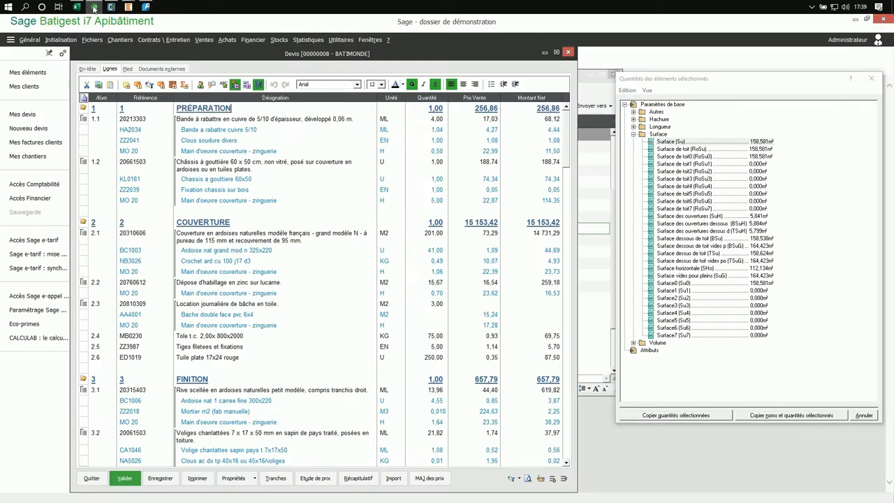
click(428, 234)
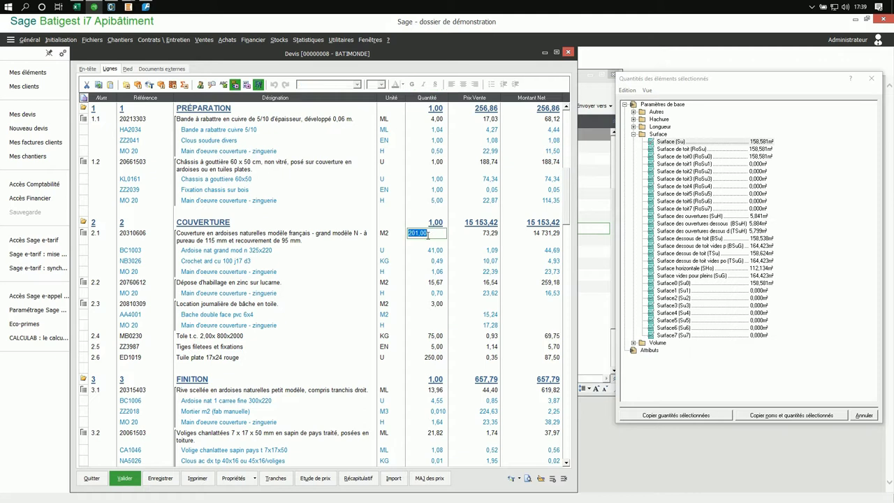
text(158,58)
key(Tab)
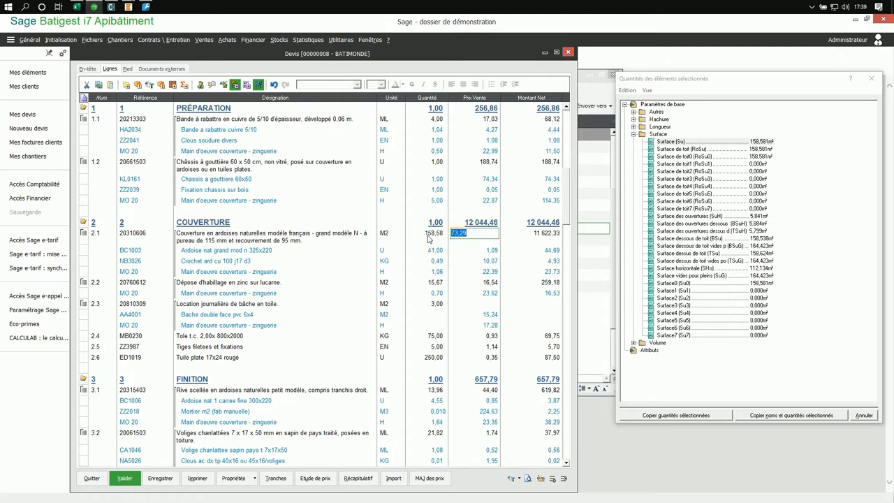
Step: Return to ArchiTECH.PC, close the roof quantities and clear the roof selection
click(767, 82)
click(870, 79)
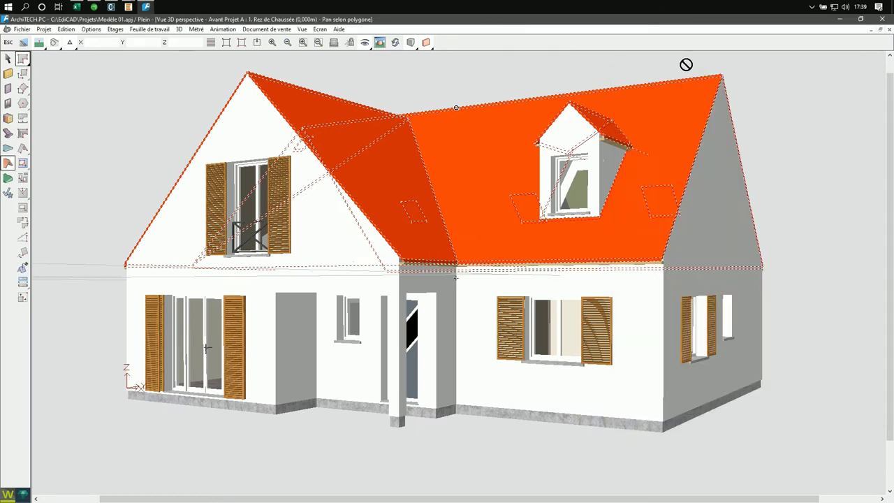
key(Escape)
Step: Using the slab tool, select all elements identical to the ground-floor slab behind the front opening
click(8, 148)
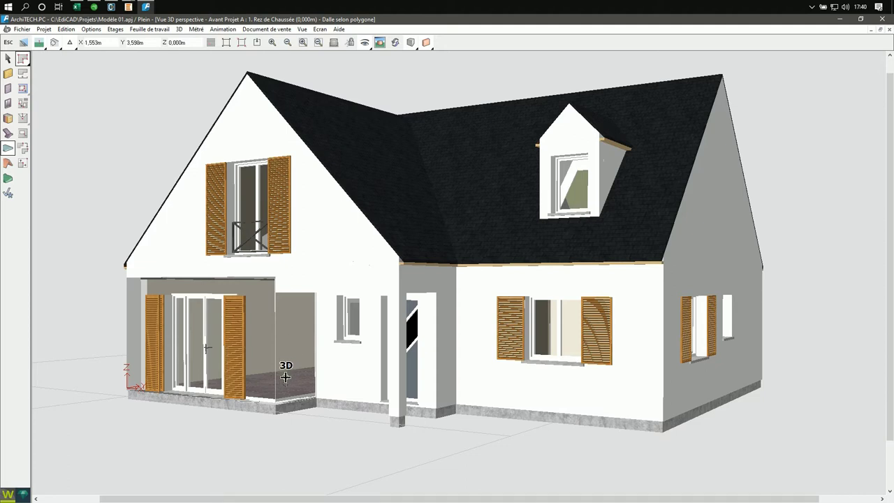
right_click(286, 377)
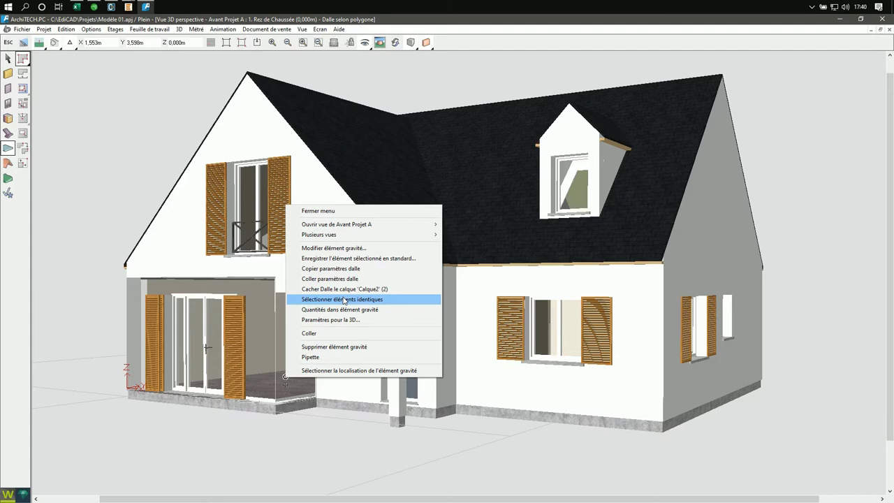
click(344, 300)
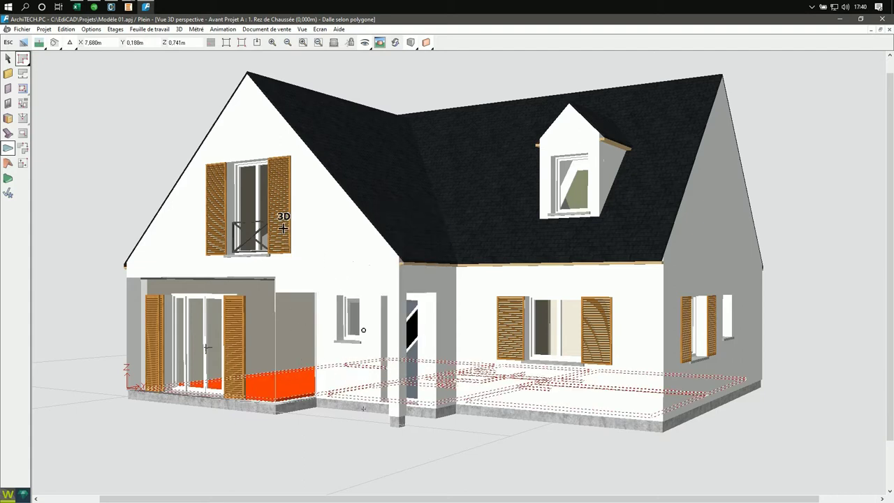
Step: Display the quantities of the selected slabs and copy the Surface (Su) quantity
right_click(146, 139)
click(188, 166)
drag(437, 94, 738, 75)
click(695, 131)
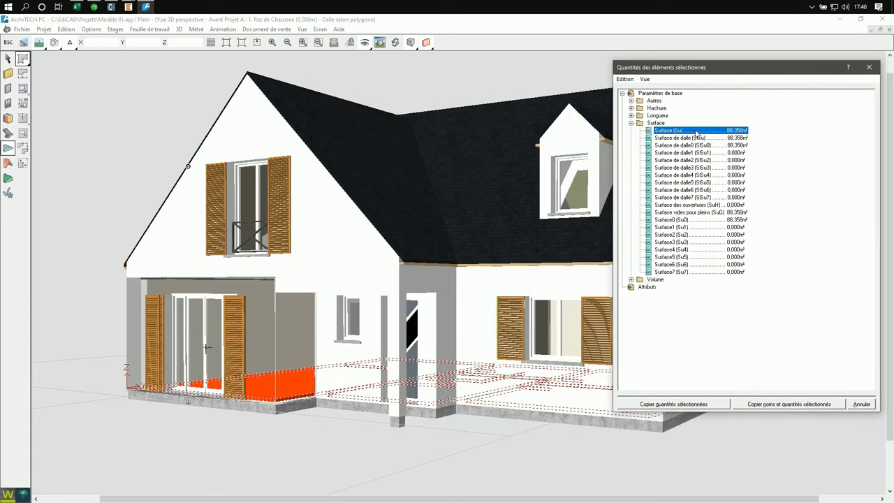
click(681, 405)
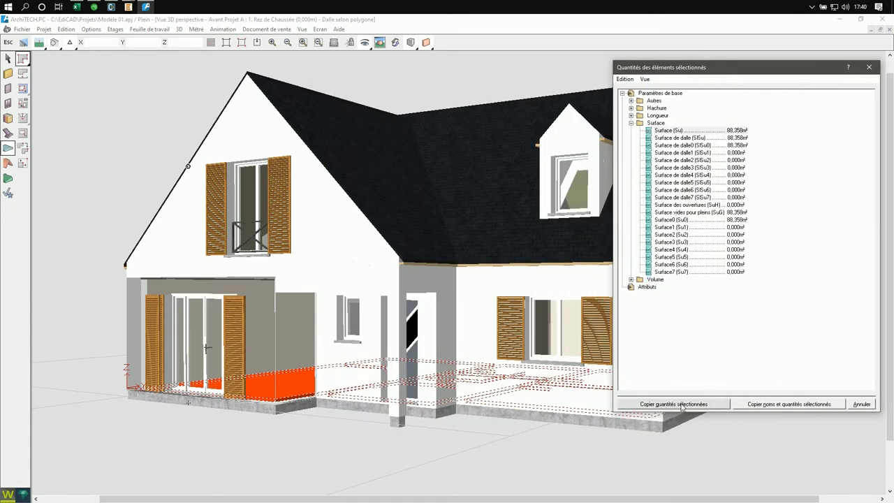
Step: Switch to the EDICAD quote and set the unit quantity of the Carrelage line #C201 01 01 to 88,358
click(111, 8)
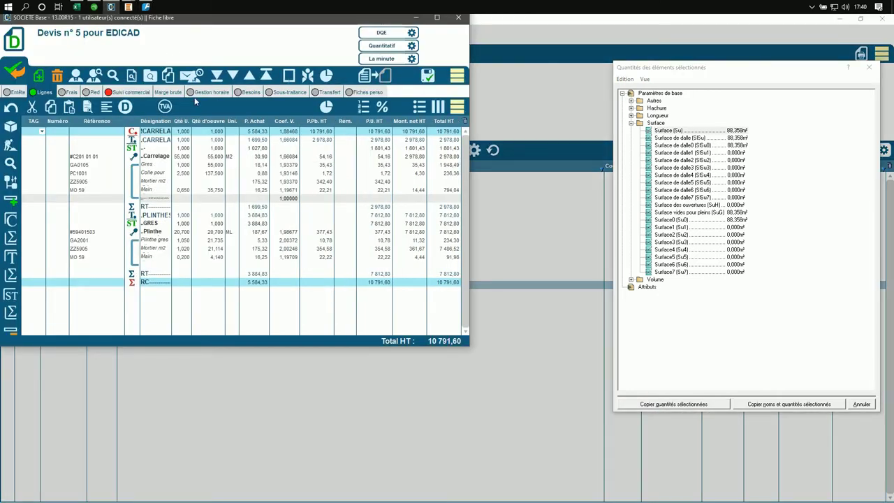
click(181, 158)
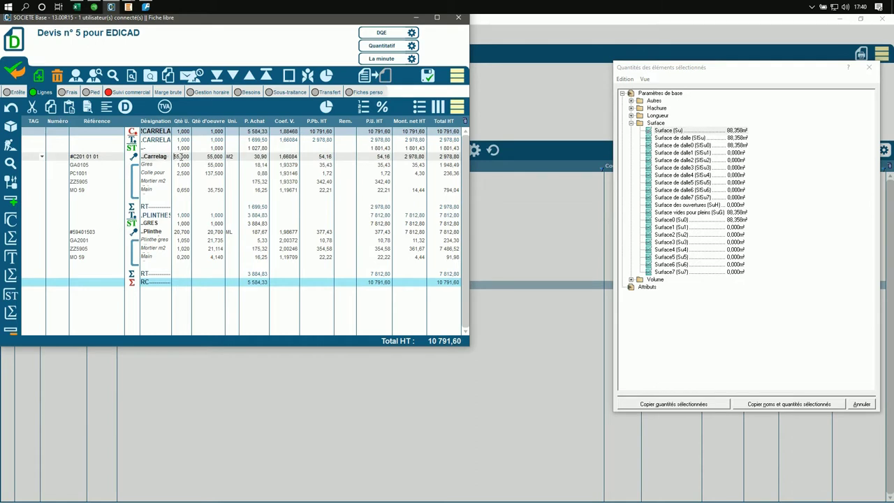
click(180, 158)
drag(187, 157, 169, 157)
text(88,358)
key(Return)
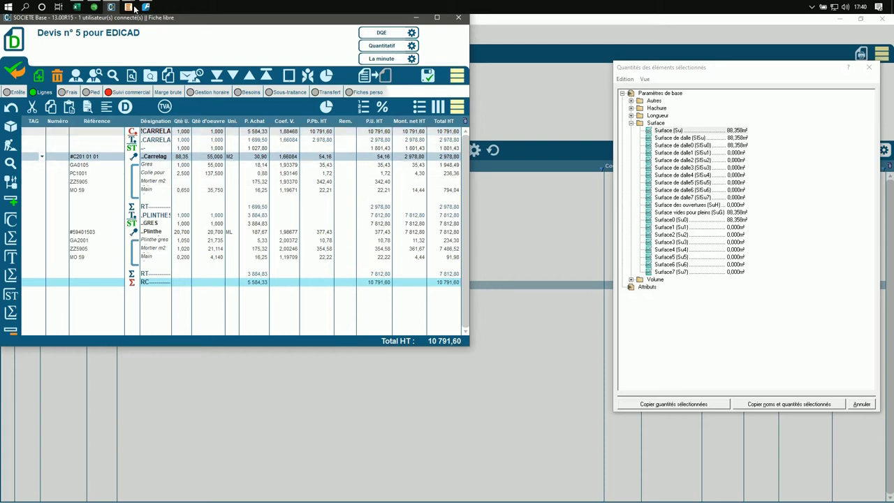
Step: In the Rénovation bureau PDG quote, maximize the window, set the CARR0001 tile quantity to 88,36 M2, and return to ArchiTECH.PC
mouse_move(129, 7)
click(166, 52)
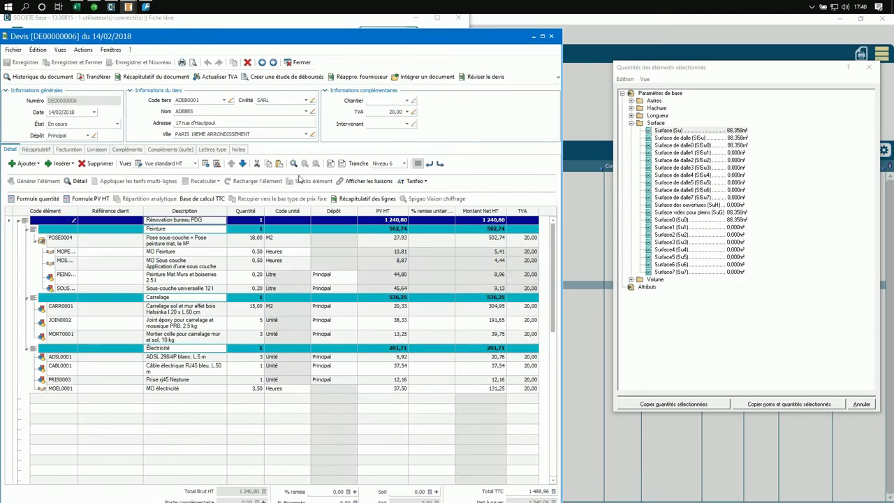
click(543, 36)
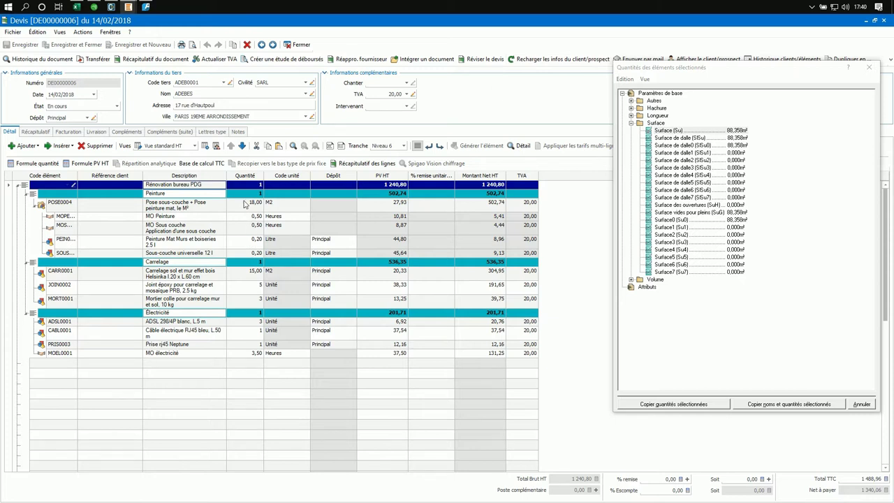
click(250, 274)
text(88,36)
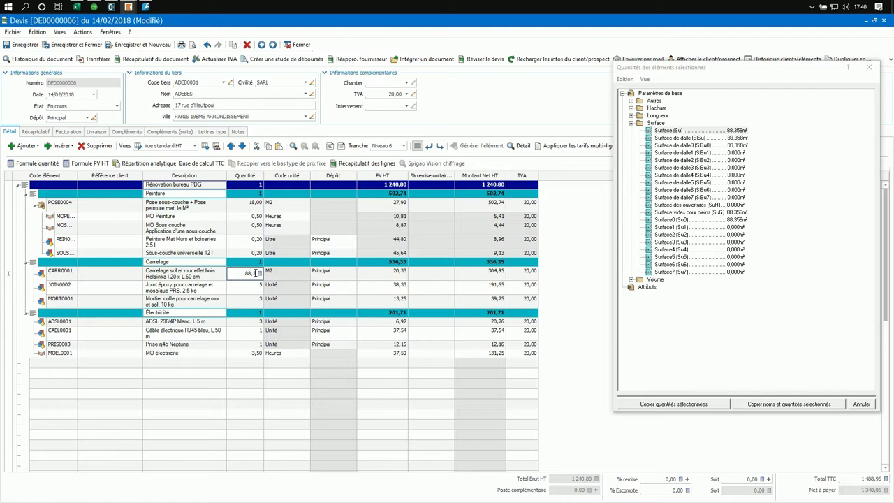
key(Tab)
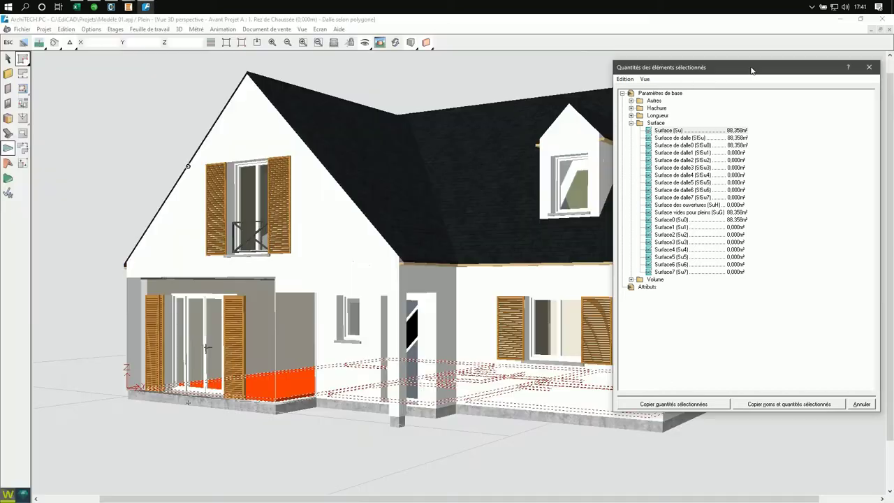
click(749, 71)
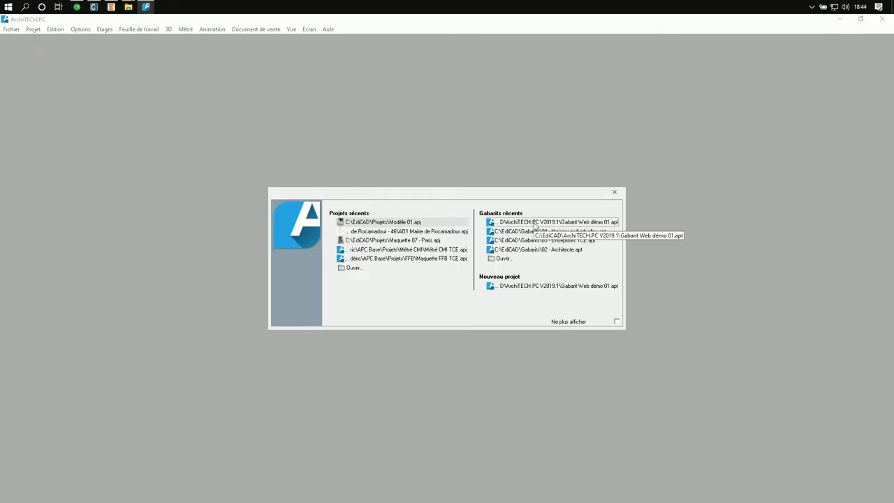
Step: Open the recent template Gabarit Web démo 01.apt in the 00 - Vue en Plan view and open the project's materials library manager
click(573, 221)
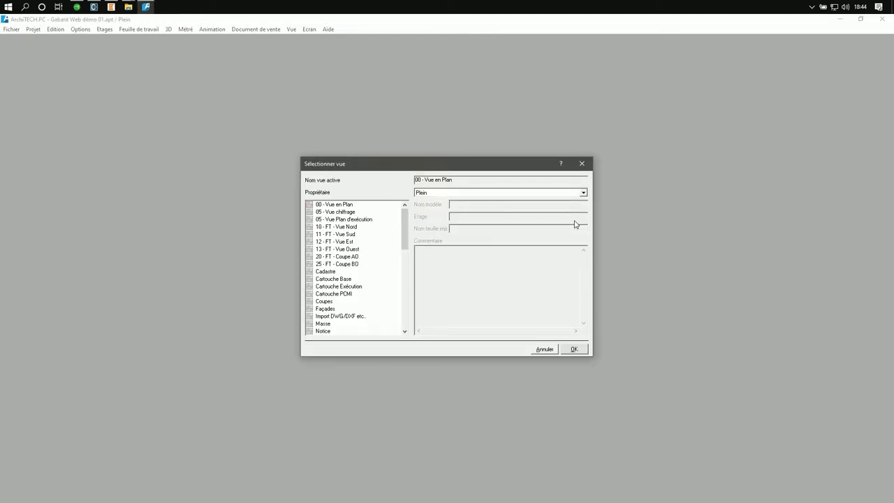
click(572, 348)
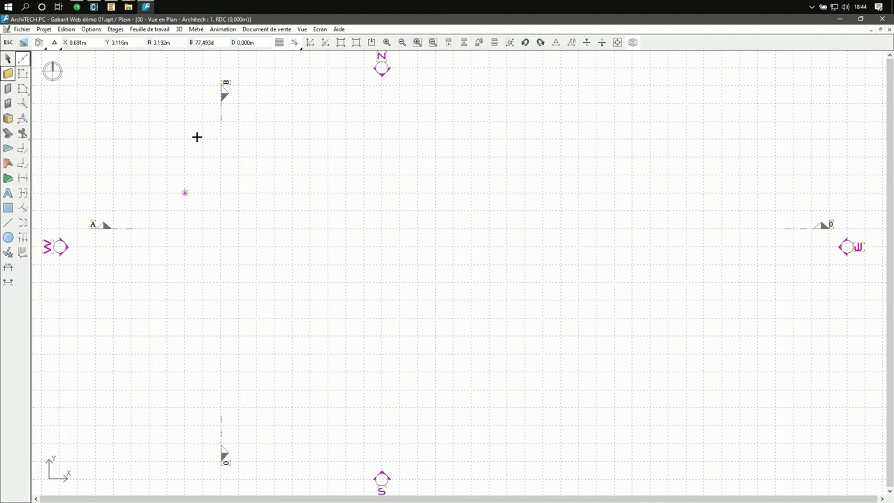
click(44, 29)
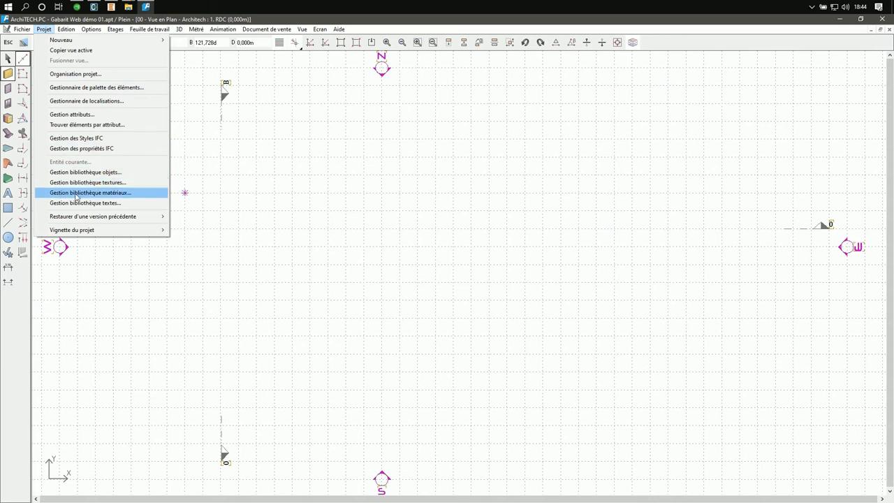
click(122, 193)
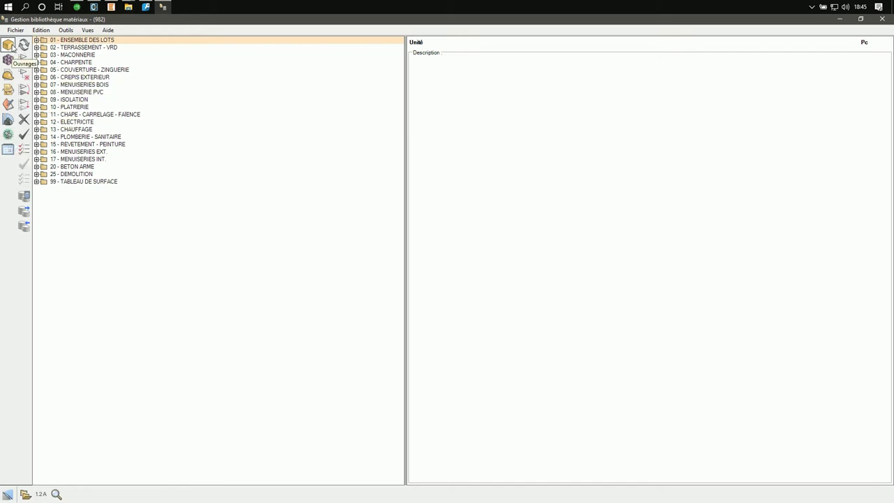
Step: Within 03 - MACONNERIE, 03.02 - Généralités, open the work item 03.02.0010 - Béton de fondation dosé à 300 kgs/m3 for editing
click(37, 56)
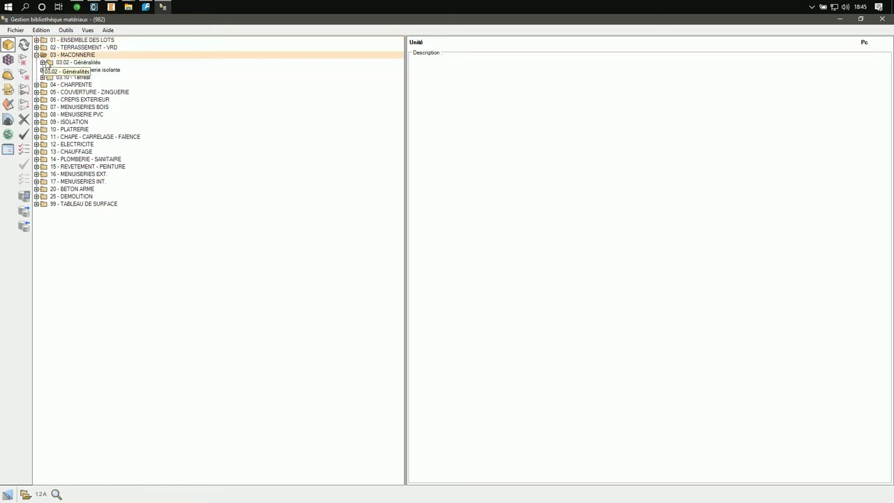
click(43, 62)
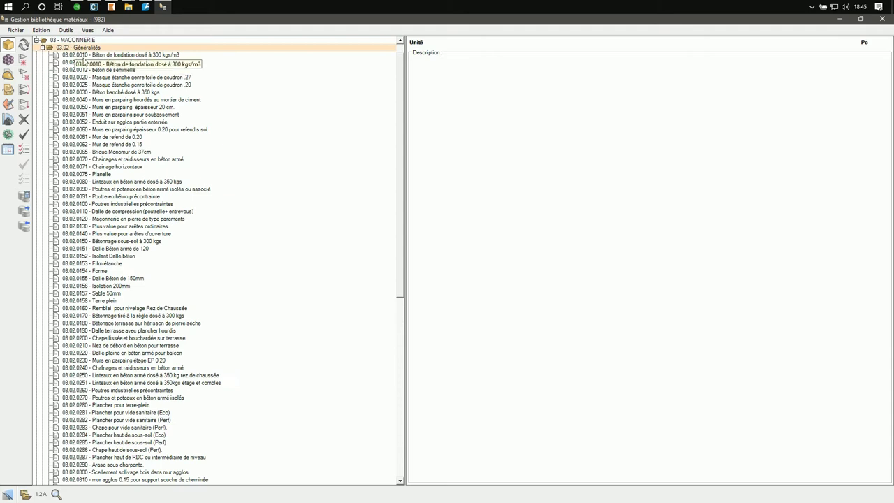
click(116, 55)
right_click(116, 56)
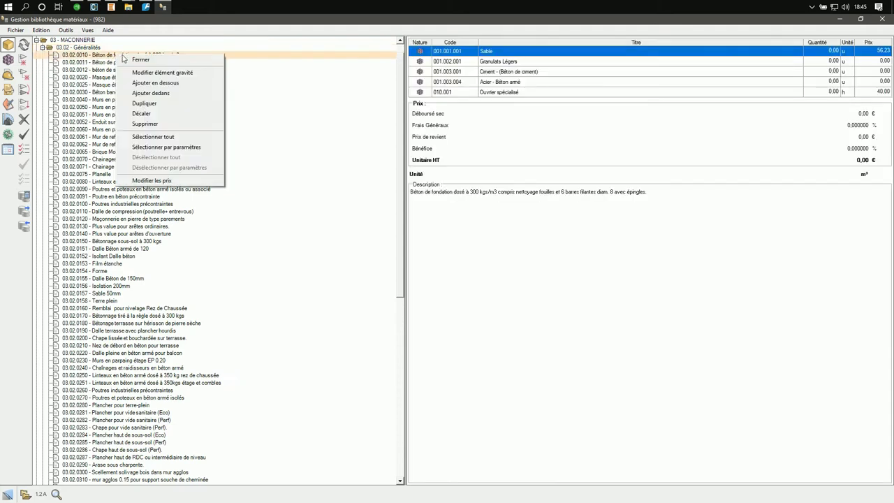
click(154, 72)
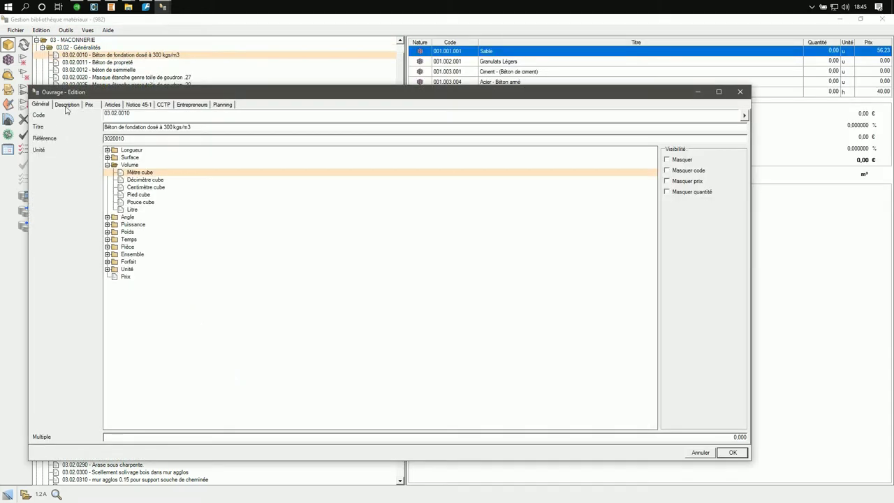
Step: Examine the foundation concrete item's title, description, price, articles, Notice 45-1, CCTP, contractors and planning settings, and close its editor
click(209, 128)
drag(210, 128, 95, 131)
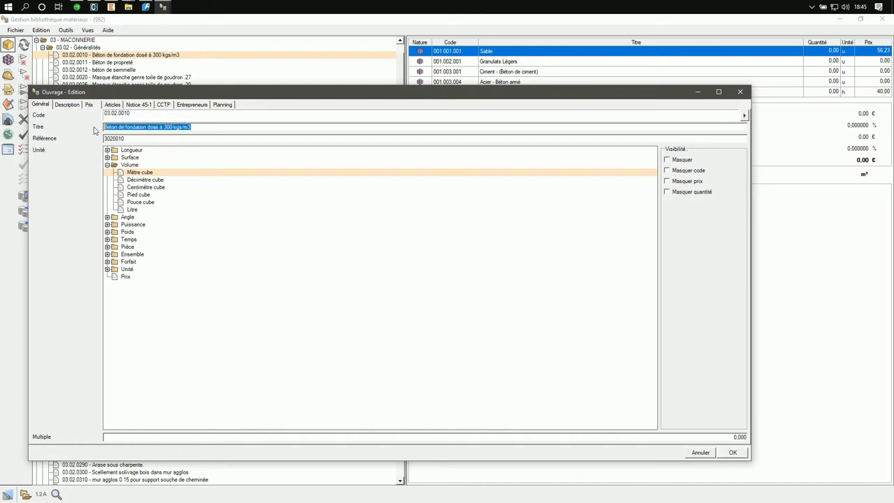
click(74, 105)
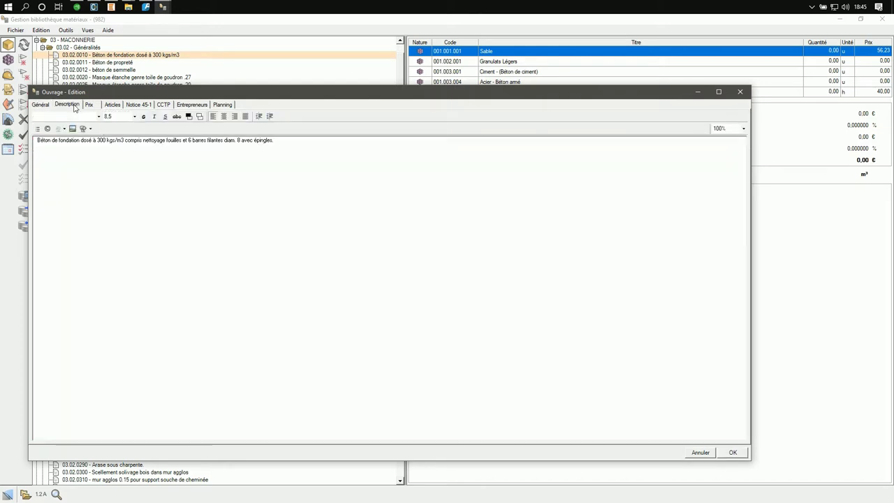
click(90, 105)
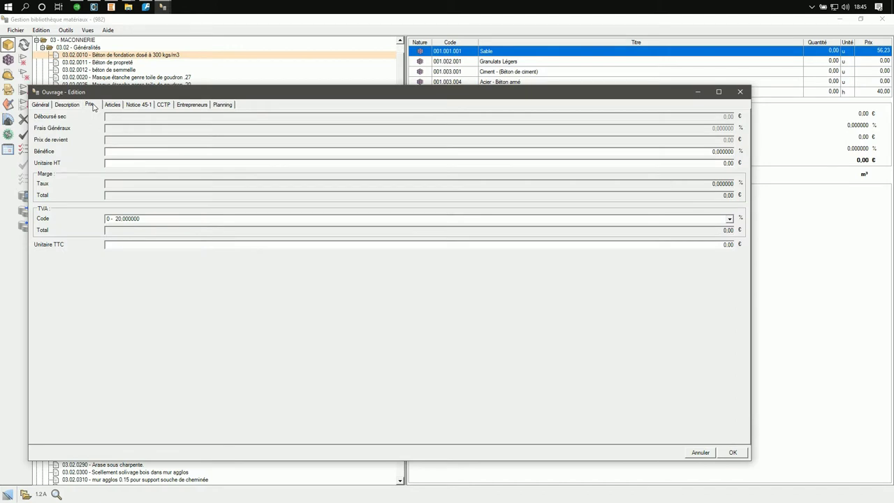
click(115, 105)
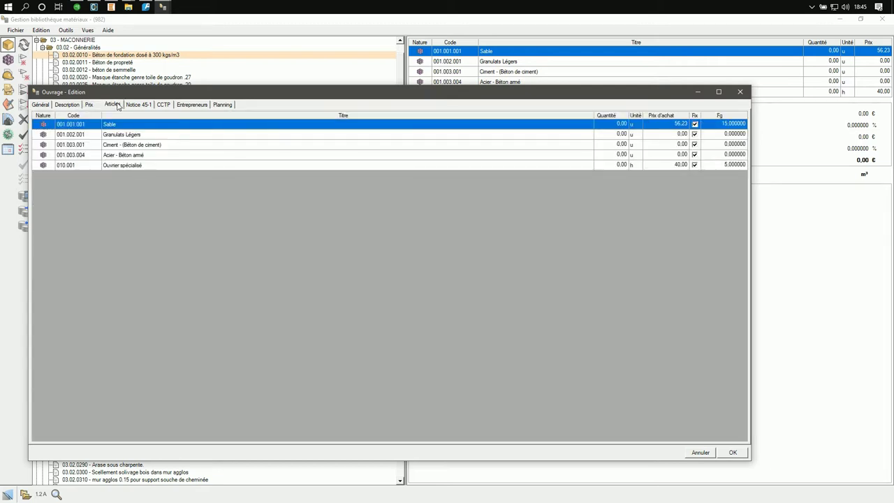
click(138, 105)
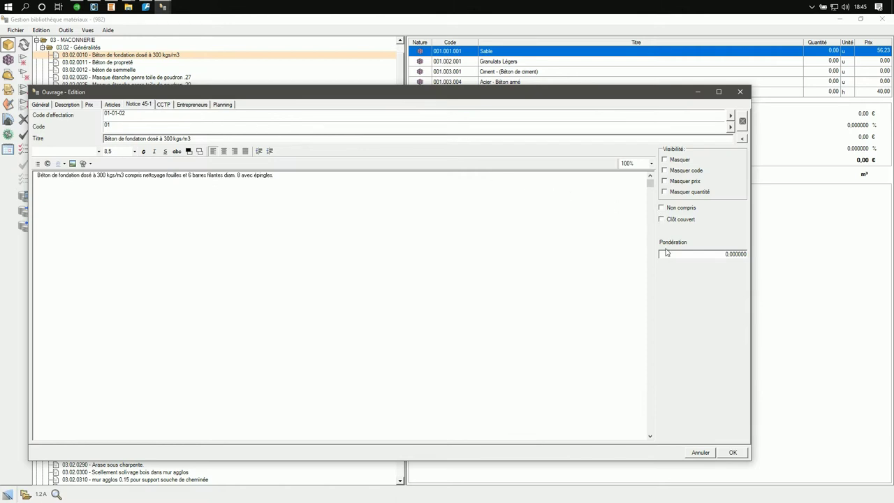
click(164, 105)
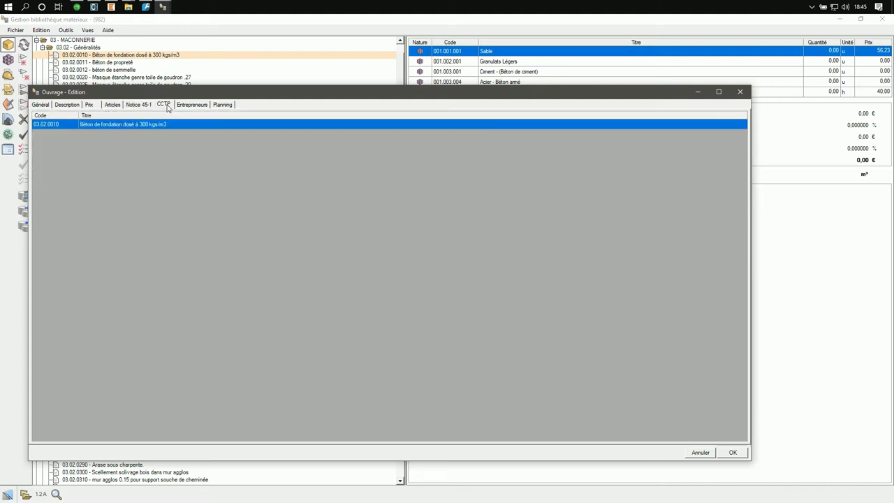
click(199, 105)
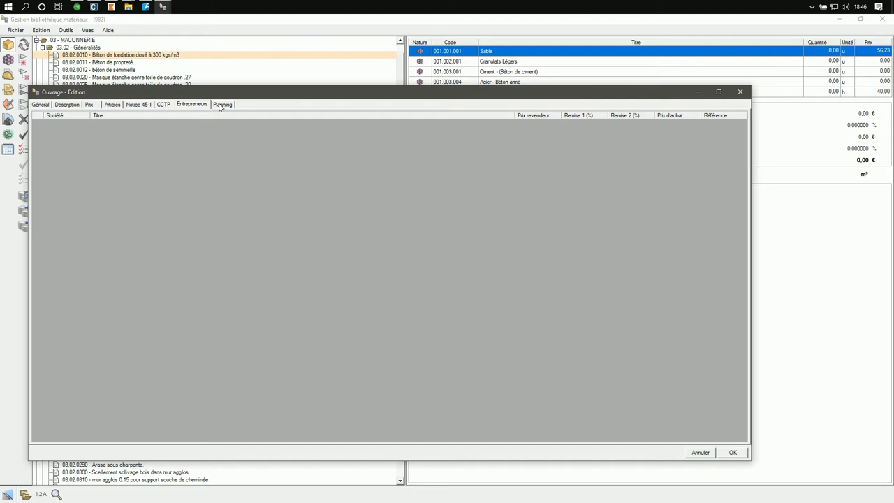
click(221, 105)
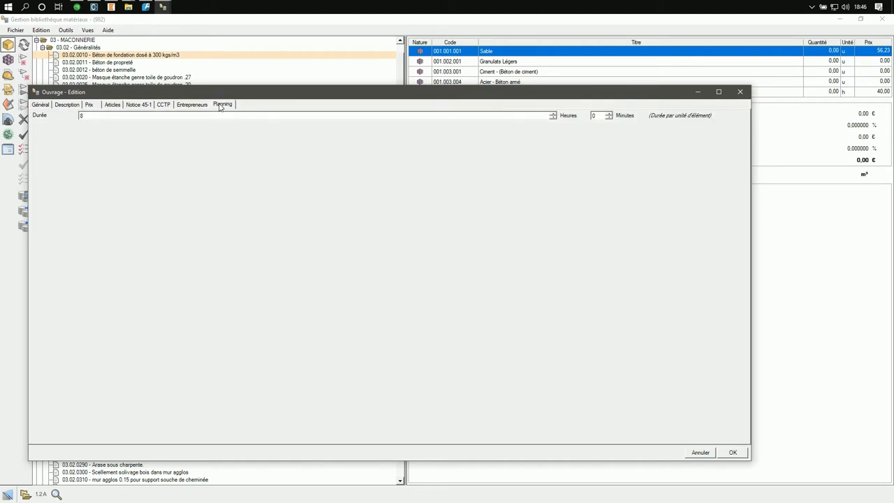
click(38, 104)
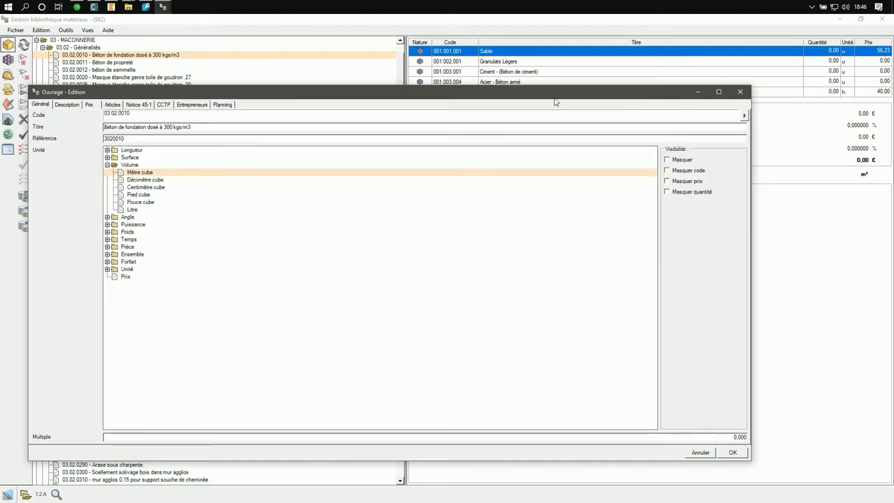
click(740, 92)
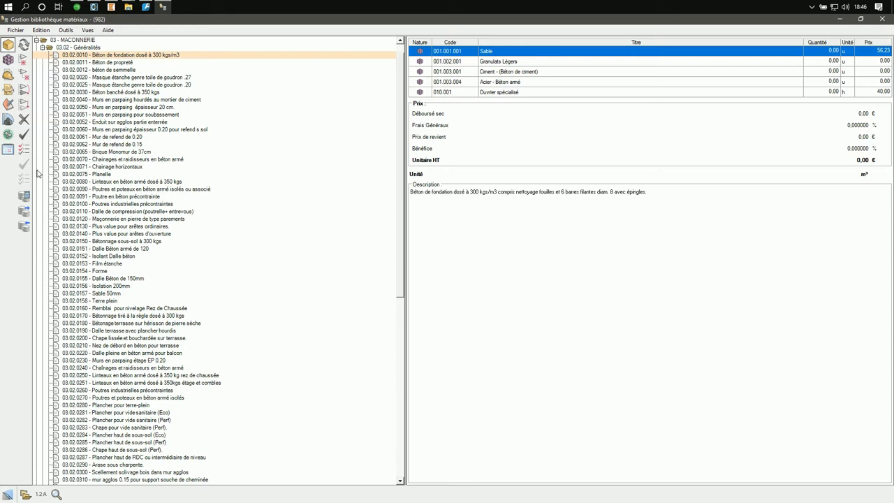
Step: Close the materials library manager, open the line wall's settings, and set the wall height to 3 and the base level to 0
click(882, 19)
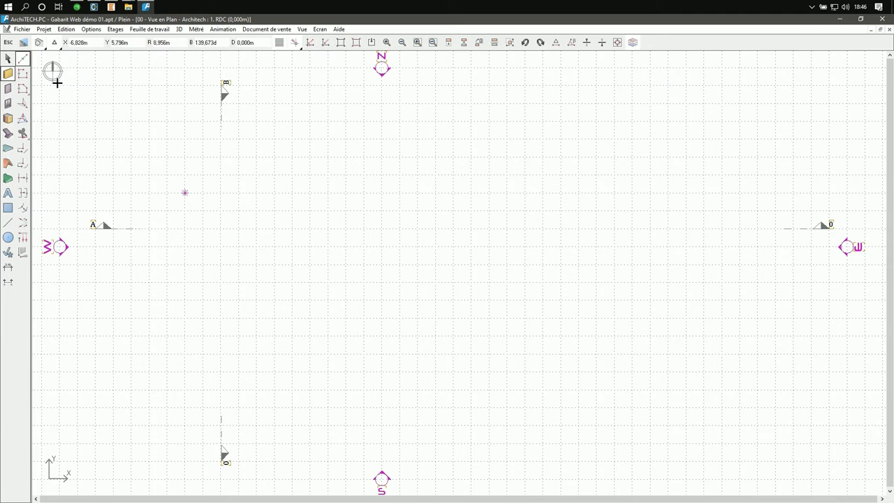
click(23, 60)
double_click(23, 59)
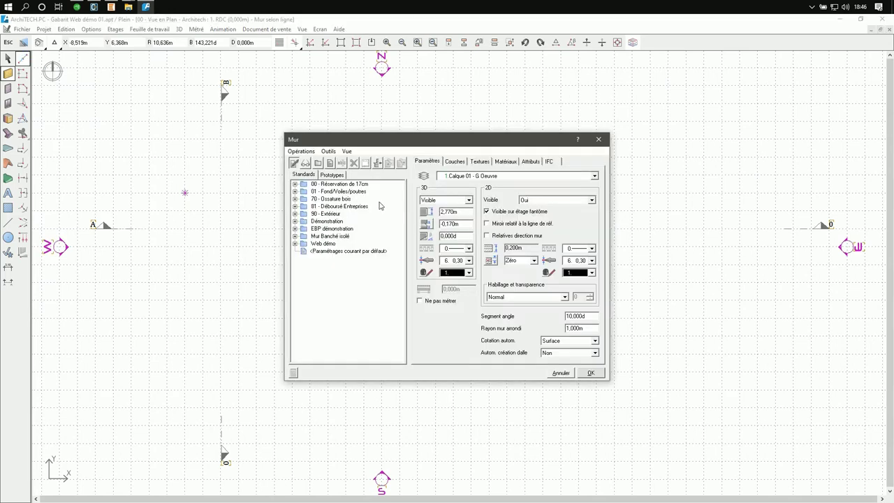
double_click(449, 223)
text(0)
key(shift+Tab)
text(3)
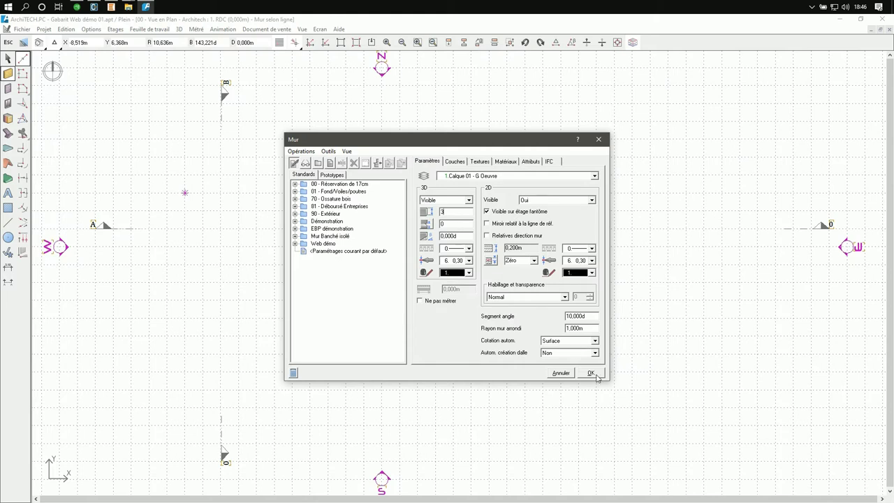
Step: Show the wall's linked materials for all parameters in an enlarged settings dialog and remove every one of them
click(507, 163)
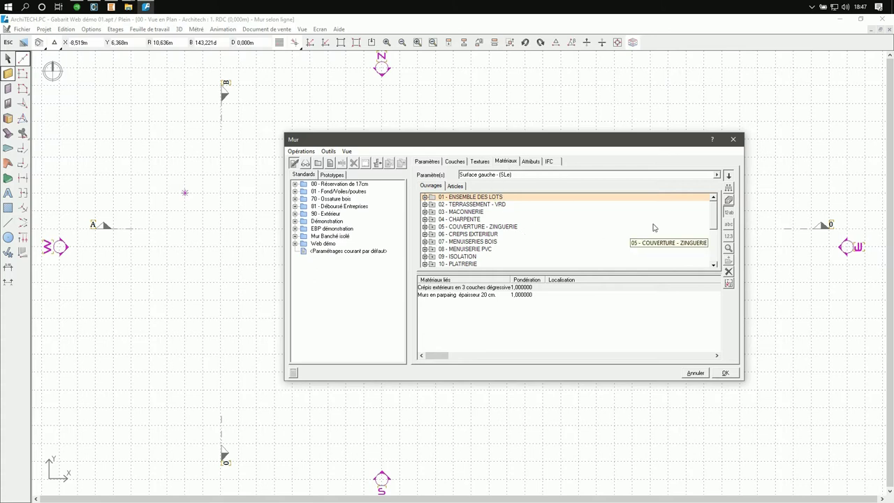
click(730, 201)
drag(580, 142, 452, 65)
drag(413, 303, 424, 469)
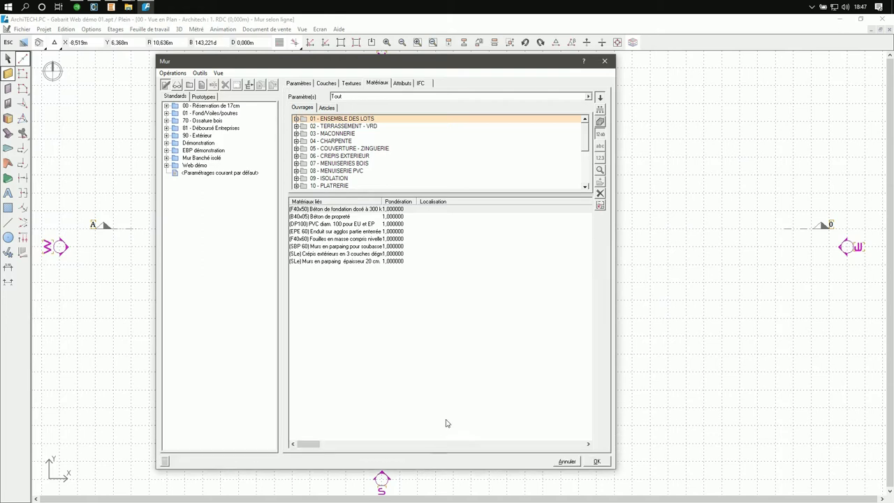
click(599, 192)
click(600, 192)
click(600, 192)
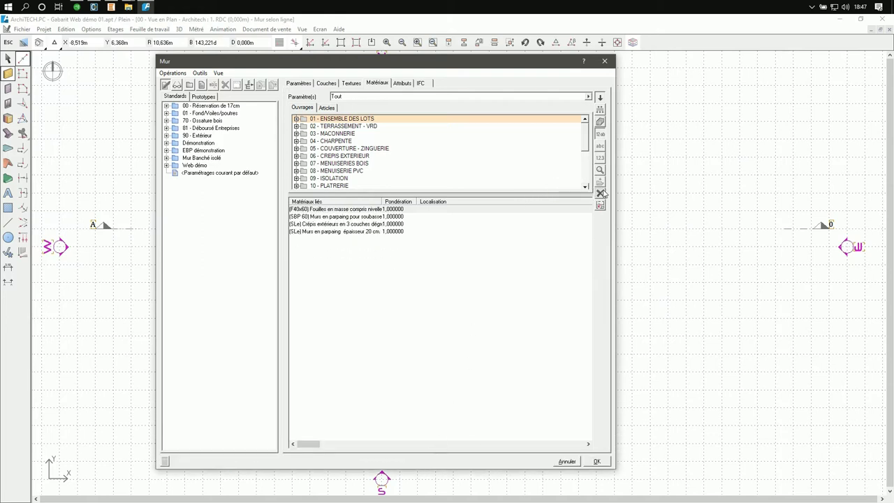
click(600, 192)
click(600, 192)
click(599, 192)
click(600, 192)
click(600, 192)
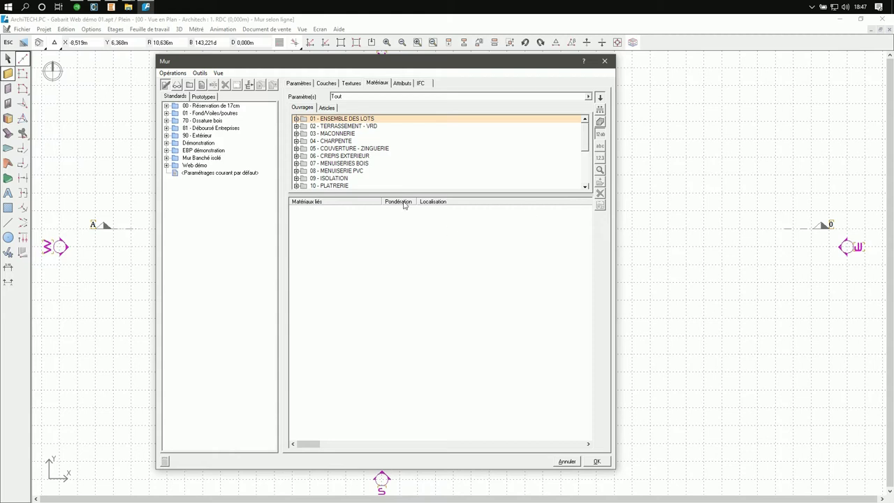
Step: Search the work items for "brique" and link Brique Calibric One to the wall parameter Porteur 20x20x50 (BBPort)
drag(405, 193, 405, 286)
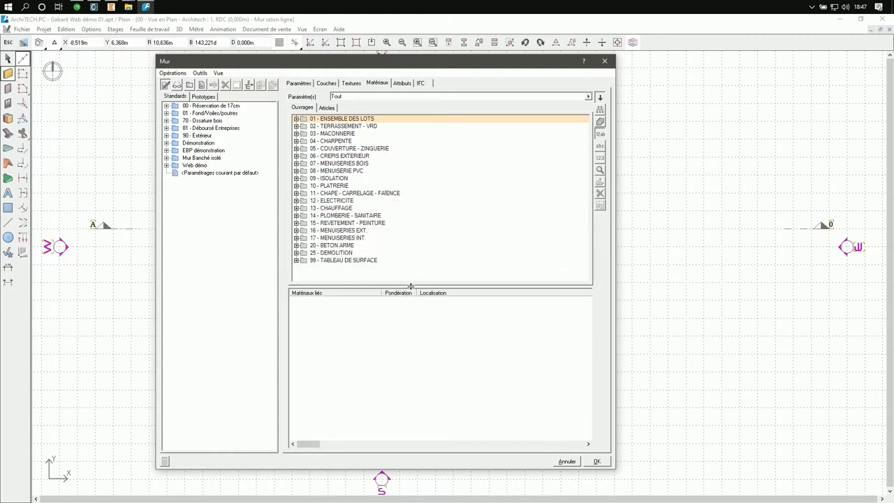
click(405, 97)
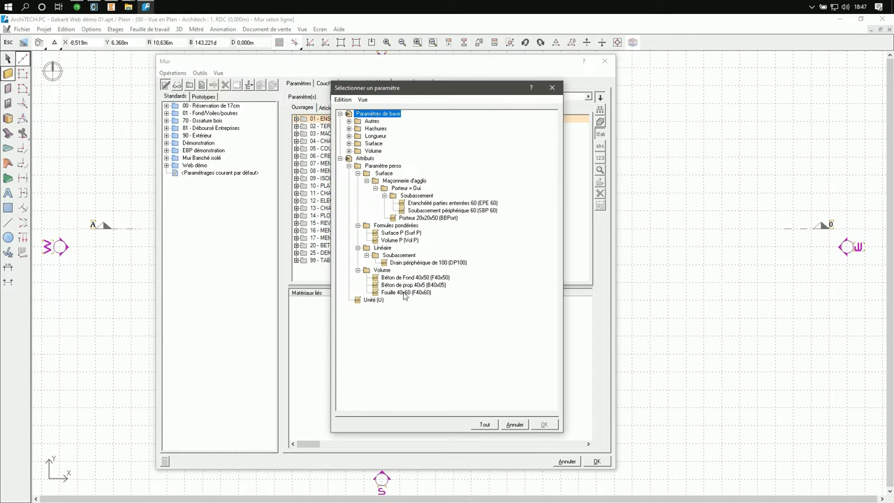
click(424, 218)
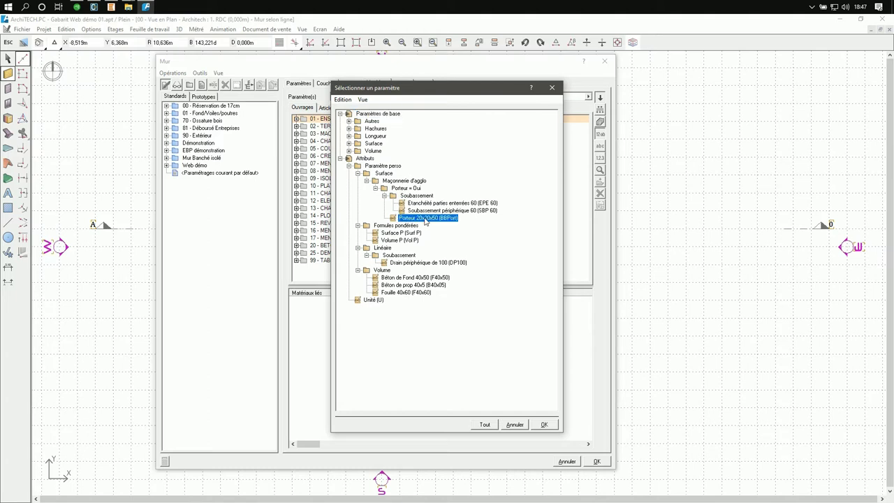
click(552, 425)
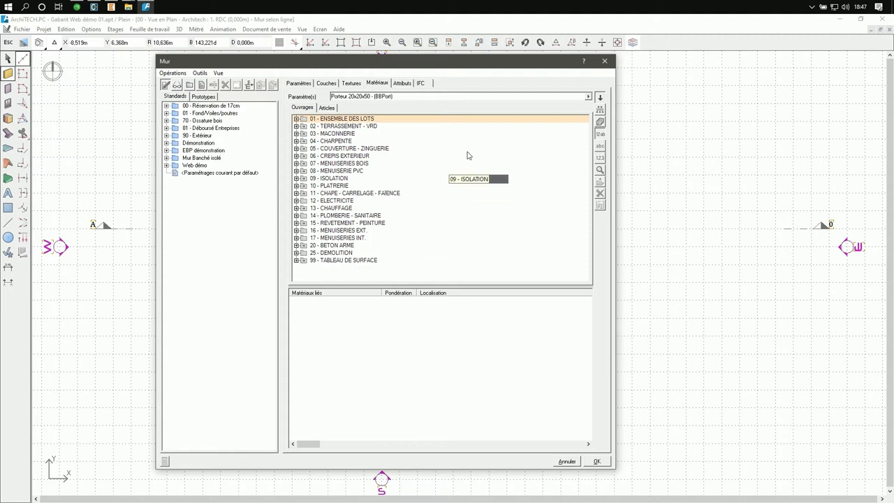
click(600, 170)
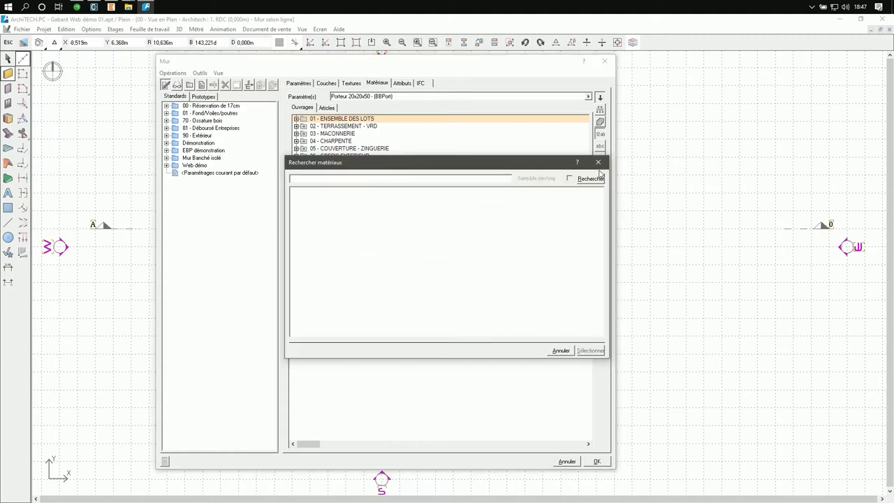
text(brique)
click(588, 181)
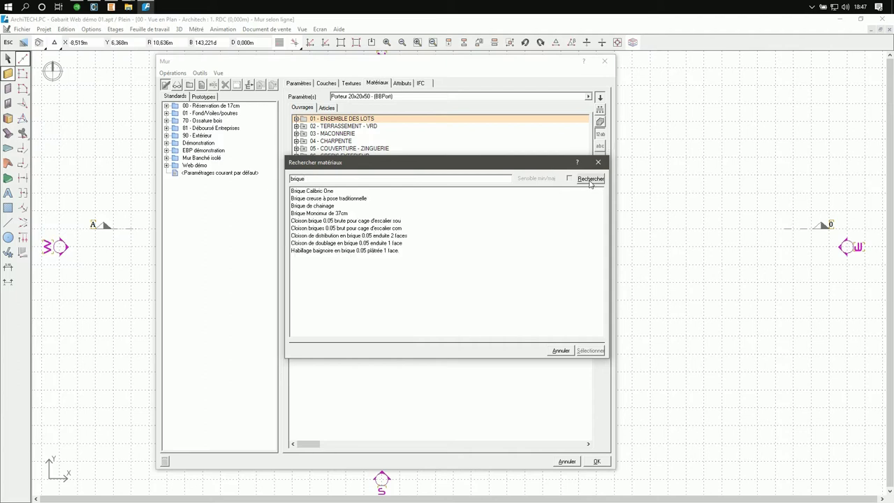
click(321, 191)
click(590, 350)
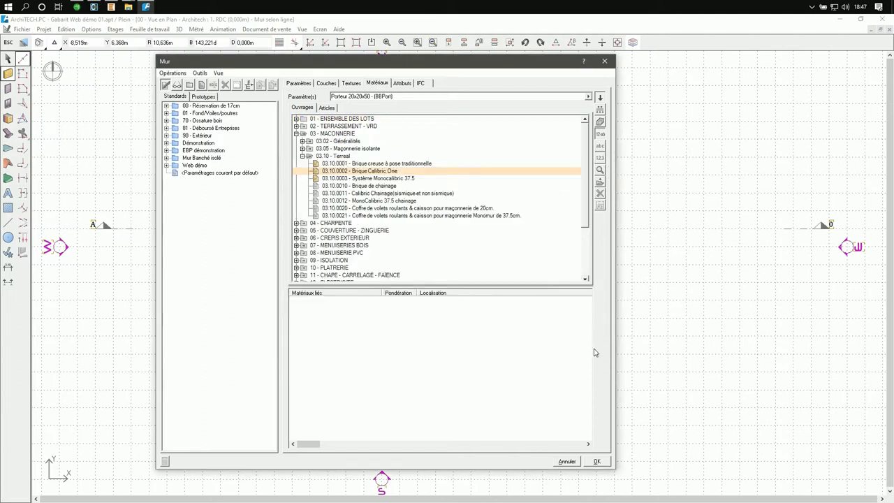
click(600, 182)
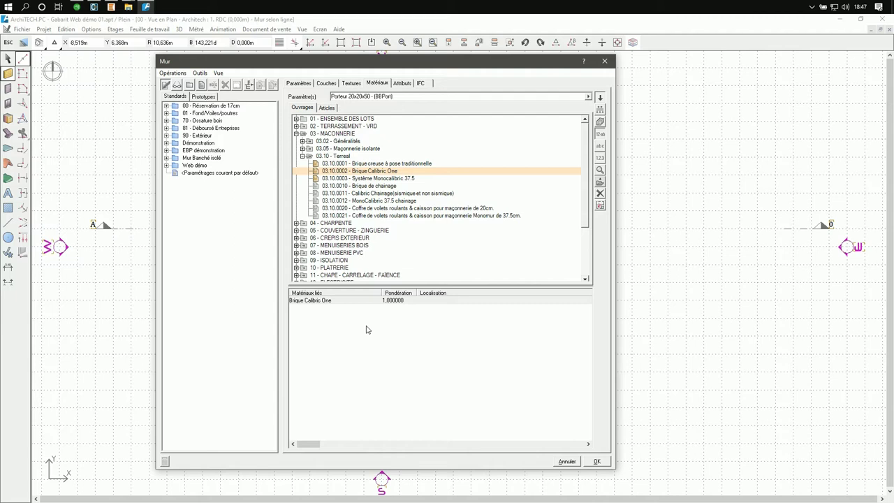
Step: Search for "béton de fond" and link Béton de fondation dosé à 300 kgs/m3 to the parameter Béton de Fond 40x50 (F40x50)
click(499, 98)
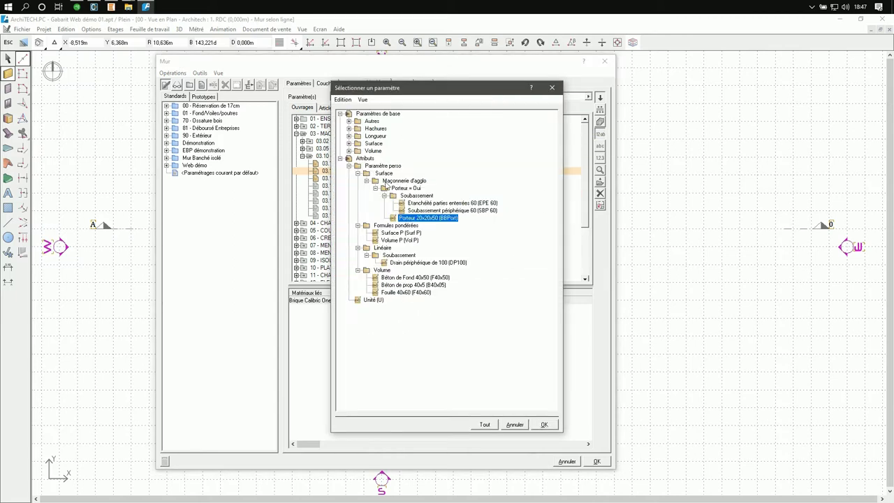
click(403, 278)
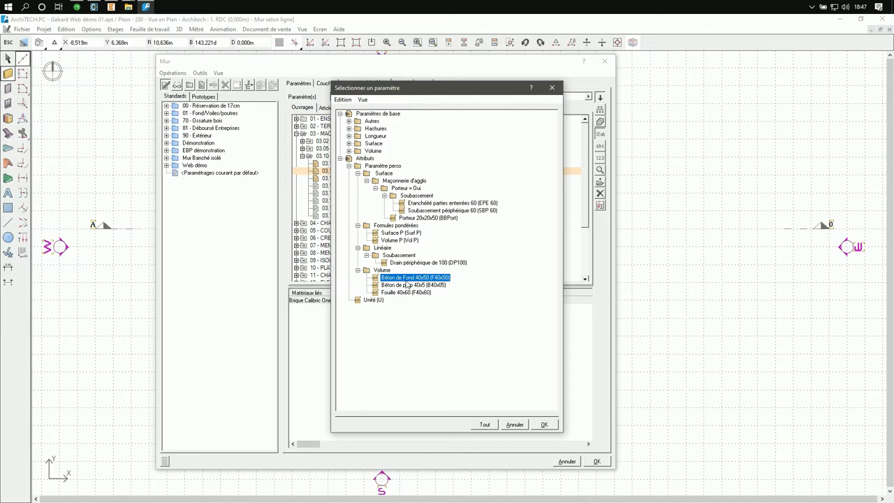
click(543, 424)
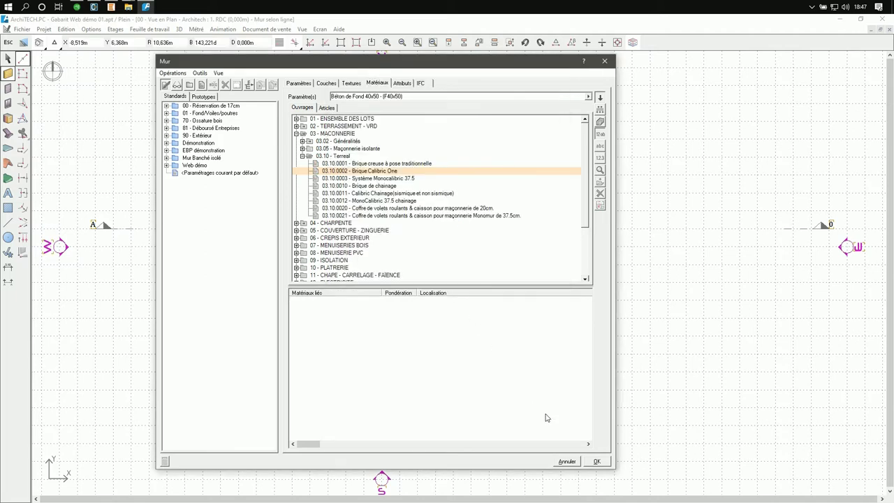
click(599, 170)
text(béton de fond)
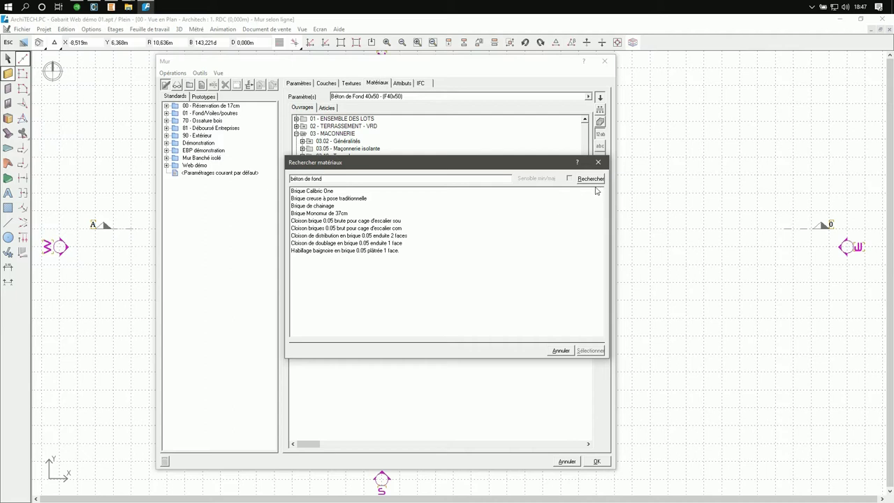
click(597, 178)
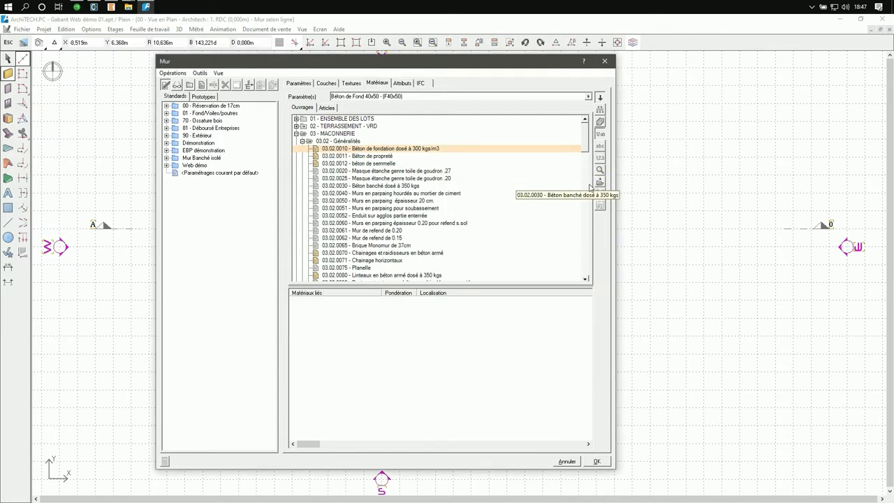
click(599, 182)
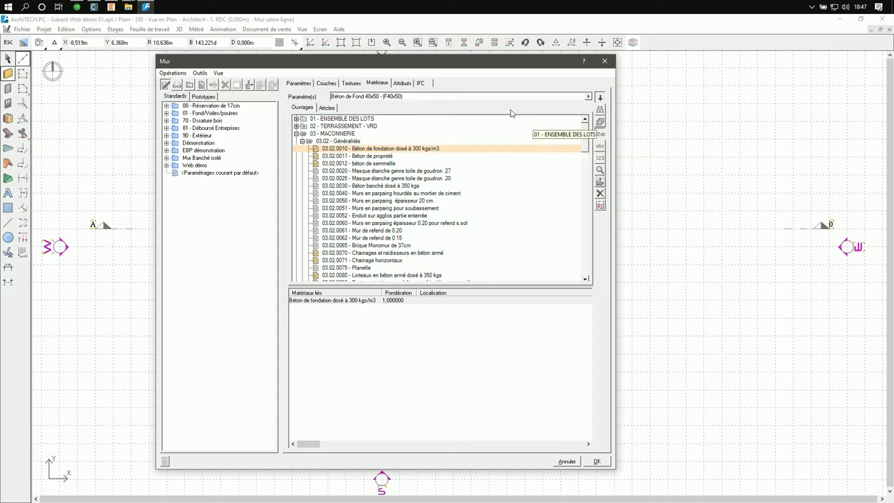
Step: Link work item 03.02.0011 - Béton de propreté to the wall parameter Béton de prop 40x5 (B40x05)
click(485, 96)
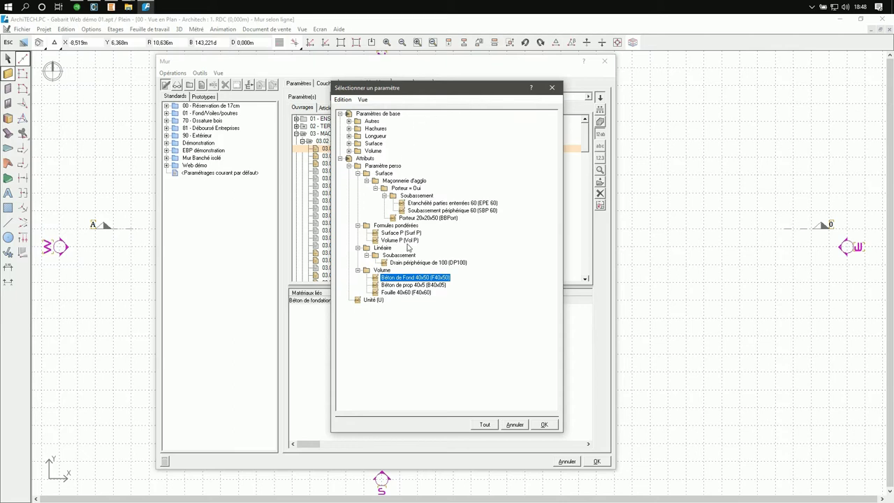
click(414, 285)
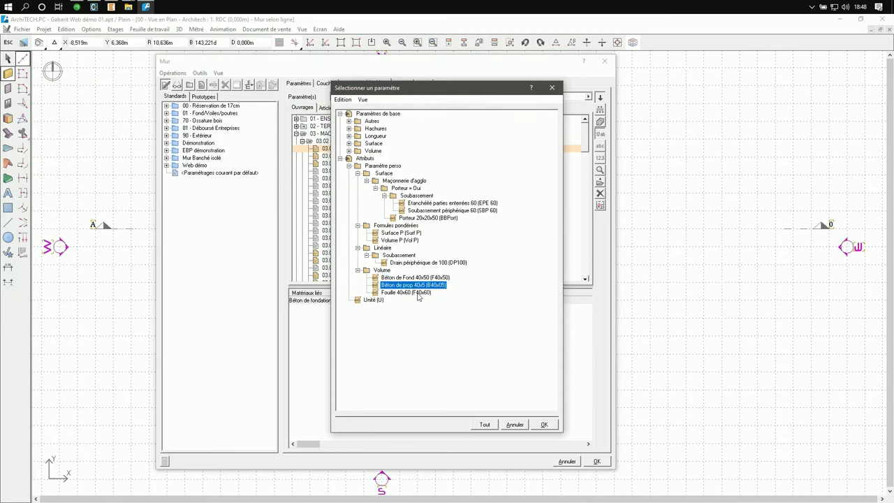
click(546, 426)
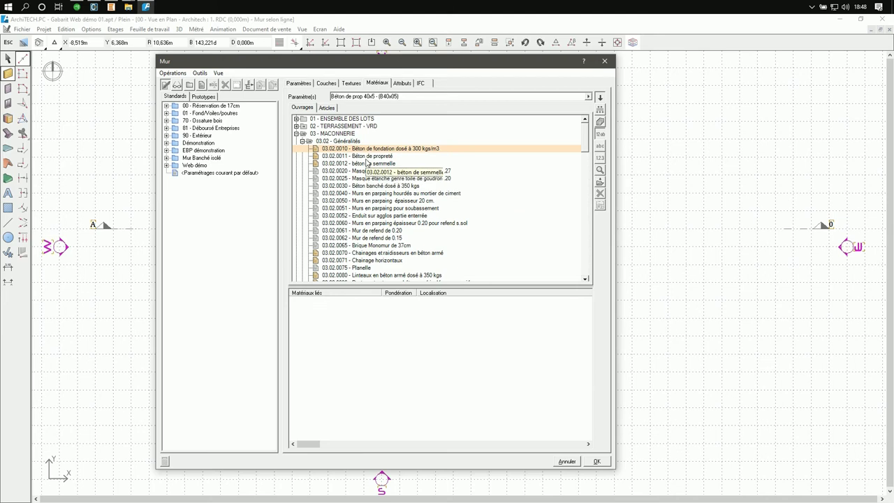
click(366, 157)
click(600, 183)
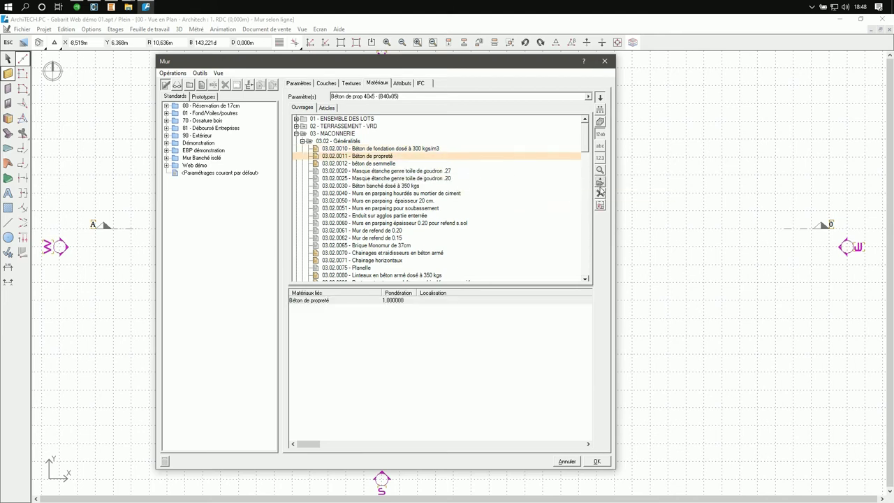
Step: Search for "fouille" and link Fouilles en masse compris nivellement du fond to the wall parameter Fouille 40x60 (F40x60)
click(588, 97)
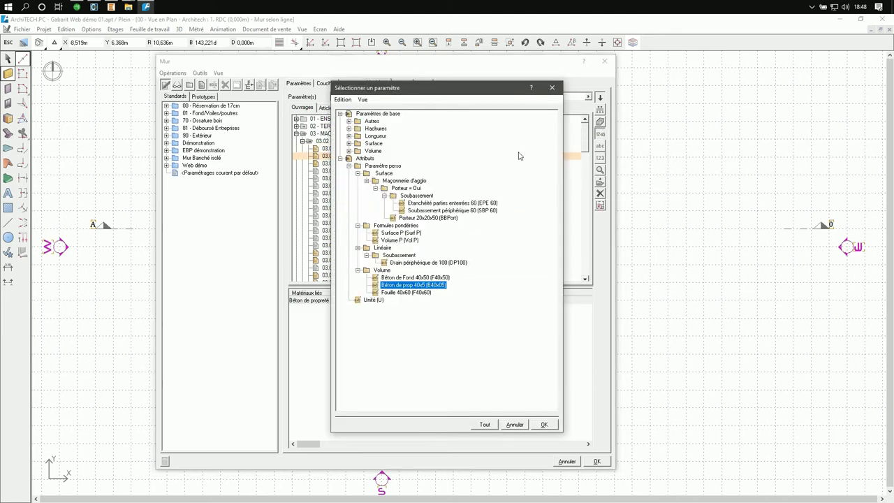
click(421, 292)
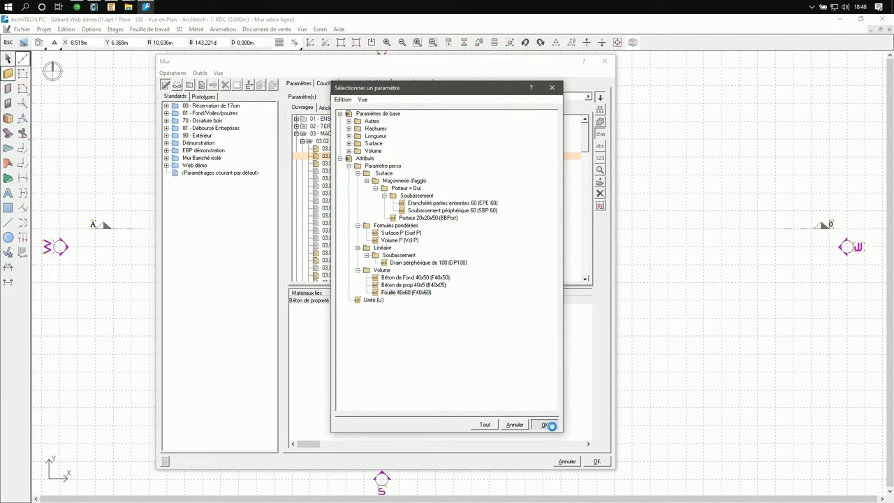
click(550, 426)
click(598, 169)
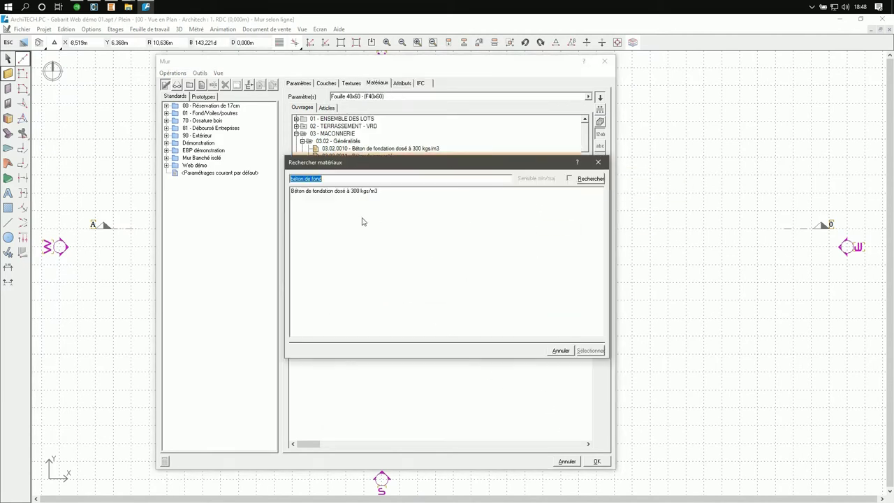
text(fouille)
click(591, 178)
click(331, 192)
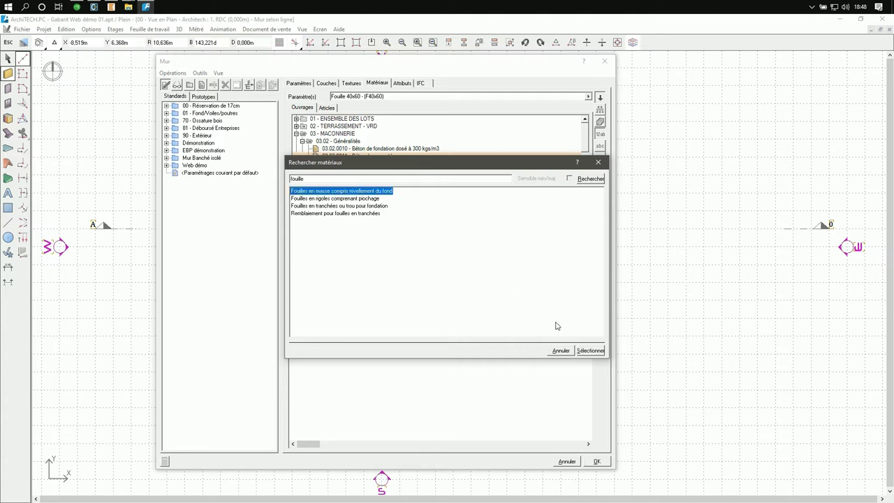
click(590, 349)
click(599, 194)
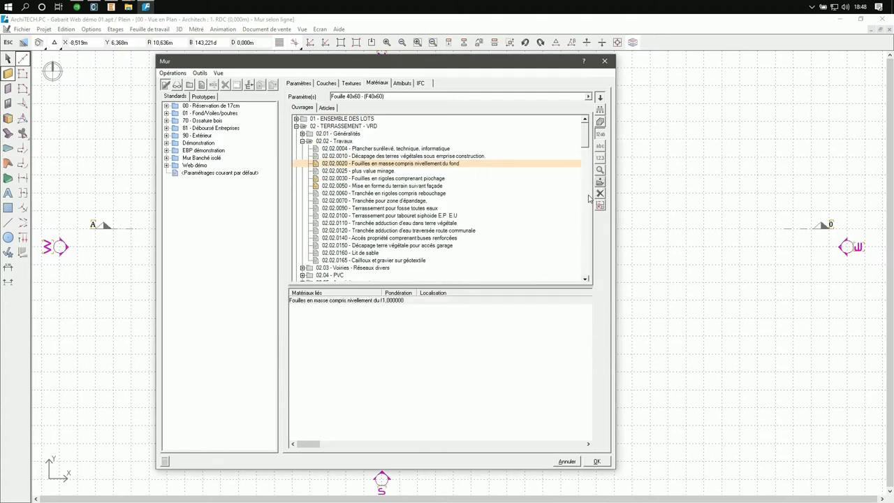
Step: Review the wall's linked materials across all parameters, and return to its general parameters in a shortened dialog
click(599, 122)
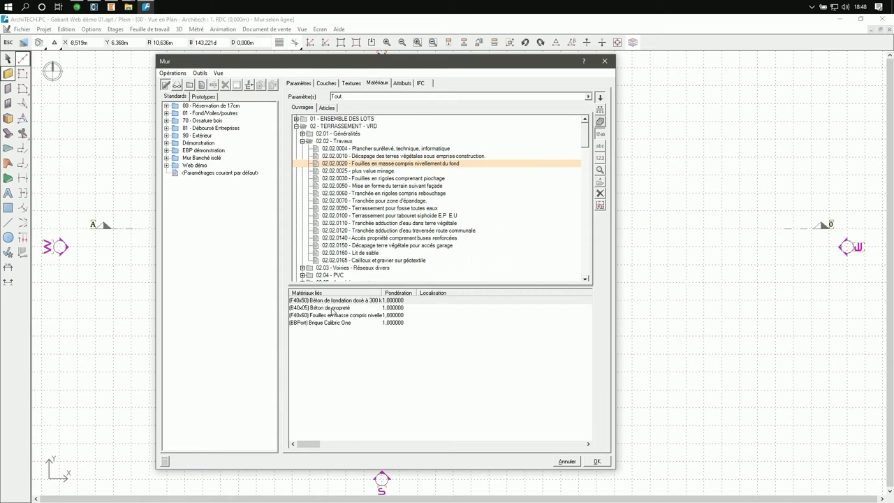
click(330, 315)
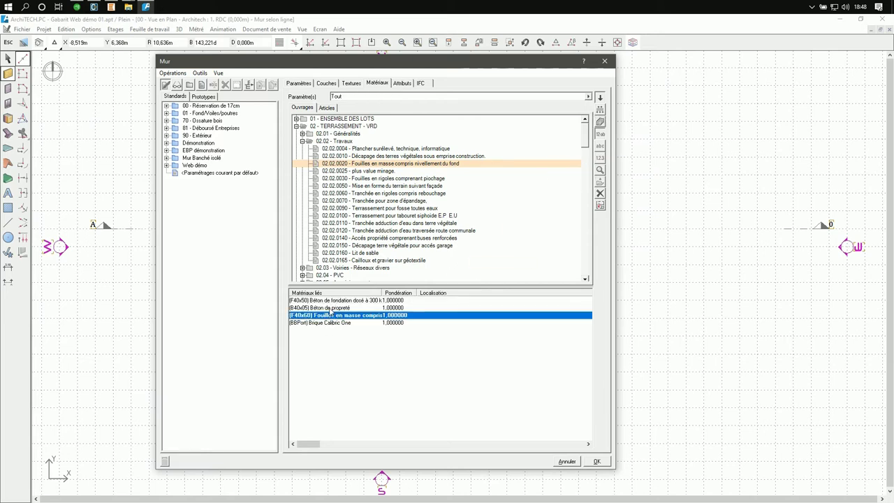
click(331, 307)
click(332, 300)
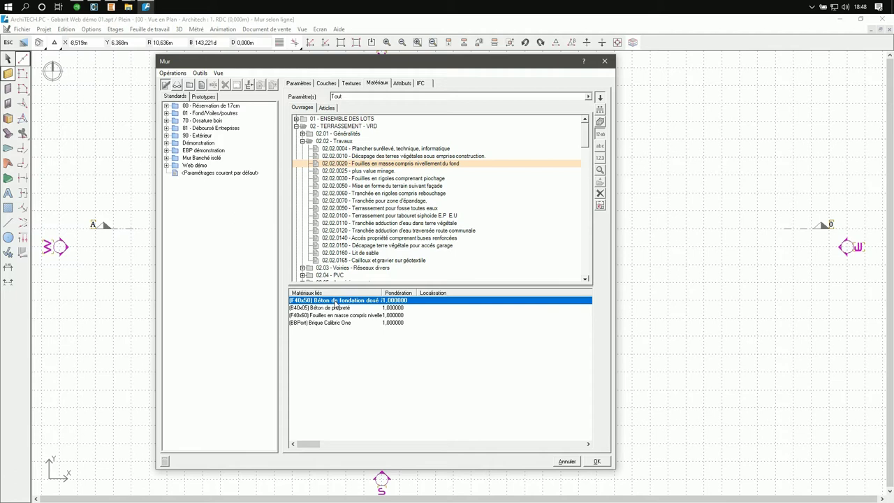
click(305, 85)
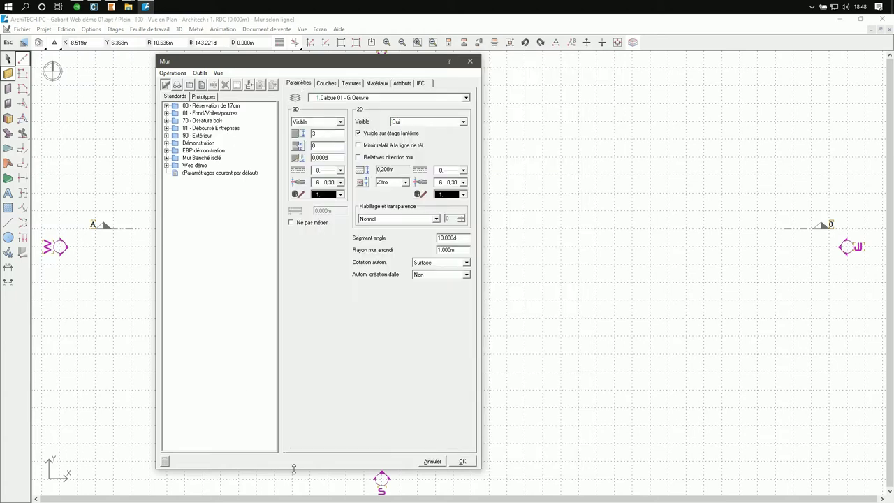
drag(295, 470, 315, 300)
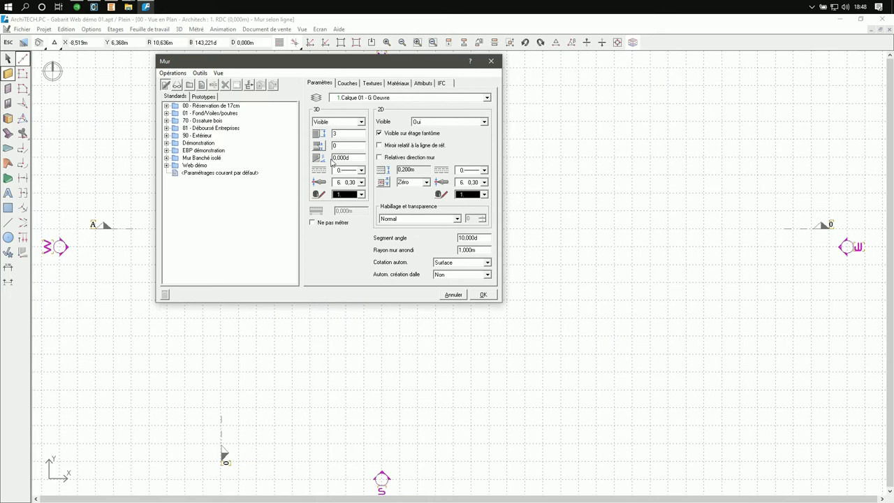
Step: Create a wall standard named "Mur exemple" in the Web démo folder, save the current parameters to it, and accept the wall settings
click(193, 166)
right_click(199, 167)
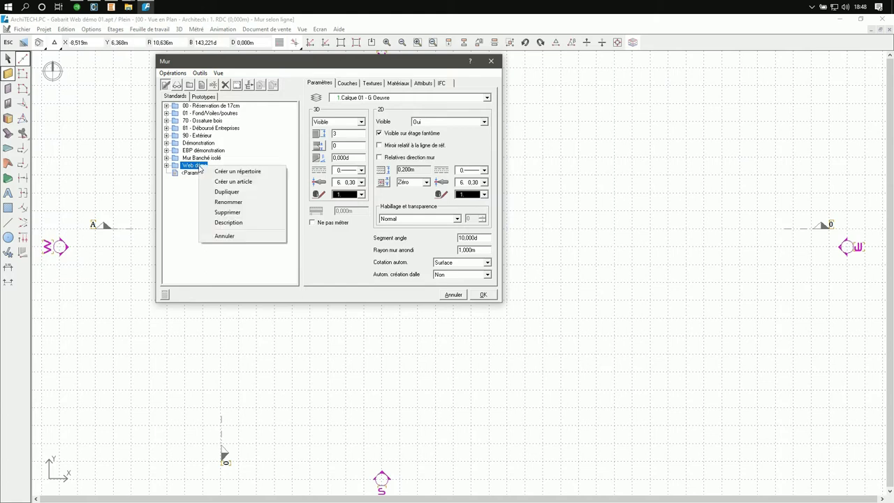
click(231, 181)
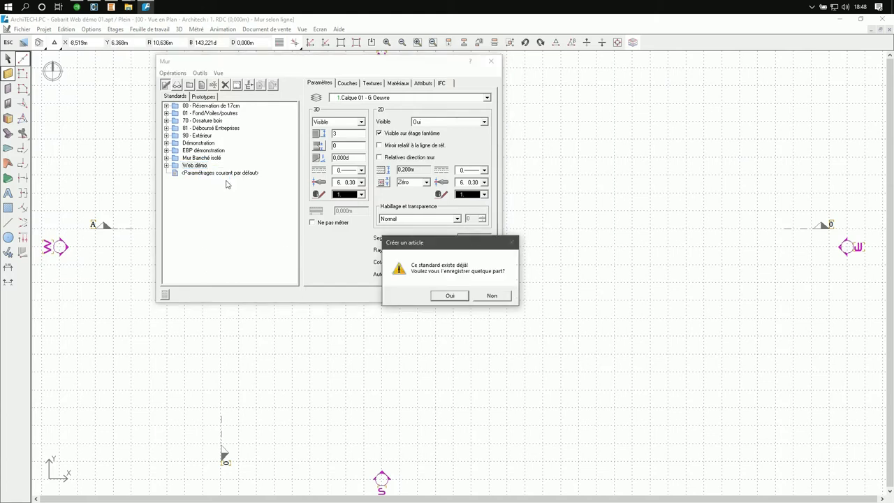
click(447, 295)
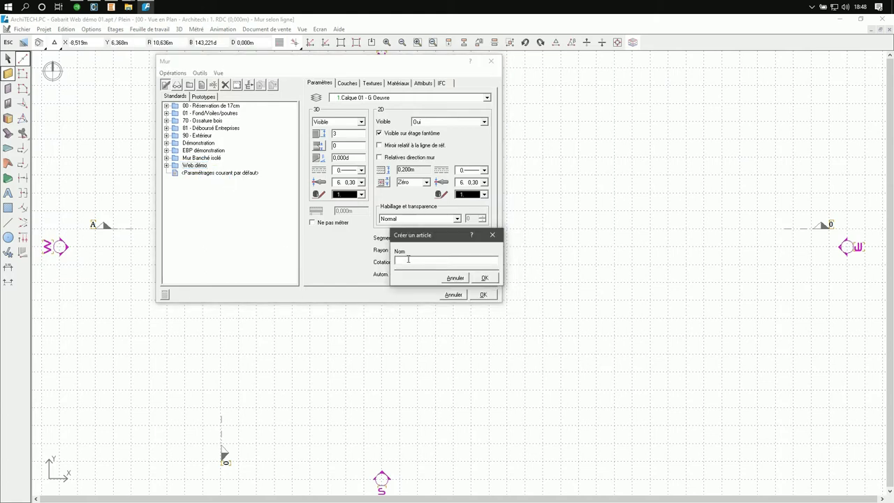
text(Mur exemple)
click(483, 277)
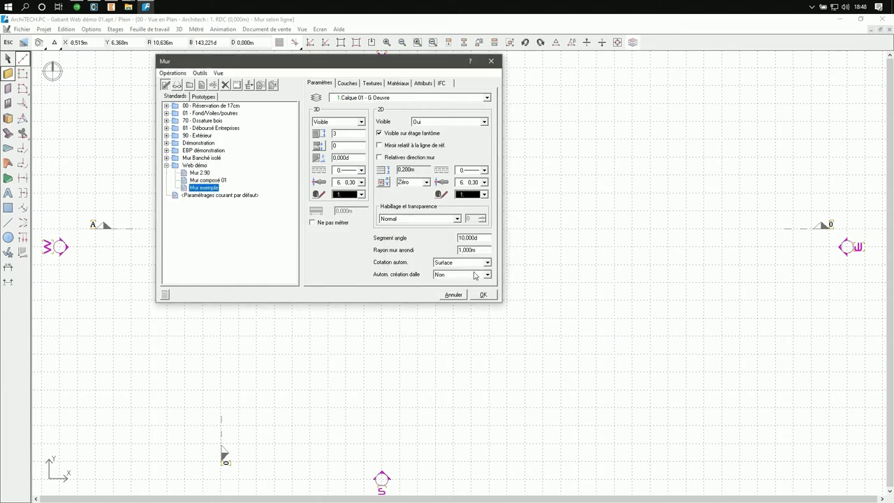
right_click(208, 188)
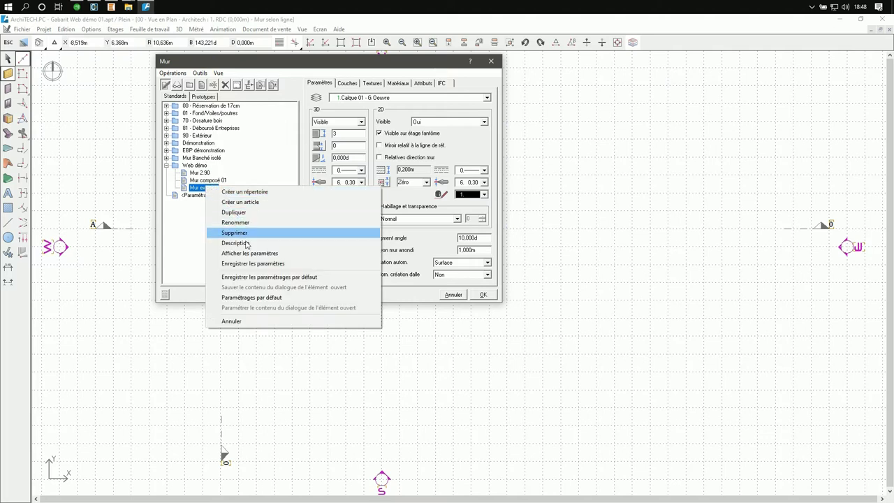
click(255, 265)
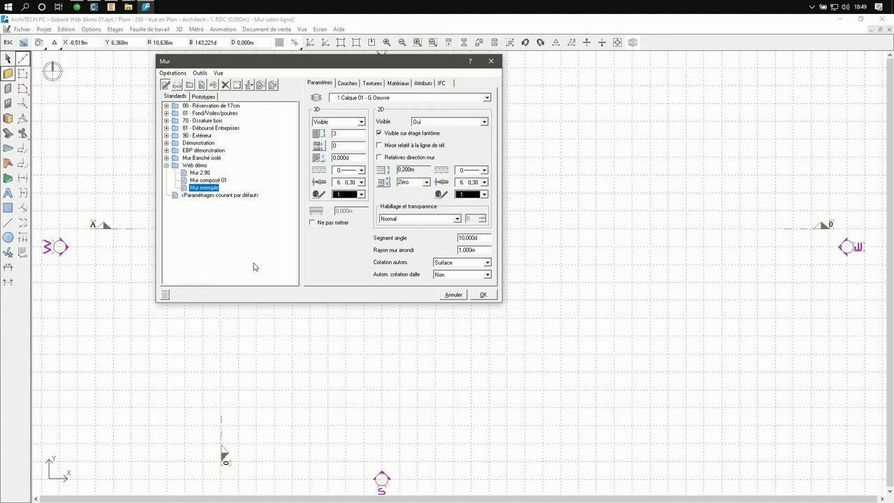
click(489, 295)
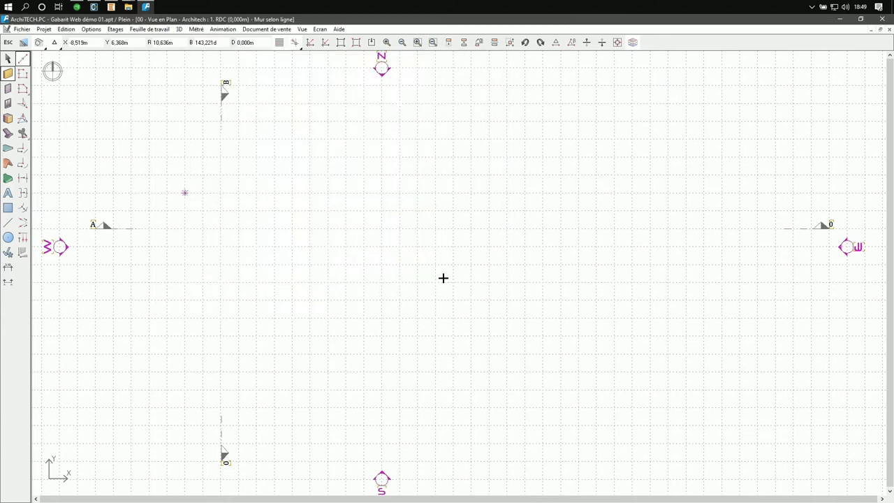
Step: Draw a 10 m horizontal wall in the plan view, starting at the reference point
click(185, 191)
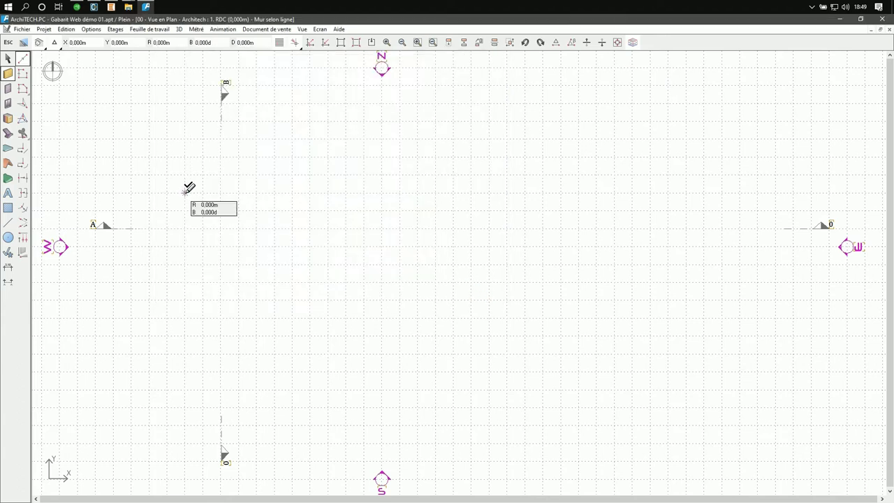
text(10)
key(Return)
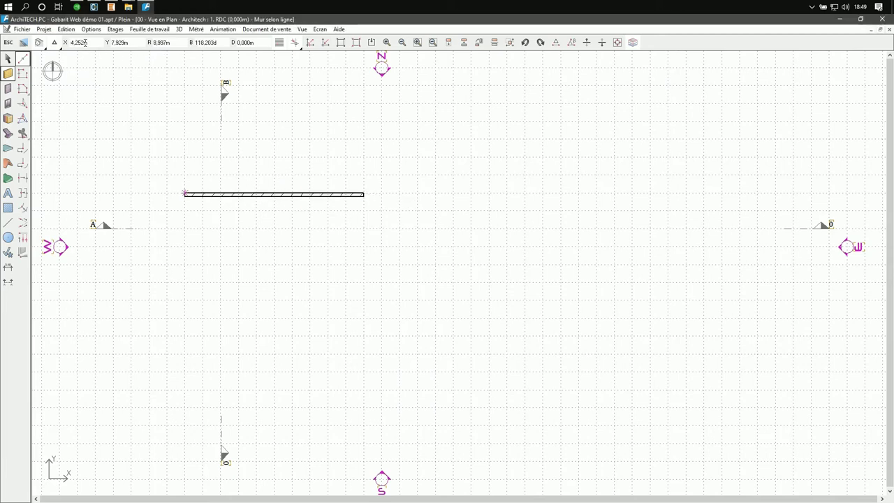
Step: Create a sales document named "Devis APS 02" from the project and set its status to En cours
click(43, 28)
mouse_move(70, 40)
click(201, 60)
text(Devis APS 02)
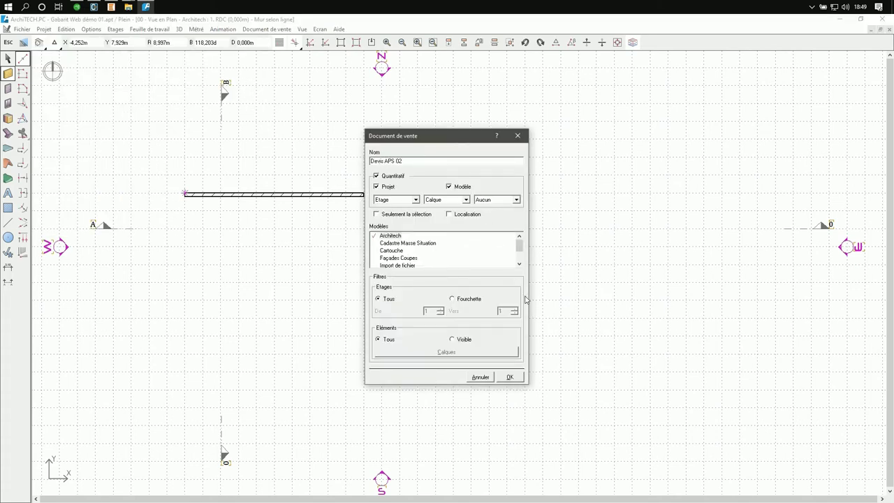
click(511, 377)
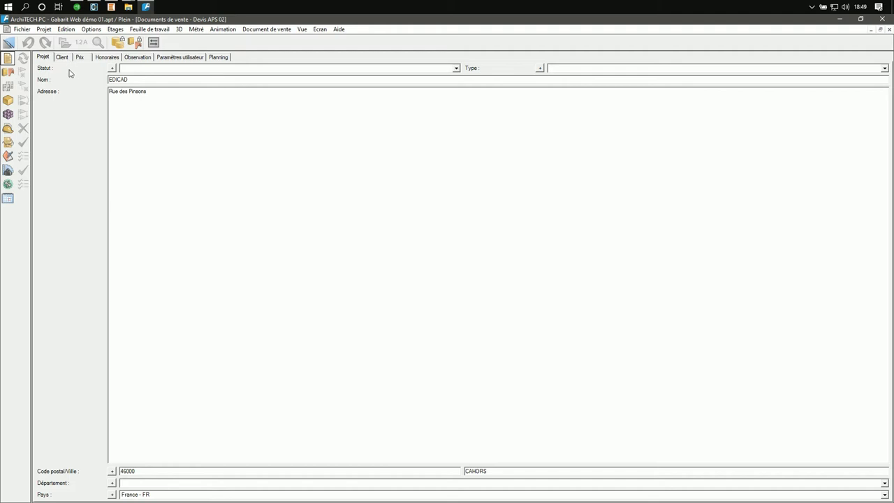
click(456, 68)
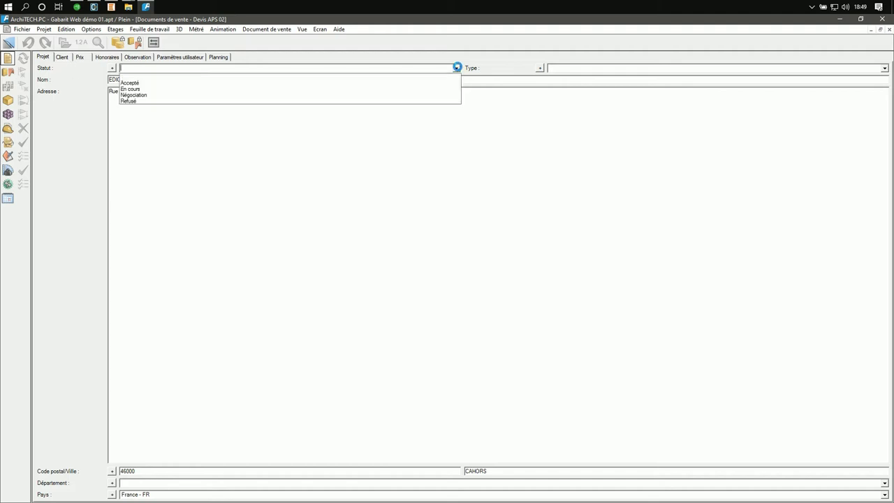
click(176, 88)
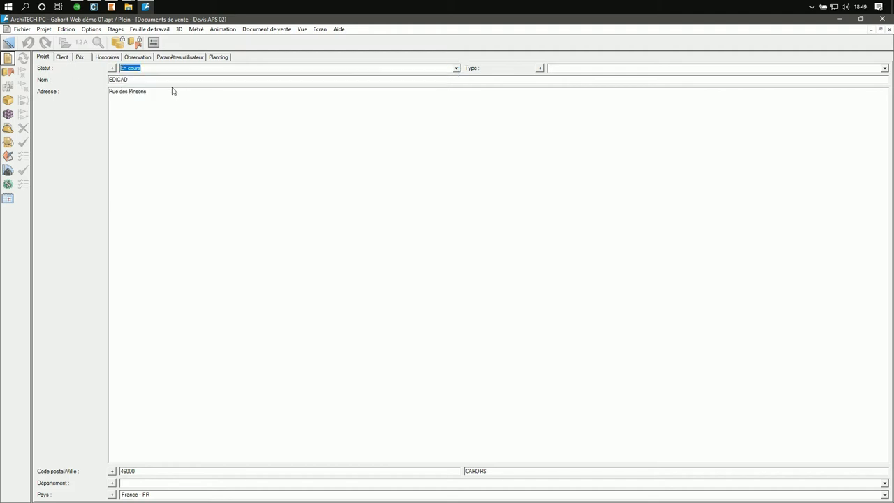
Step: Review the sales document's client details, prices, fees, observations and planning dates
click(62, 56)
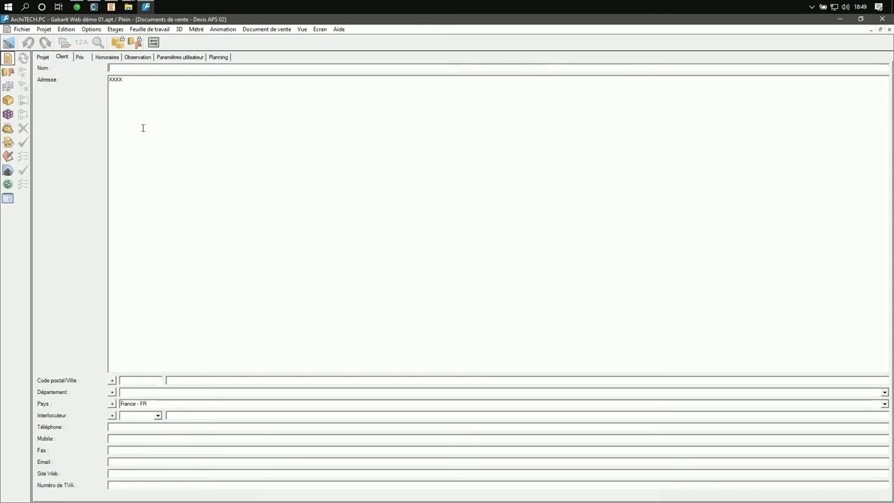
click(80, 58)
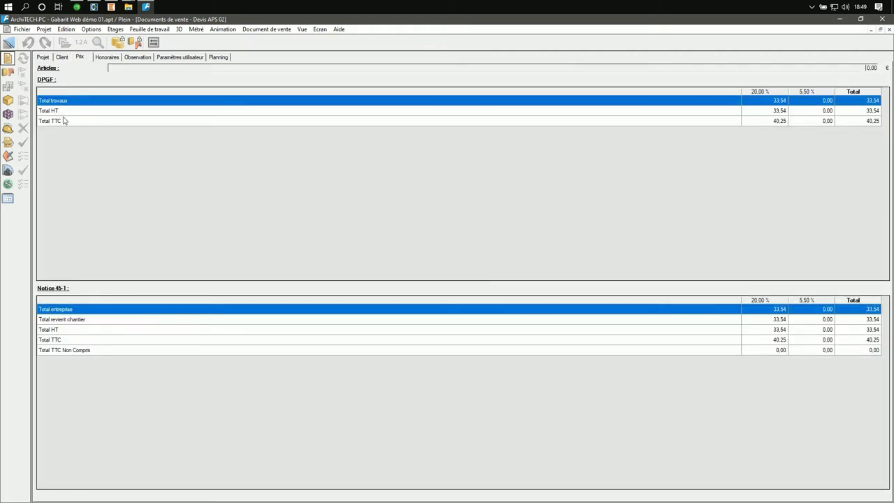
click(107, 57)
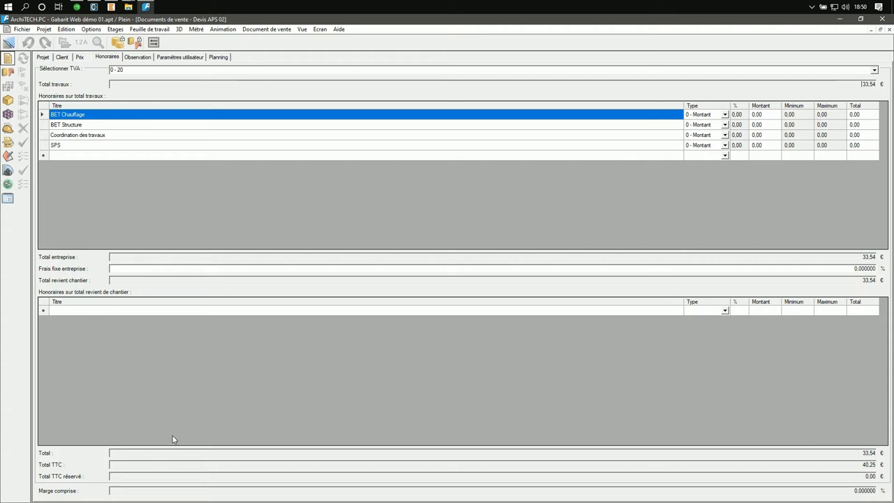
click(139, 57)
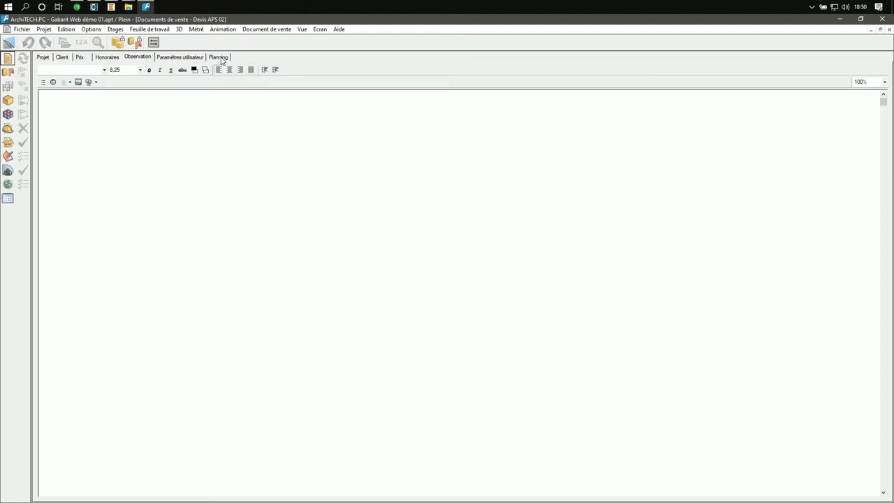
click(219, 57)
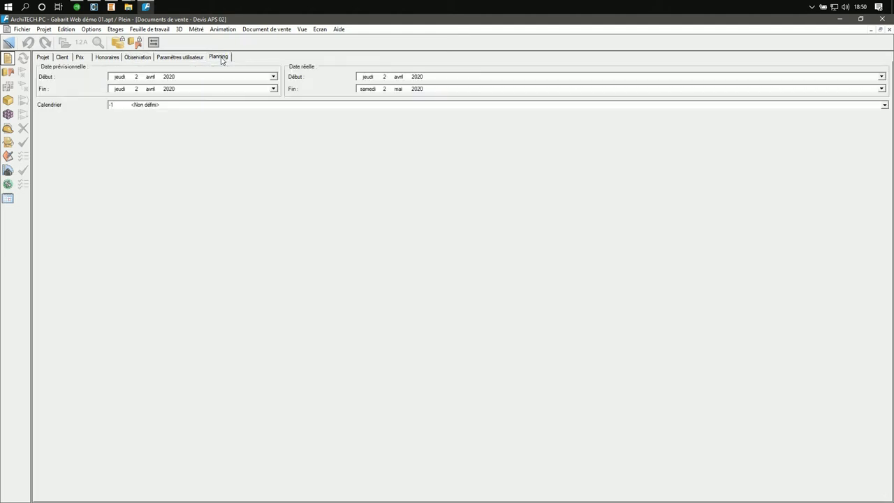
Step: Display the quote's work items fully expanded and examine the quantity and price of Brique Calibric One
click(10, 100)
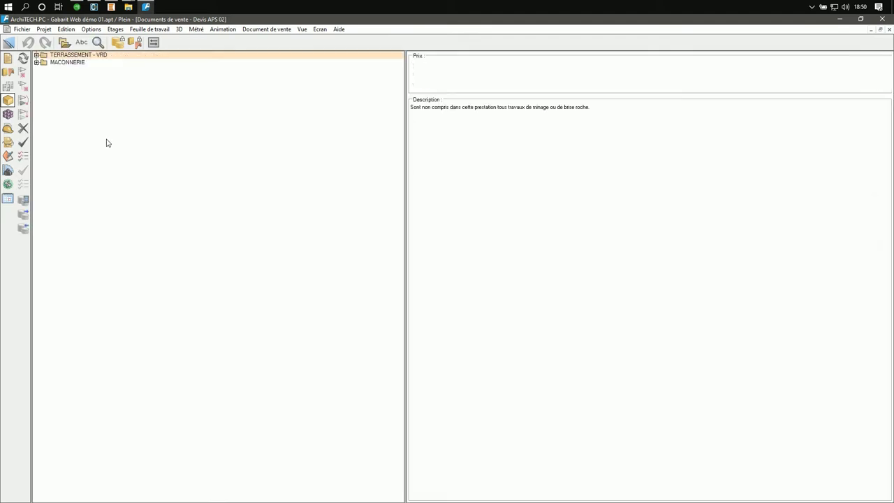
click(66, 44)
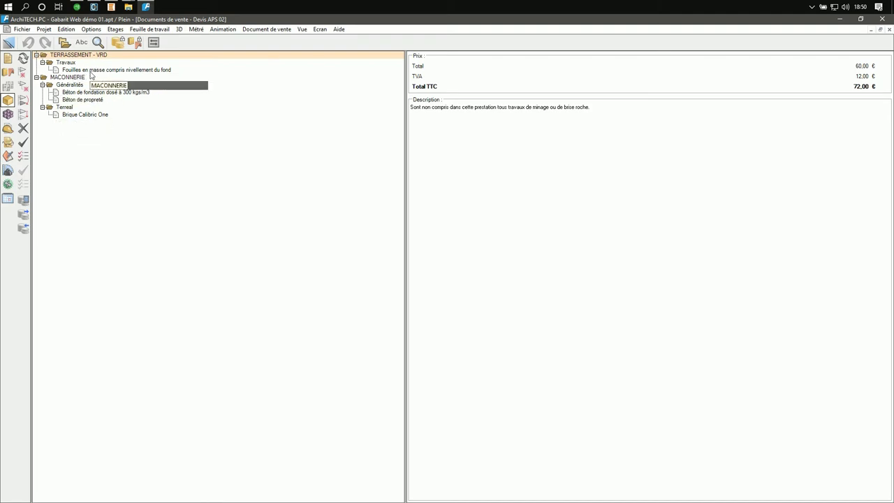
click(85, 114)
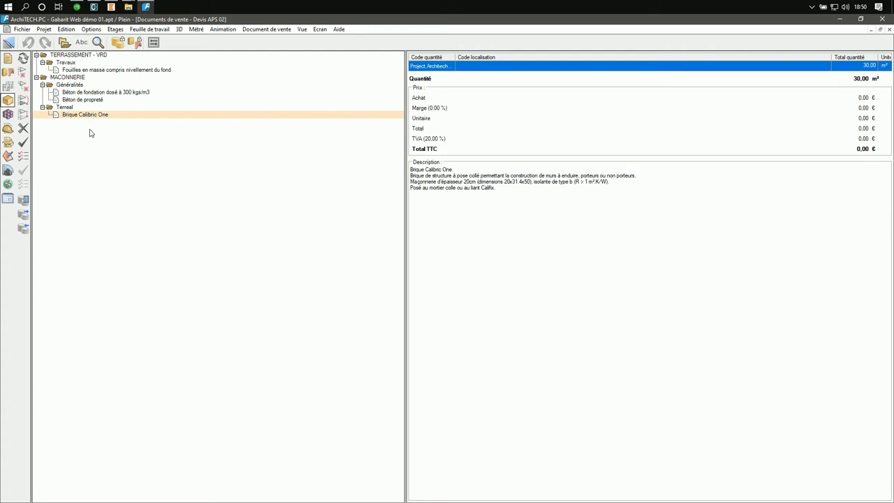
Step: Generate an ODS file of the quote, saved on the desktop as "APS 002.ods"
right_click(100, 168)
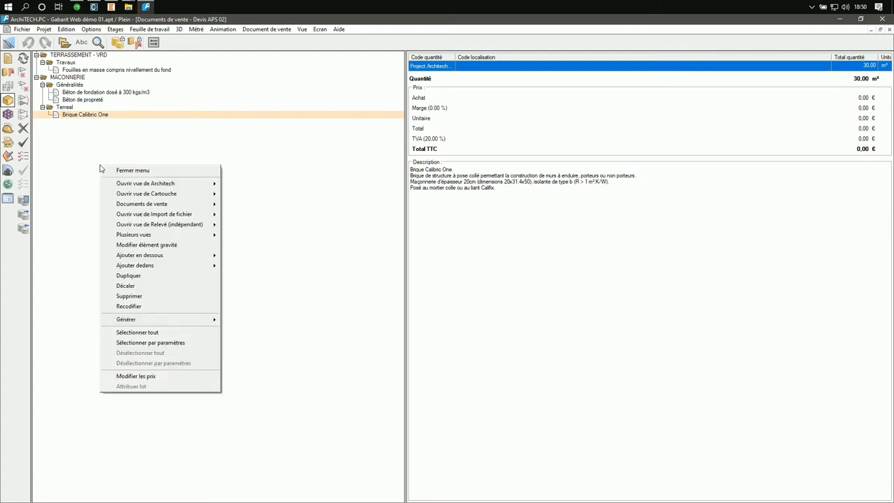
mouse_move(174, 321)
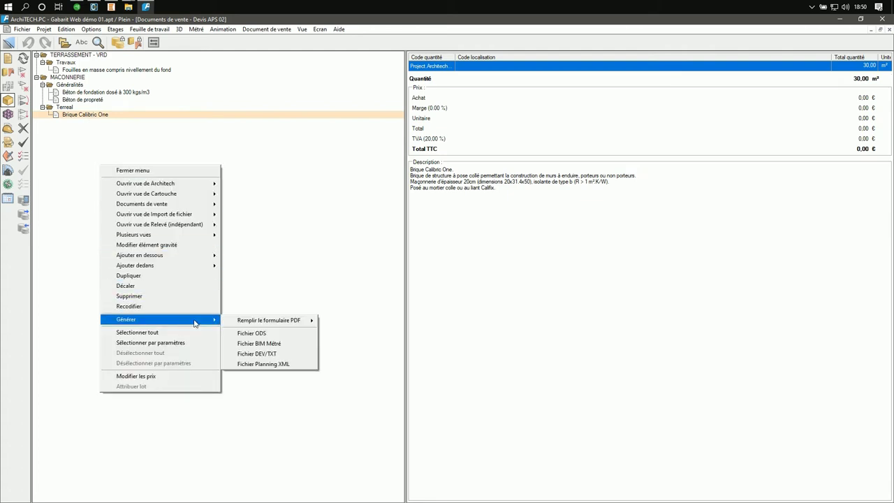
click(275, 335)
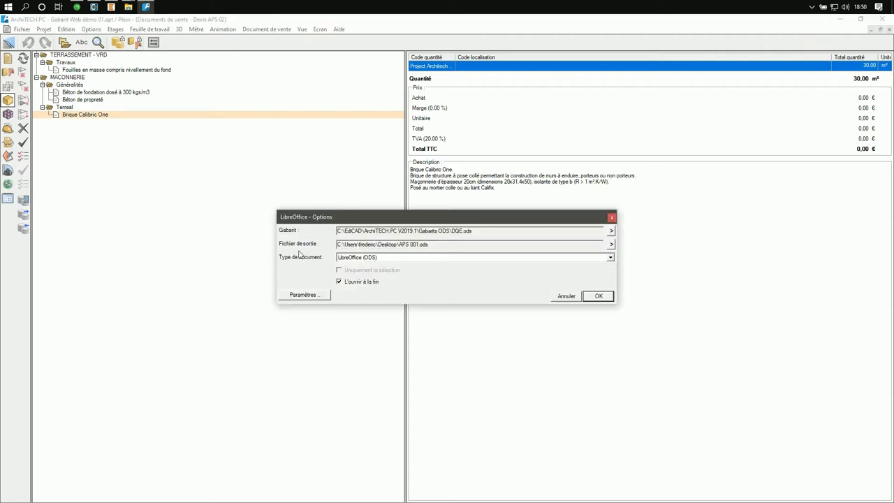
click(611, 244)
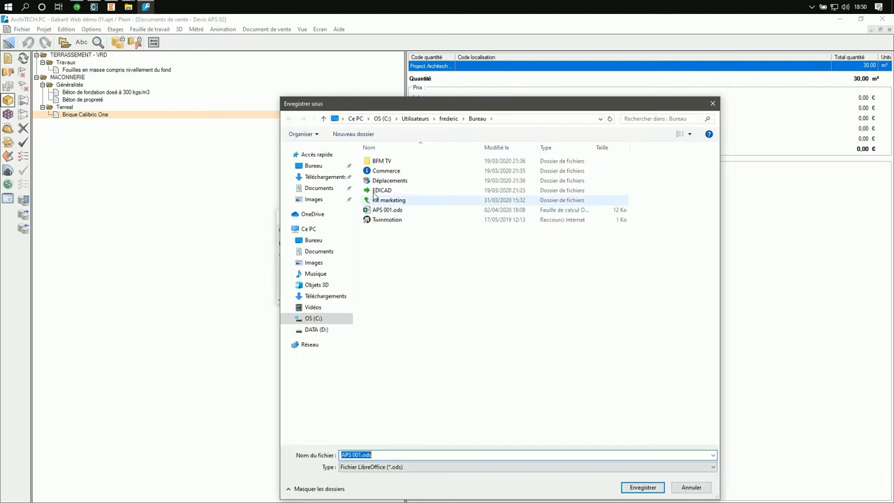
click(323, 169)
click(385, 454)
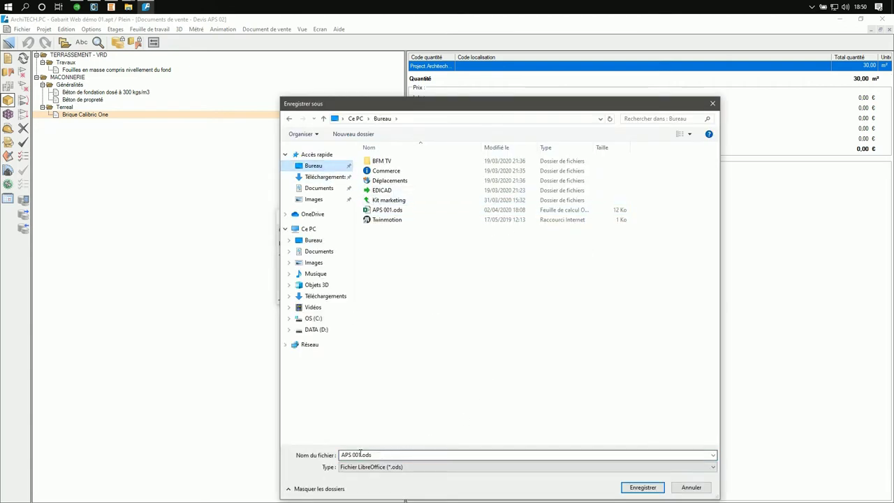
double_click(361, 454)
click(361, 454)
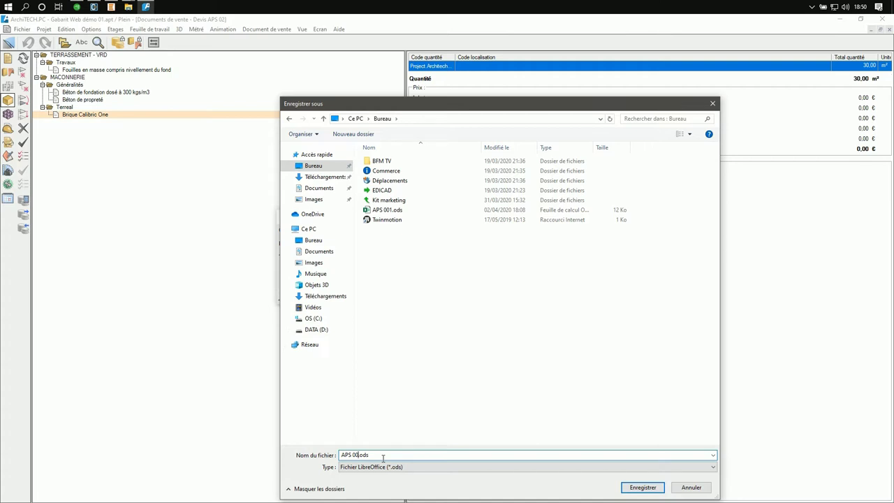
text(2)
click(643, 487)
click(595, 296)
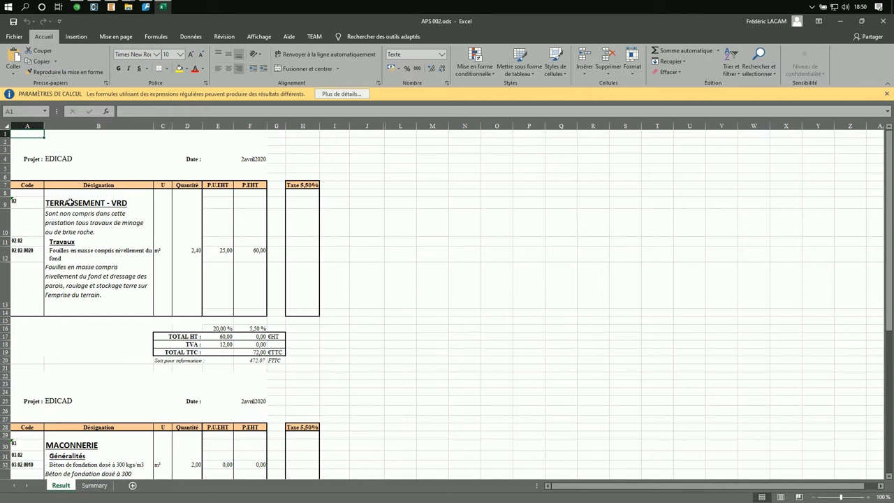
Step: Examine the lots and totals on the exported spreadsheet's Result and Summary sheets, and close the file
click(70, 201)
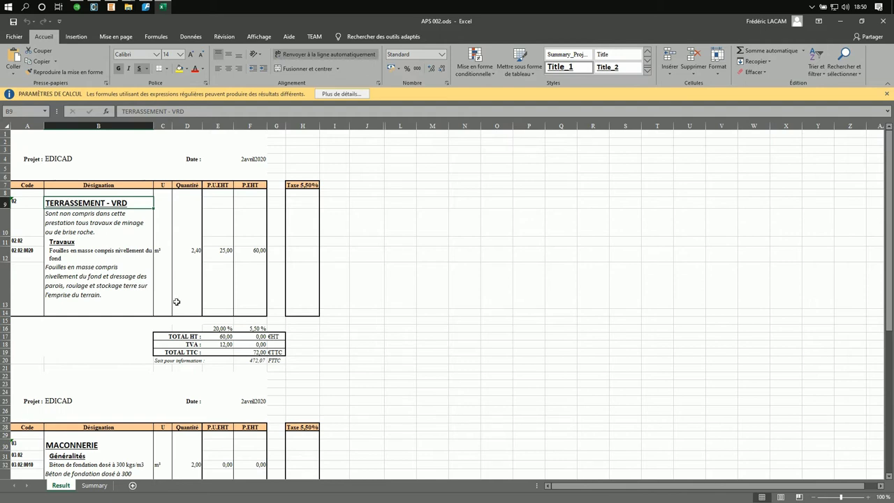
click(193, 341)
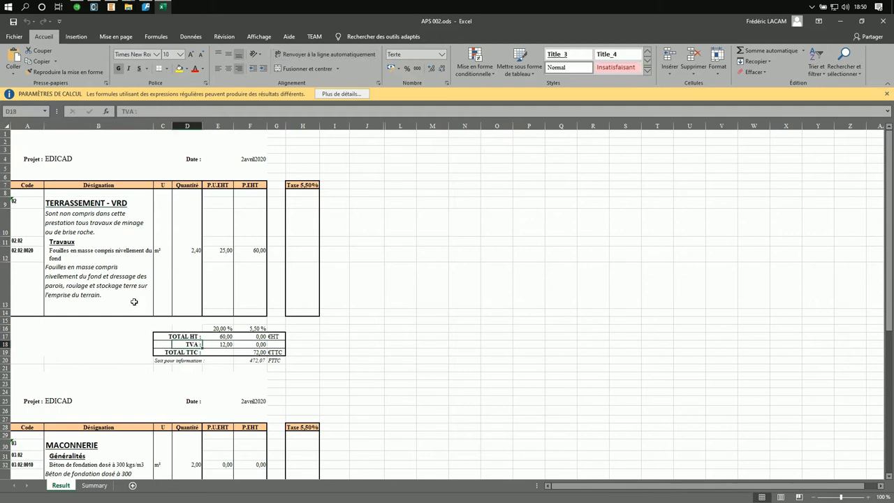
scroll(137, 308, down, 6)
scroll(117, 268, down, 2)
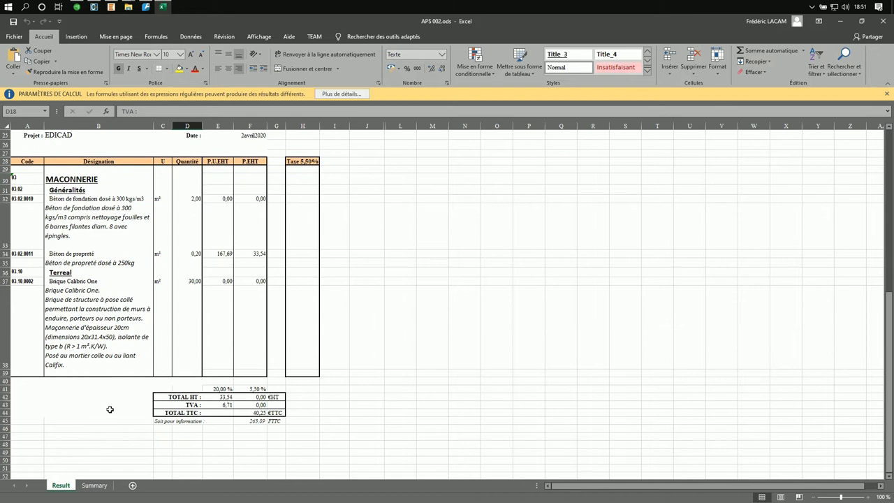
click(92, 484)
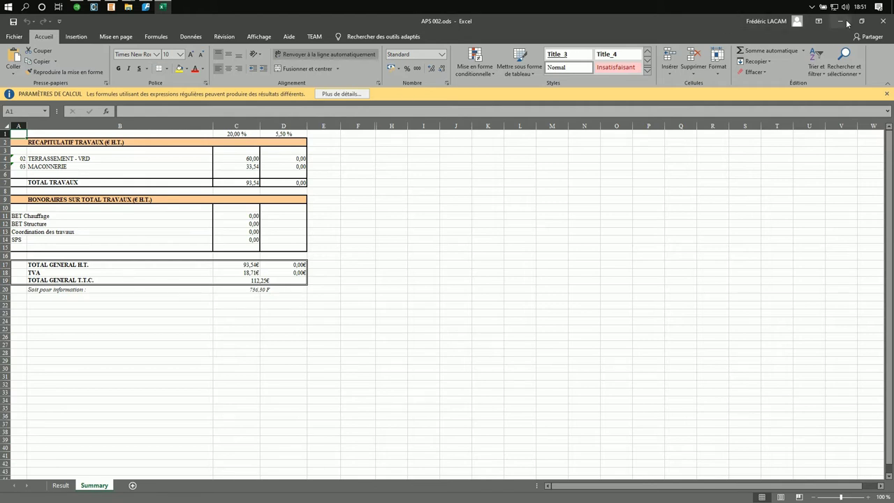
click(888, 23)
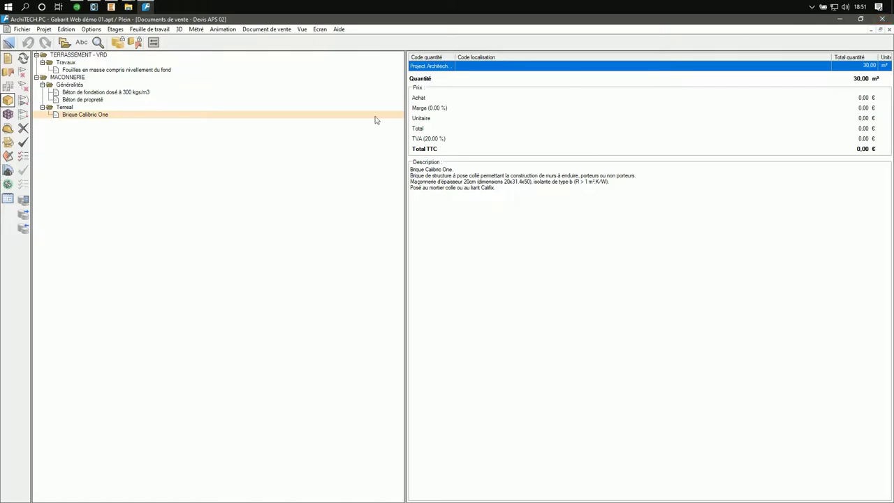
Step: Reopen the recent template Gabarit Web démo 01.apt
click(22, 29)
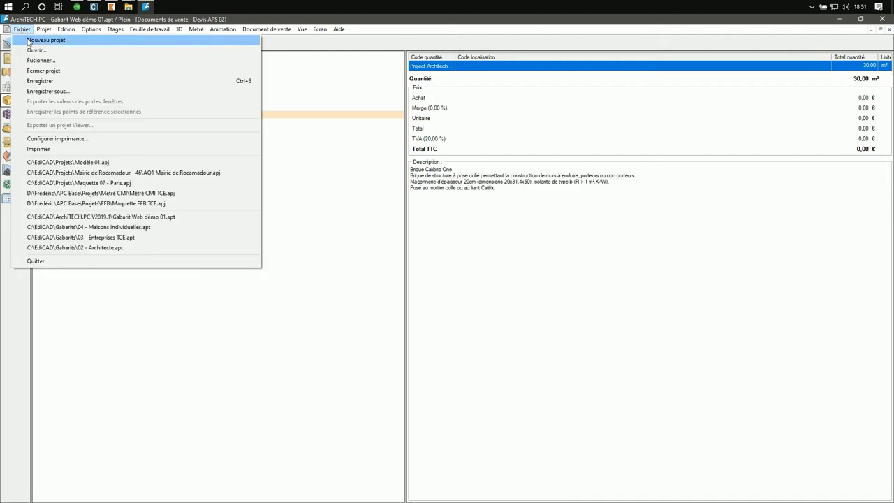
click(49, 149)
click(125, 220)
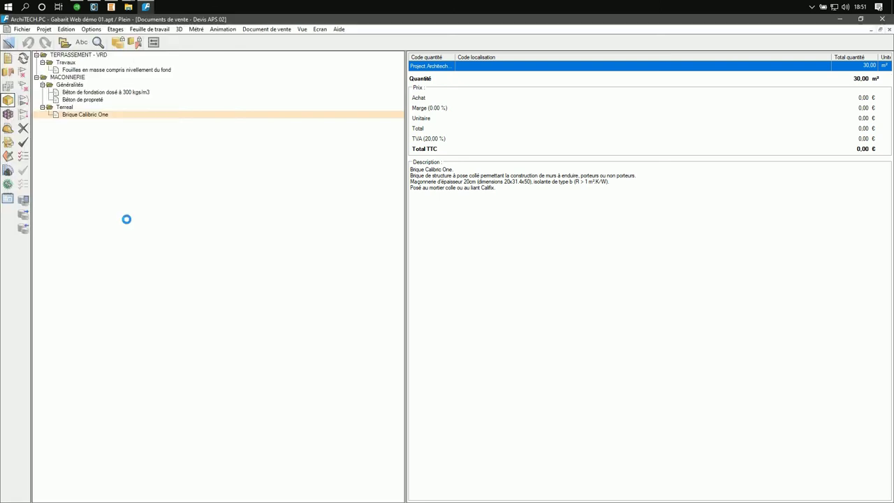
Step: Generate a PDF of the quote, saved on the desktop as "Devis APS 02"
click(580, 316)
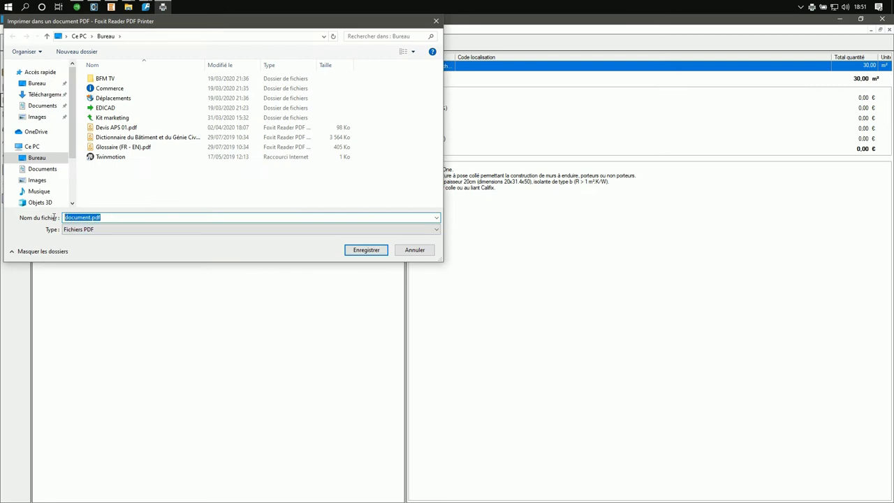
text(Devis APS 02)
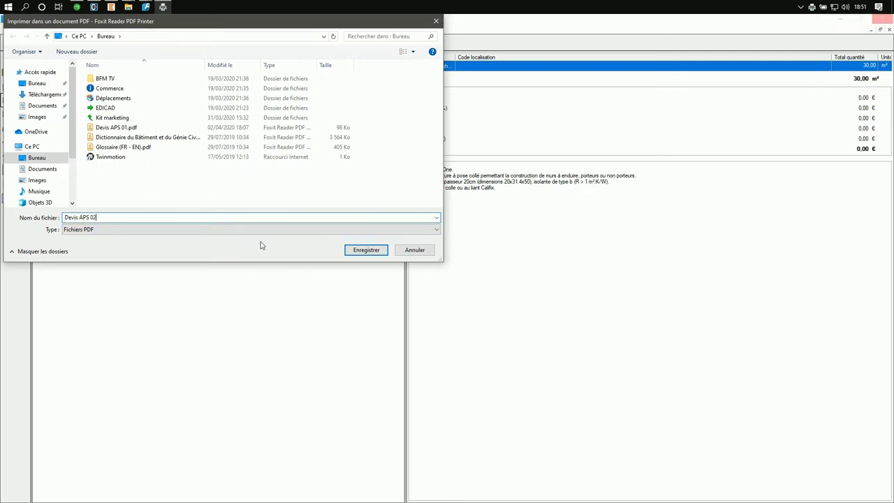
click(359, 251)
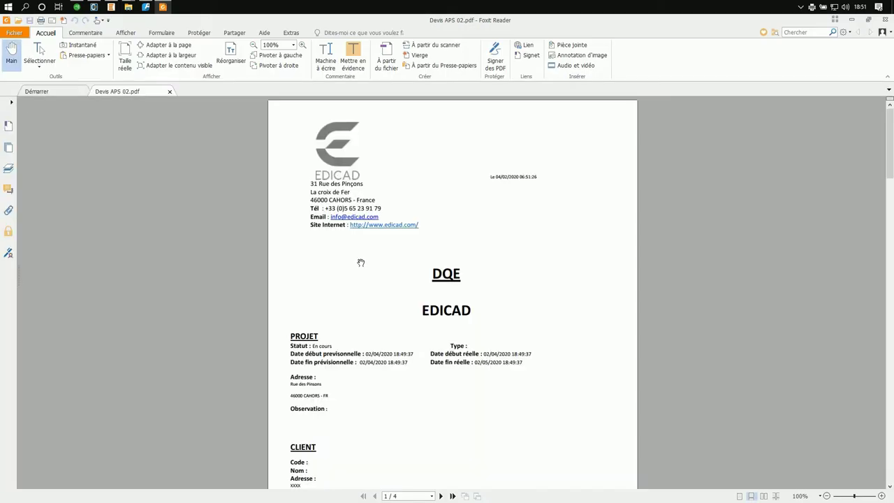
Step: Examine the quote PDF's client section, priced work items and works summary through to the last page
scroll(363, 300, down, 4)
scroll(401, 352, down, 1)
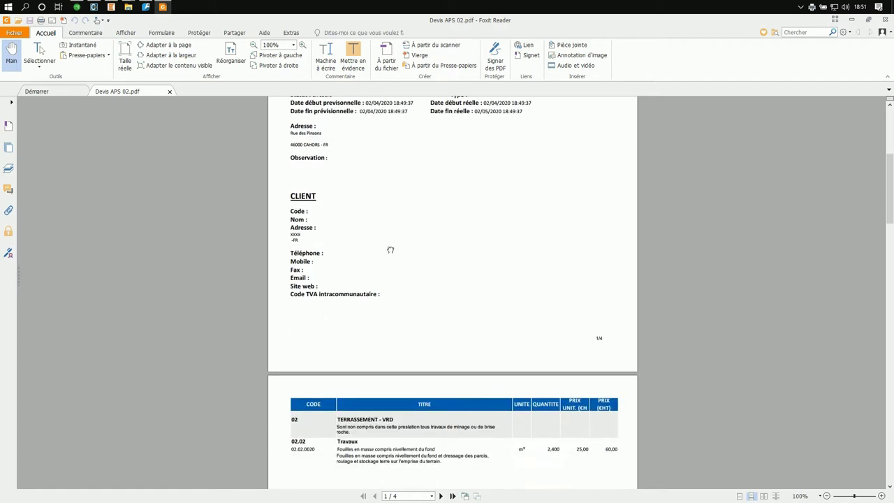
scroll(388, 252, down, 2)
drag(444, 385, 434, 304)
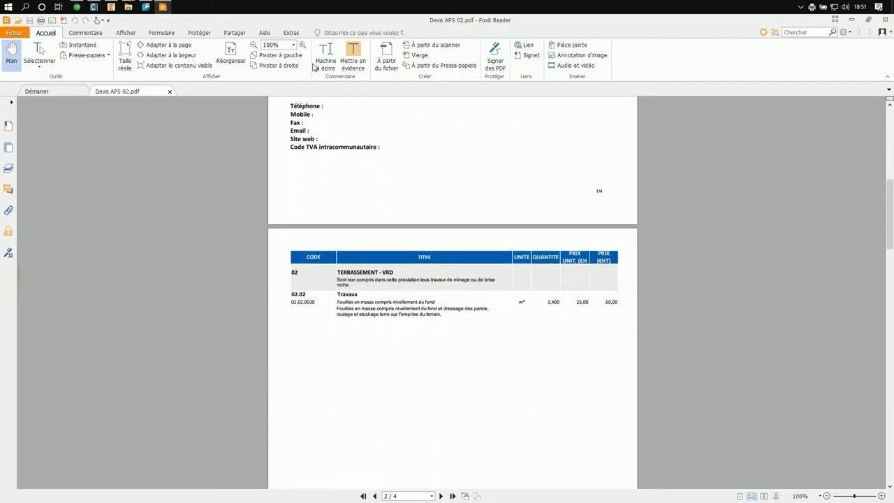
click(302, 45)
scroll(426, 374, down, 3)
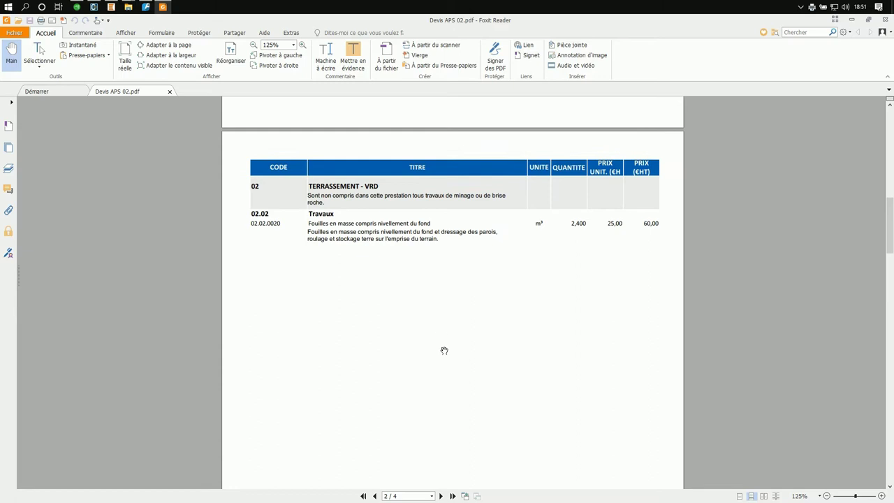
scroll(450, 372, down, 10)
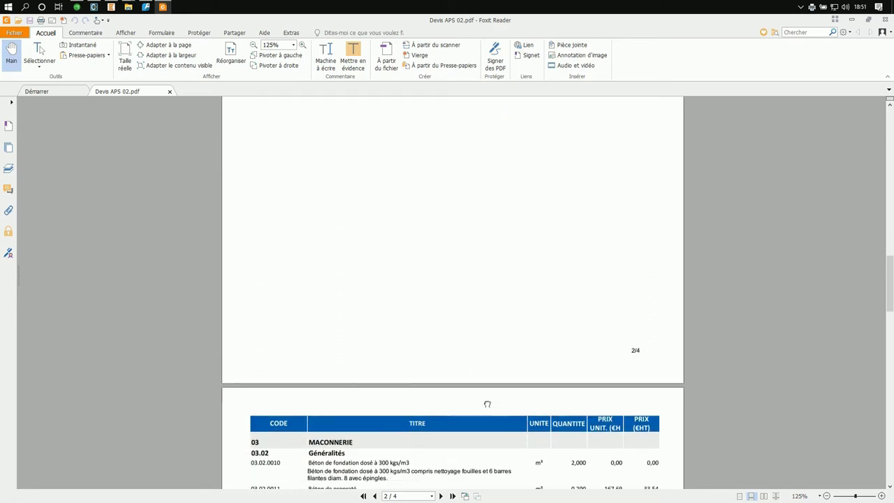
scroll(481, 361, down, 6)
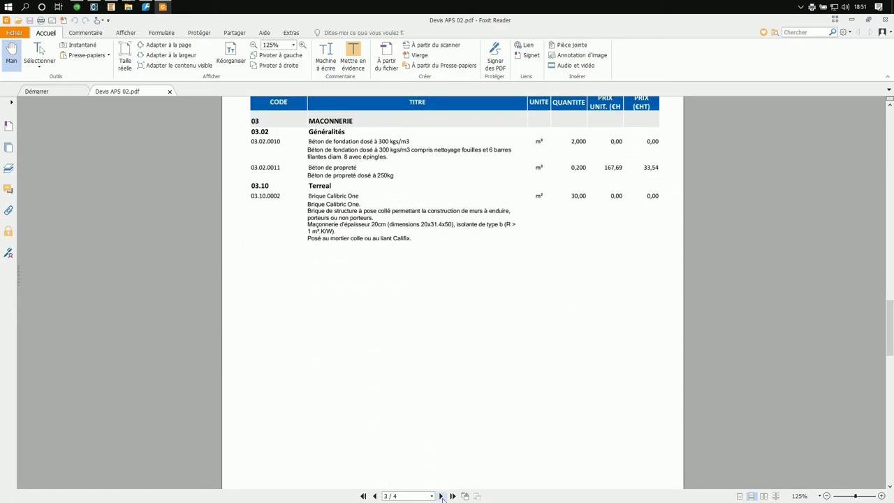
click(440, 495)
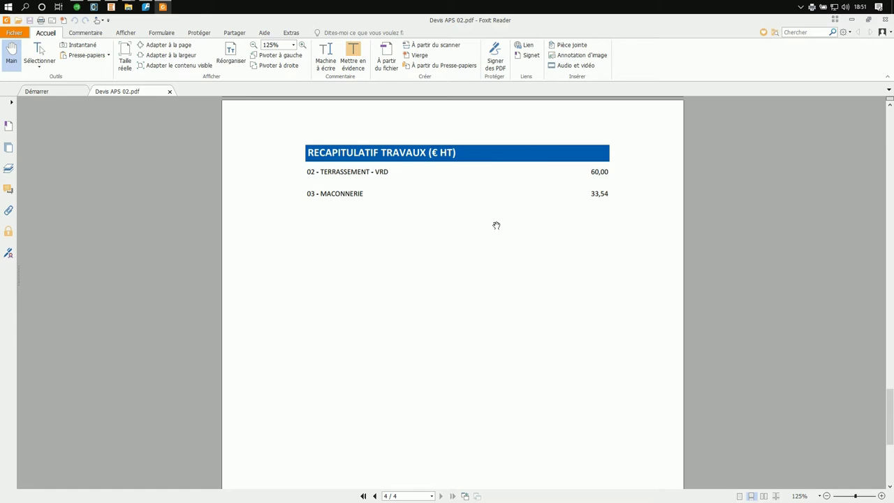
Step: Close the quote PDF and the quote document, and return to the ground-floor plan with no pending wall command
click(884, 20)
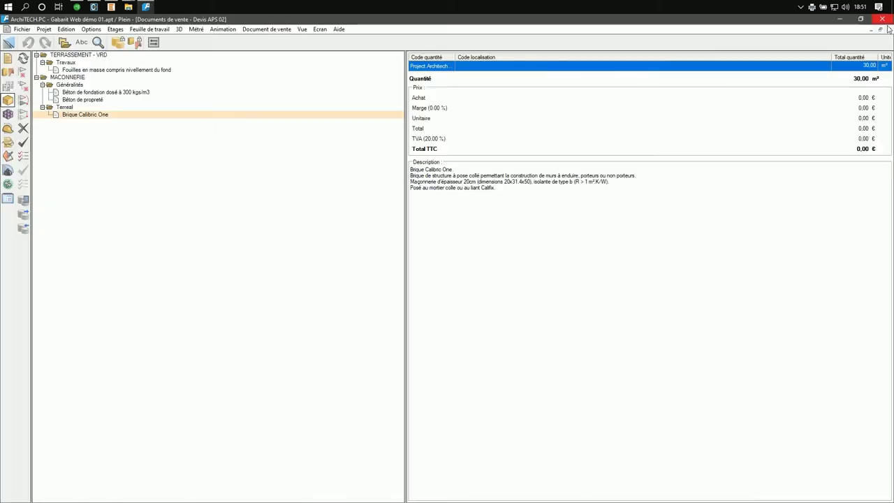
click(890, 29)
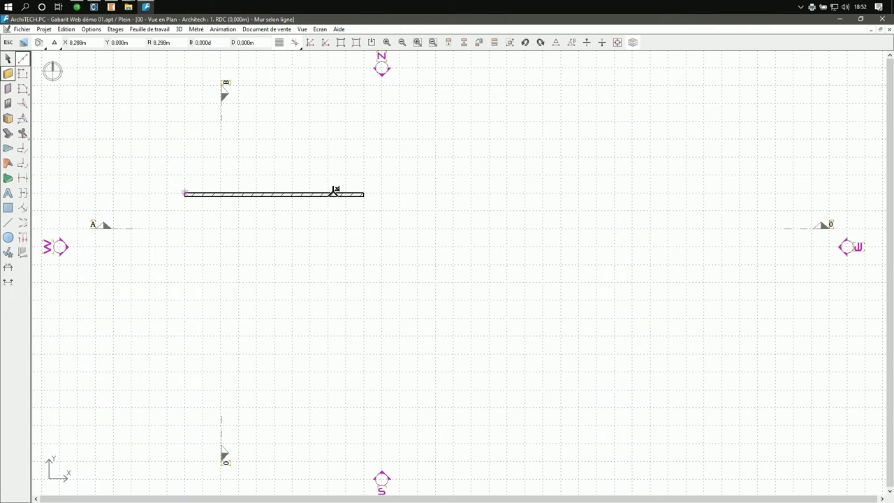
key(Escape)
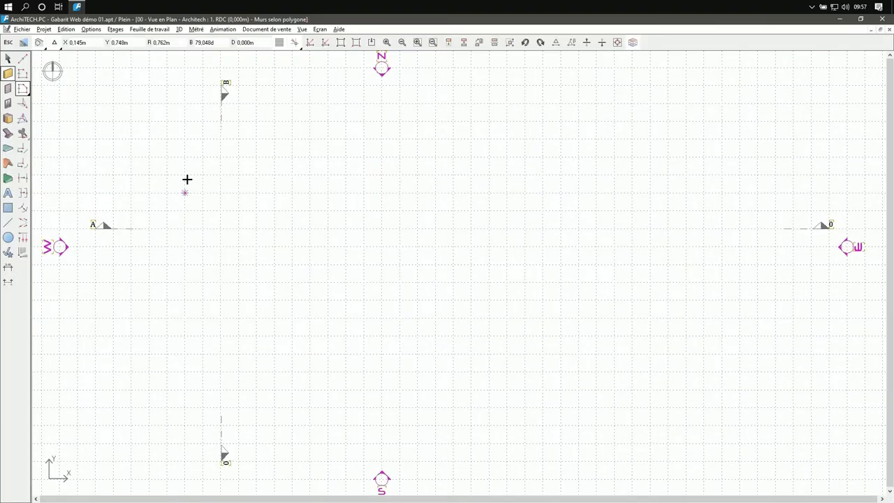
Step: Set the polygon walls to the Calibric One de 200+120 standard from the "02 - Calibric One de 20cm" folder under "00 - Réservation de 17cm"
double_click(23, 89)
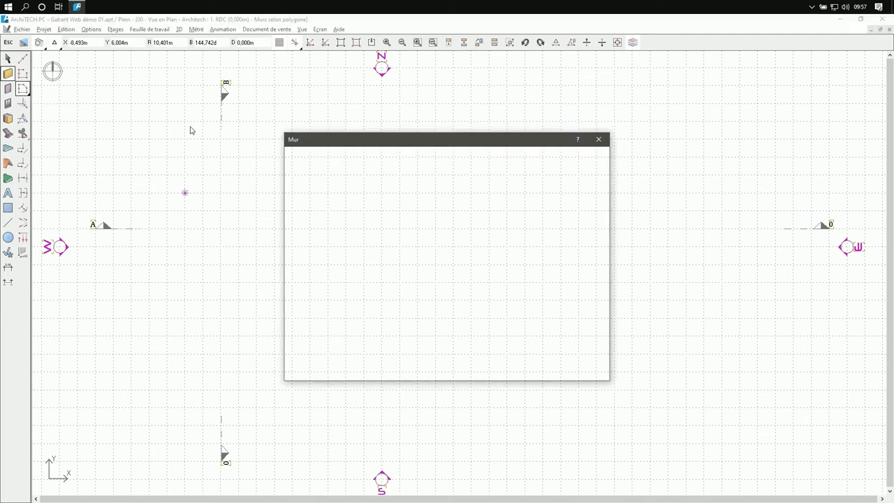
double_click(330, 184)
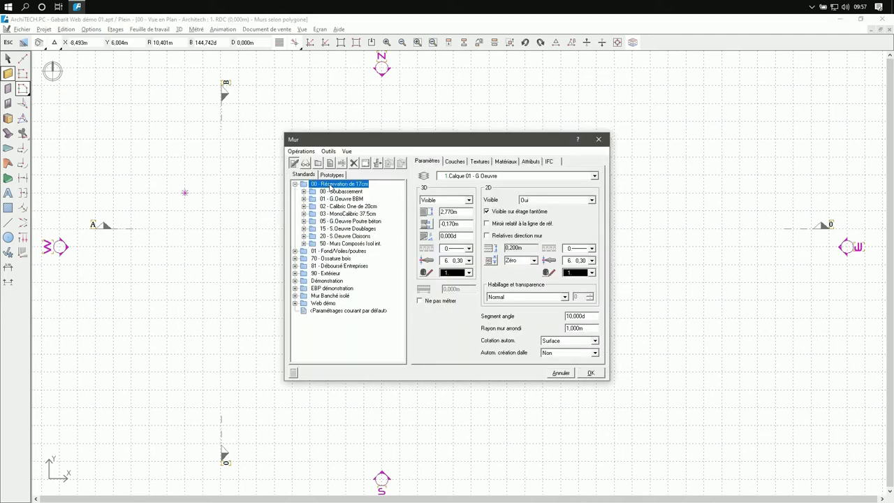
double_click(345, 207)
click(349, 222)
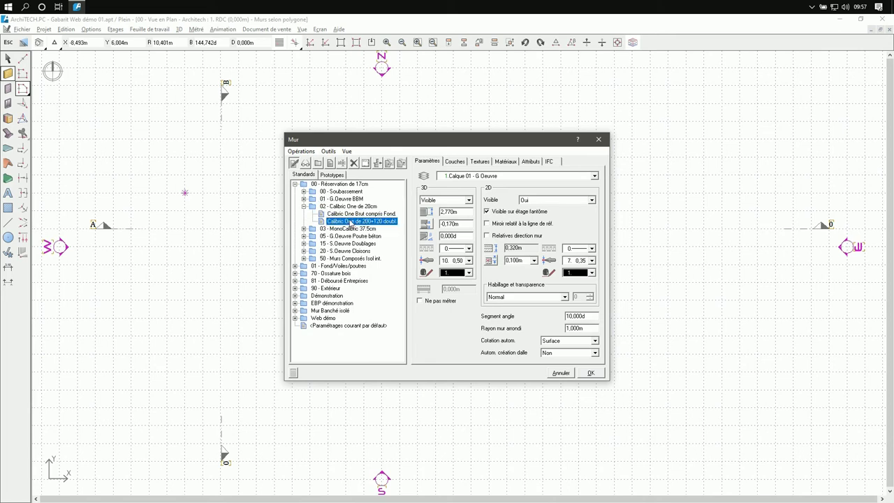
click(590, 372)
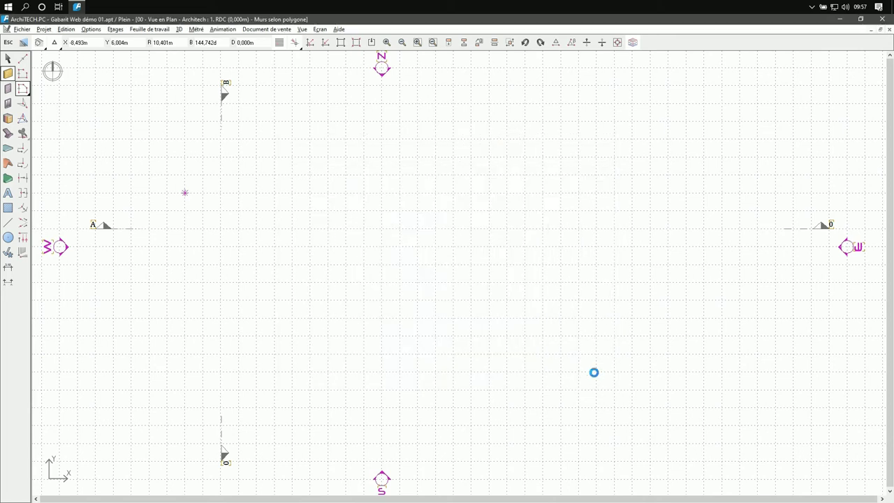
Step: Draw an L-shaped closed wall outline from the origin, with an 11.9 m east side, a 7.6 m south side and a 4.6 m return
click(185, 192)
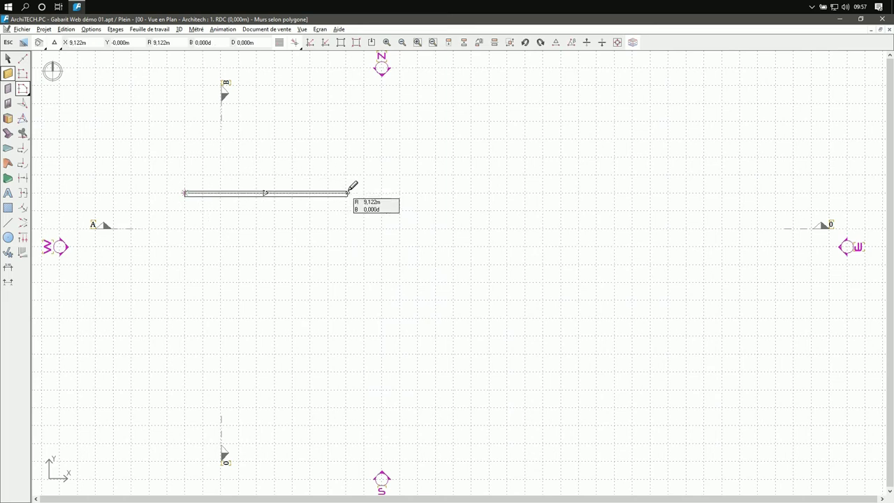
click(437, 193)
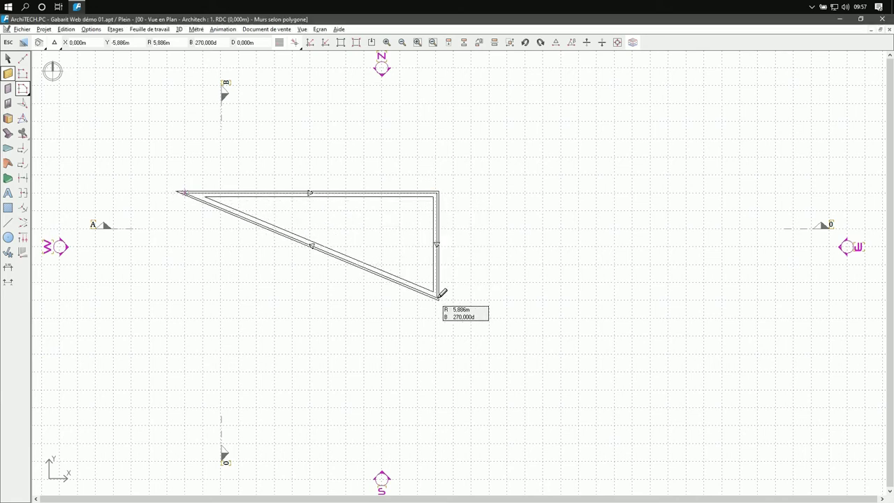
text(11.9)
key(Return)
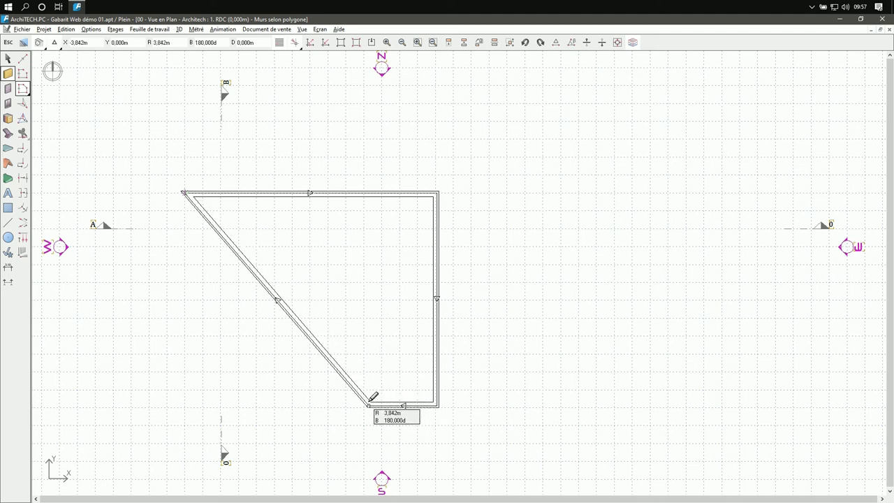
text(7.6)
key(Return)
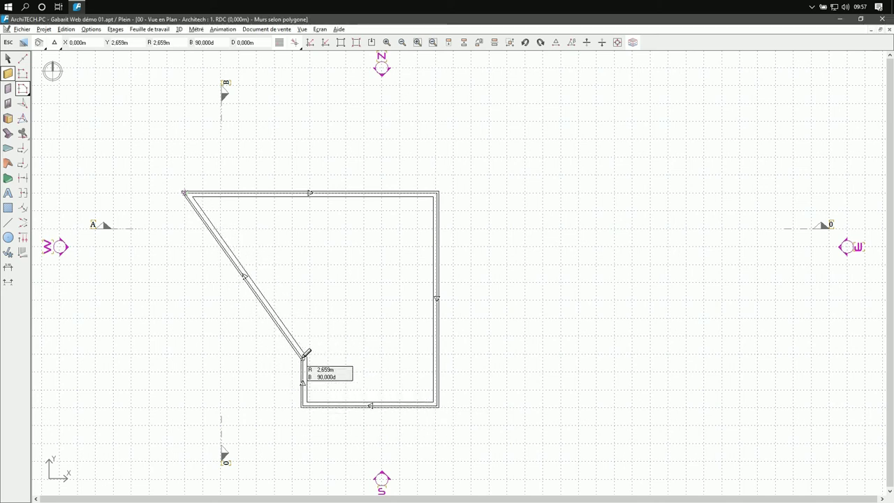
text(4.6)
key(Return)
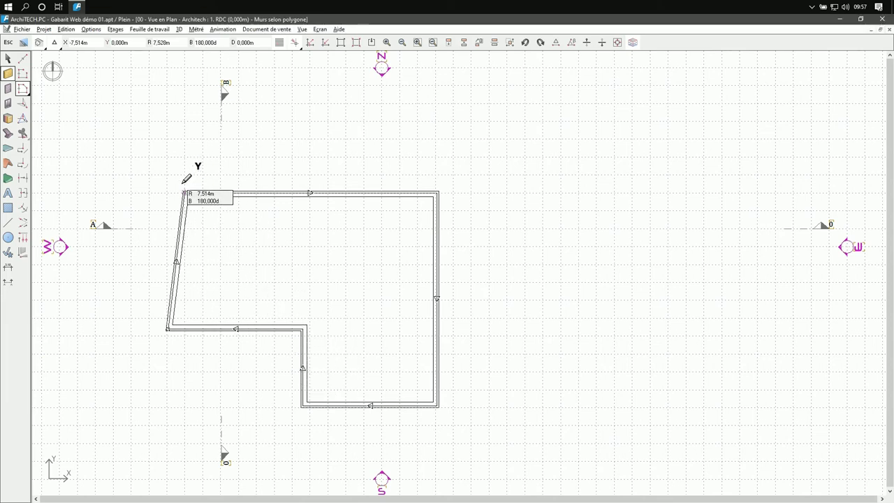
click(189, 187)
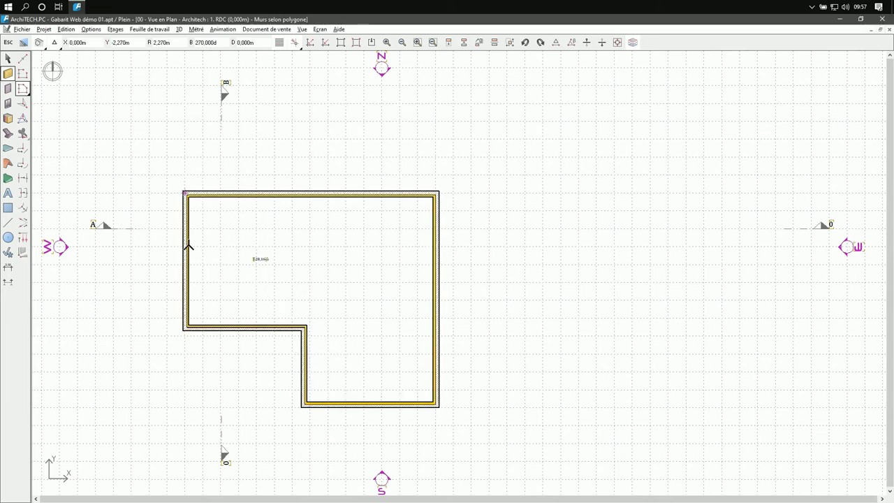
Step: Go down one storey to the Plancher rez de chaussée level, with the wall outline centred in view
middle_drag(351, 265, 317, 200)
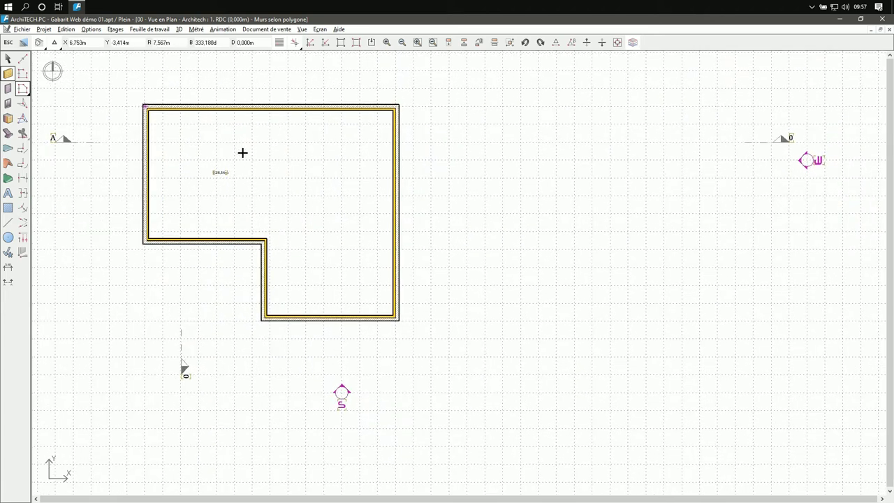
scroll(138, 102, up, 1)
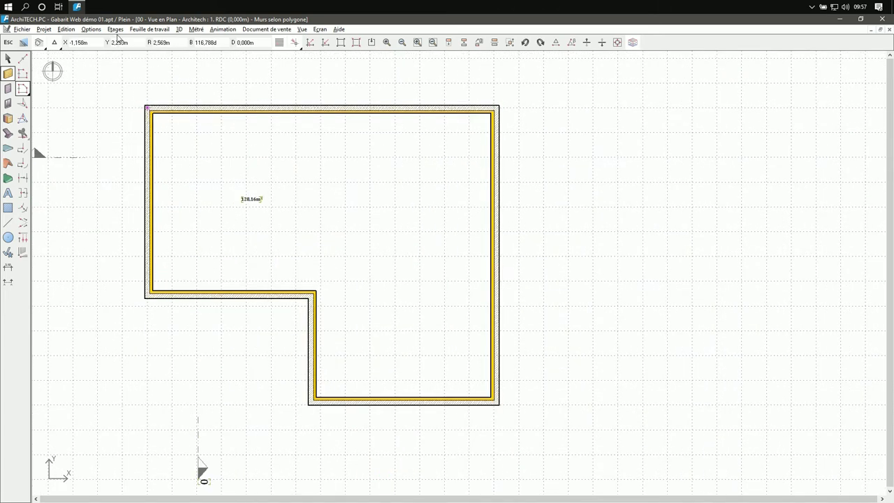
click(115, 29)
click(124, 60)
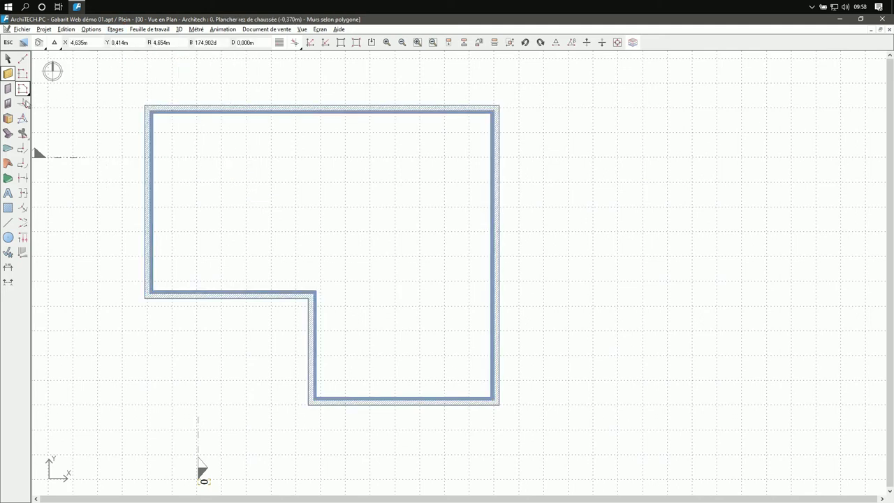
Step: Set the polygon walls to the "20 - BBM Planelle 06x20x60" standard with automatic slab creation on the interior side
double_click(23, 89)
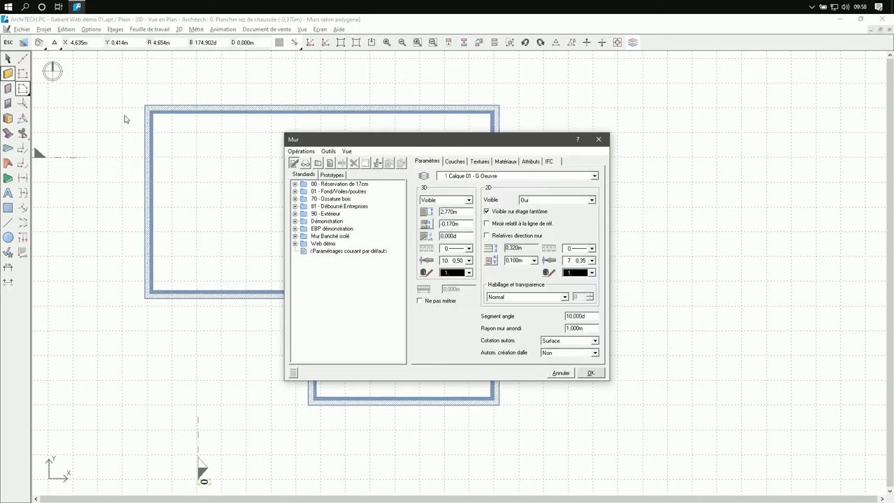
double_click(328, 185)
double_click(335, 200)
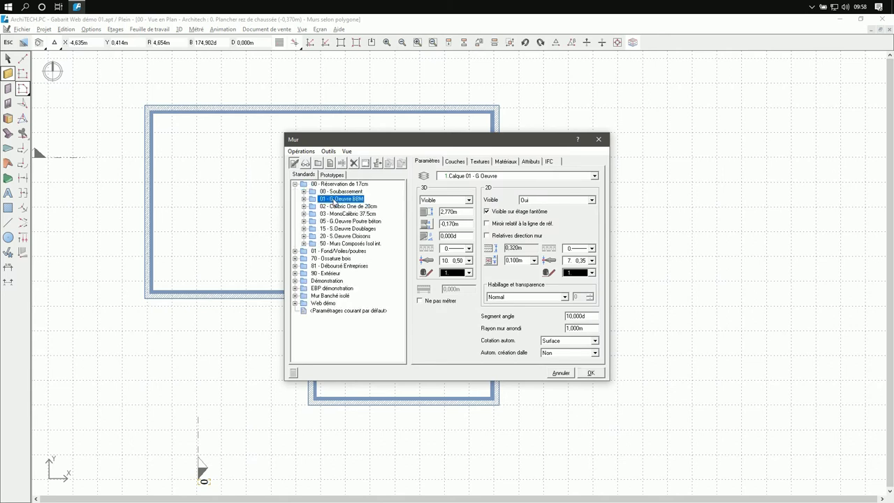
click(356, 259)
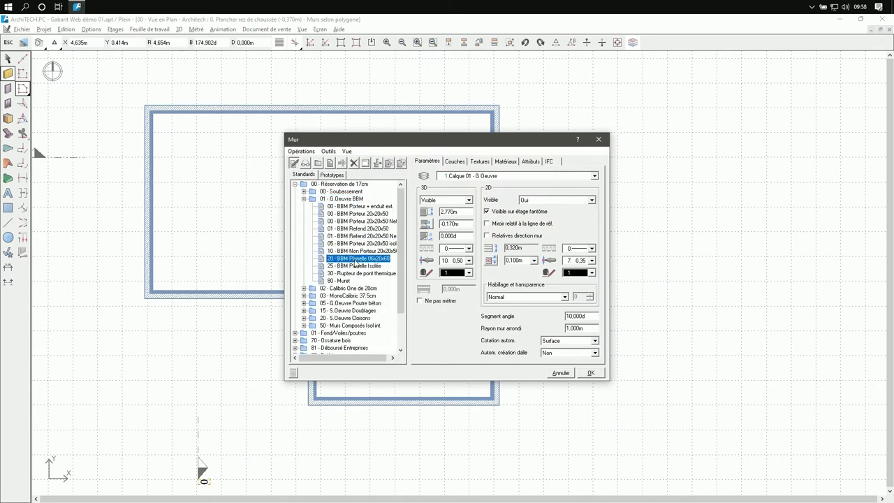
click(570, 355)
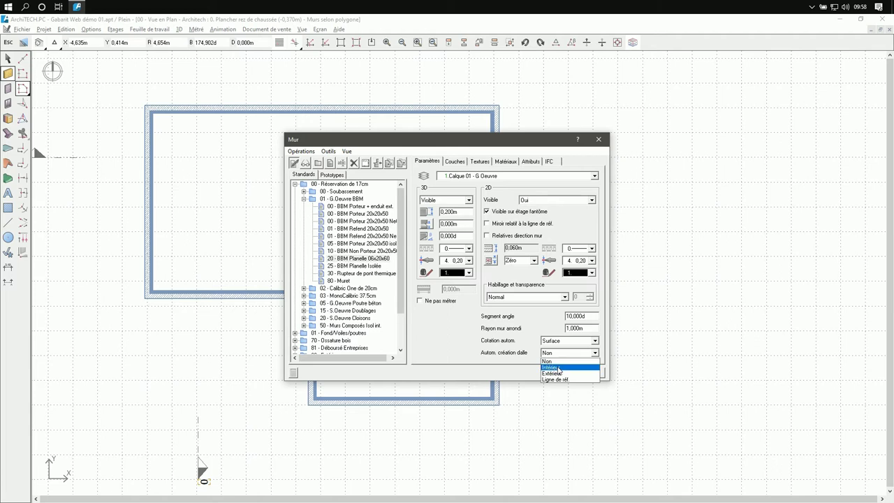
click(558, 367)
click(595, 373)
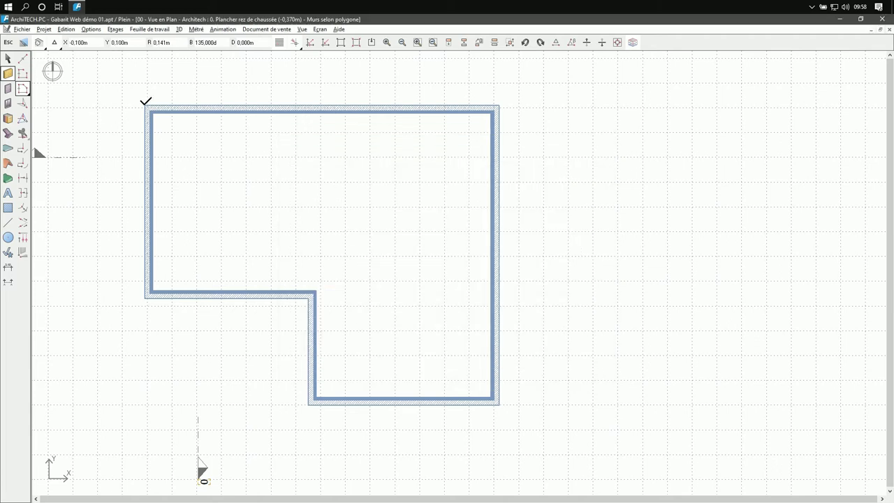
Step: Trace the planelle walls and slab along the outer corners of the L-shaped wall outline, closing the polygon
click(145, 106)
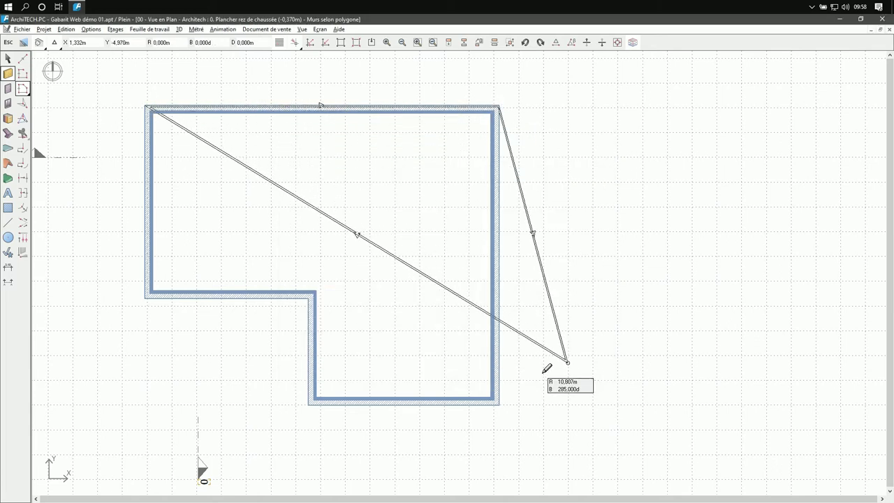
click(498, 403)
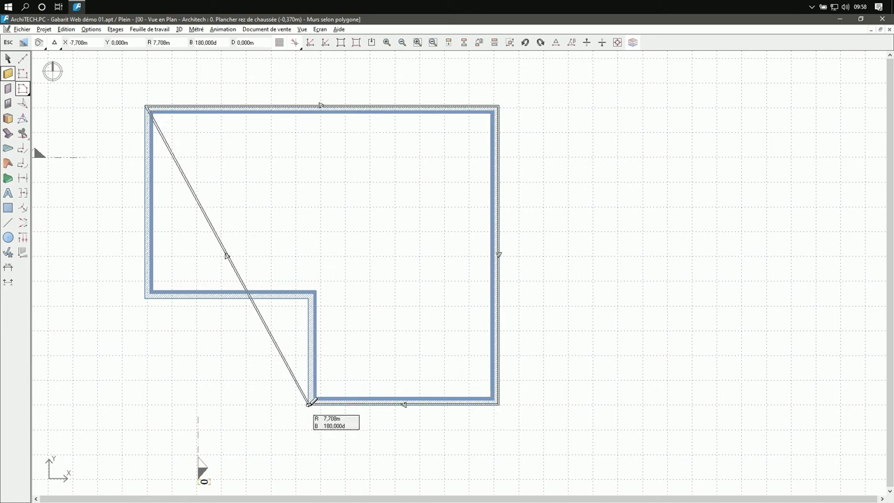
click(312, 402)
click(312, 293)
double_click(145, 297)
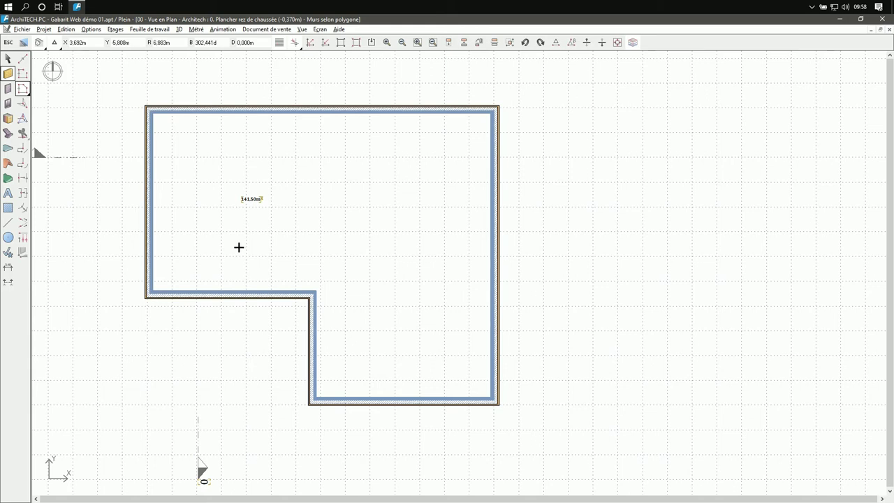
Step: Go up one storey to the RDC level and open a perspective view of the Architech model, orbited to look down into the walls
click(114, 29)
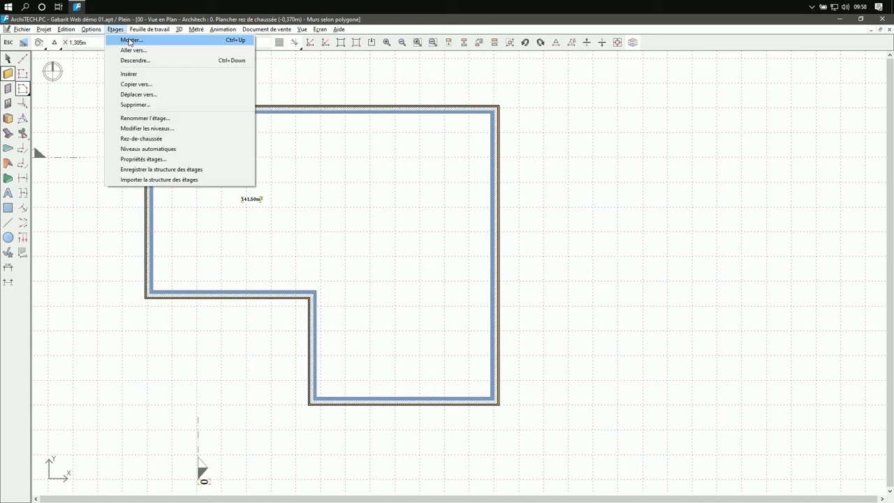
click(130, 40)
right_click(219, 141)
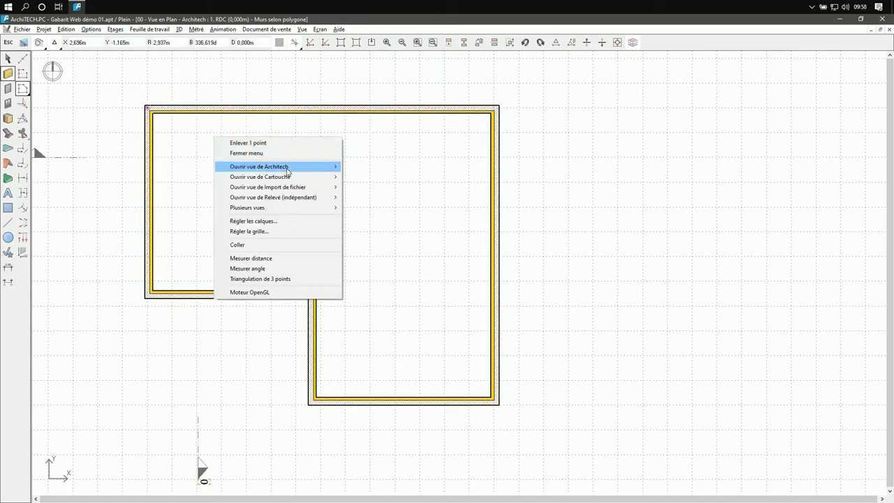
click(442, 177)
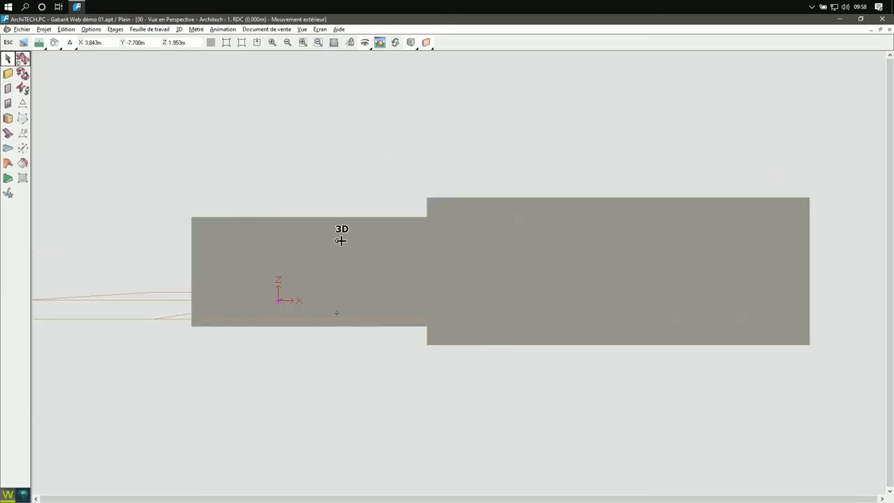
drag(345, 233, 354, 188)
Step: Arrange the plan and perspective views side by side as vertical tiles
click(319, 29)
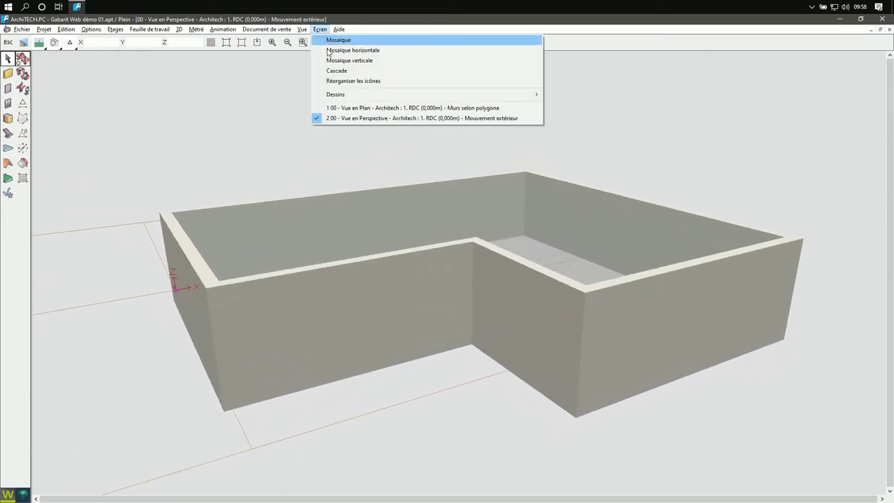
click(331, 59)
click(598, 62)
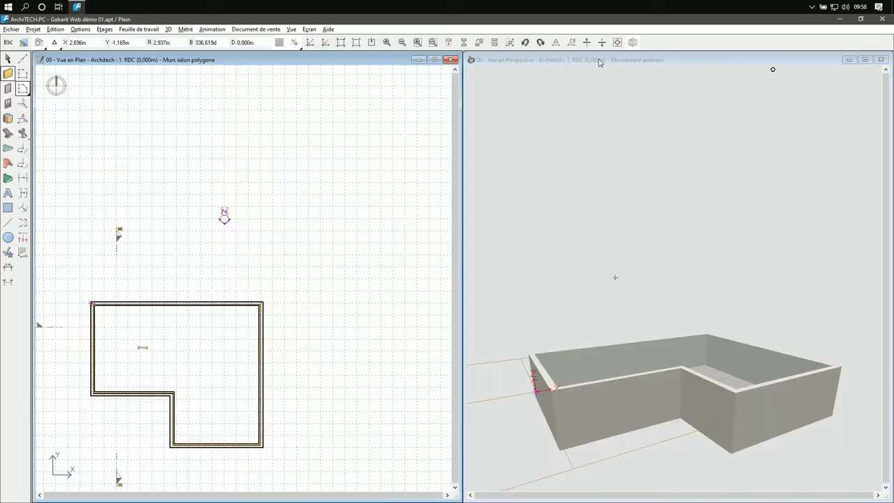
Step: Place Calibric One "Coulissante 200x215" sliding doors from "02 - Réservation de 15 cm" mid-span in the south wall and the short west-facing return
scroll(166, 458, up, 2)
scroll(166, 459, up, 1)
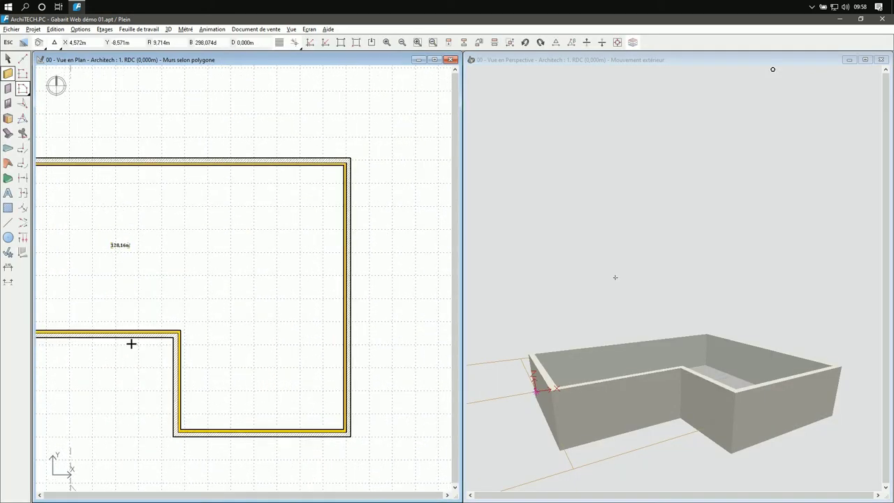
middle_drag(165, 284, 233, 220)
click(9, 89)
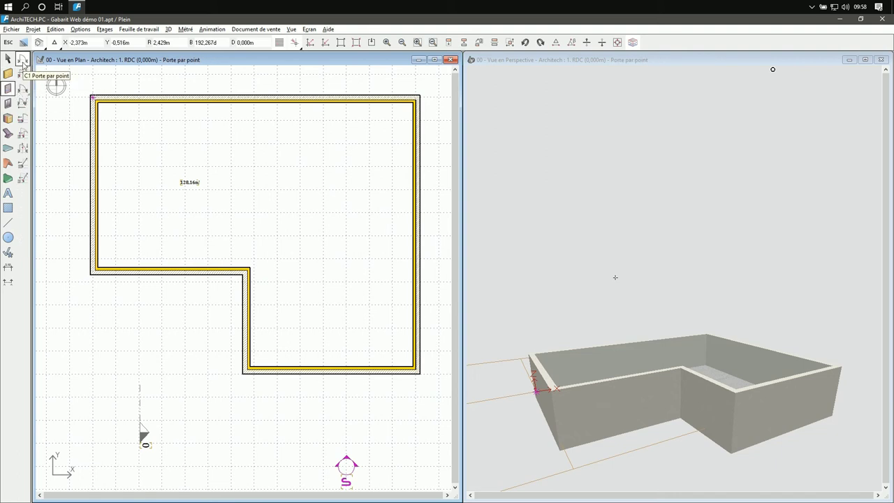
click(23, 60)
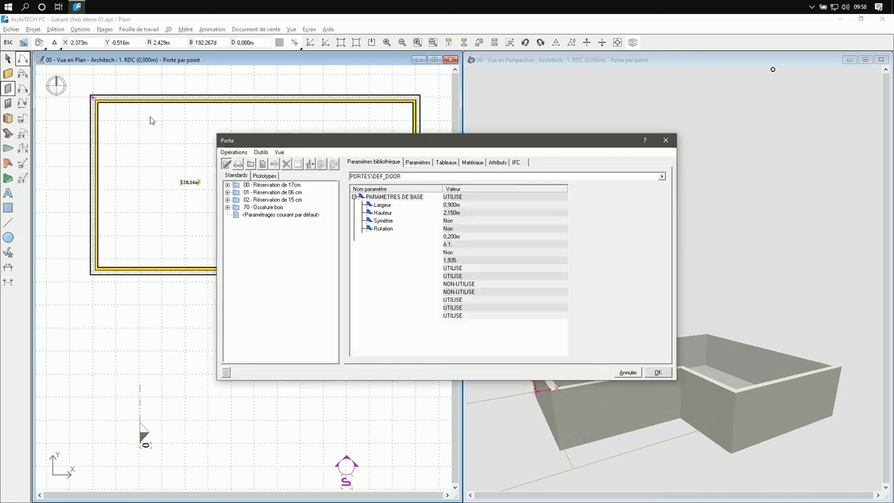
double_click(279, 200)
double_click(271, 208)
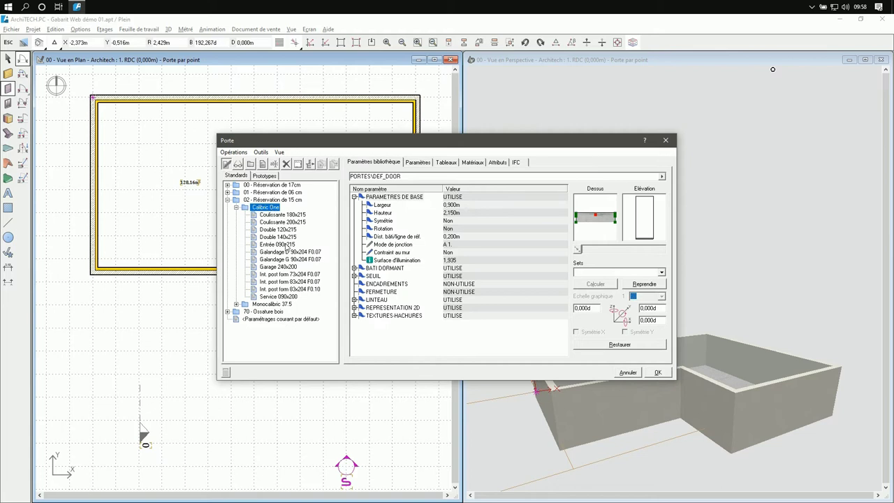
click(282, 222)
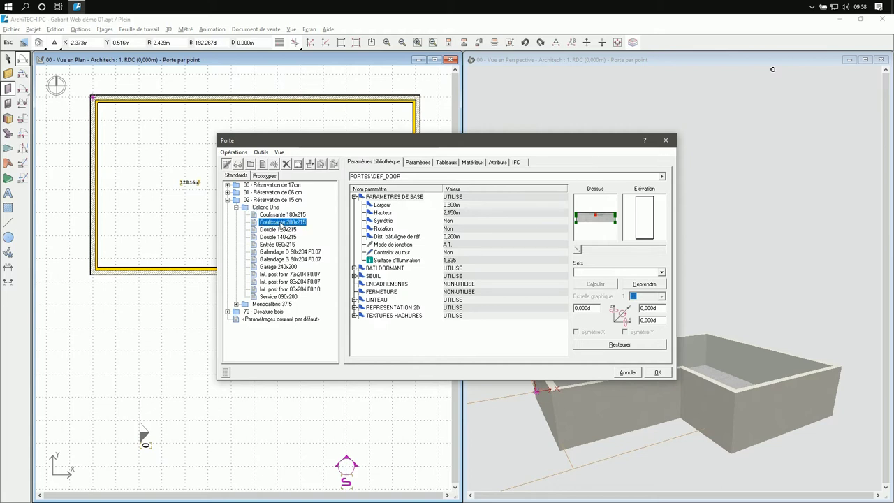
click(657, 374)
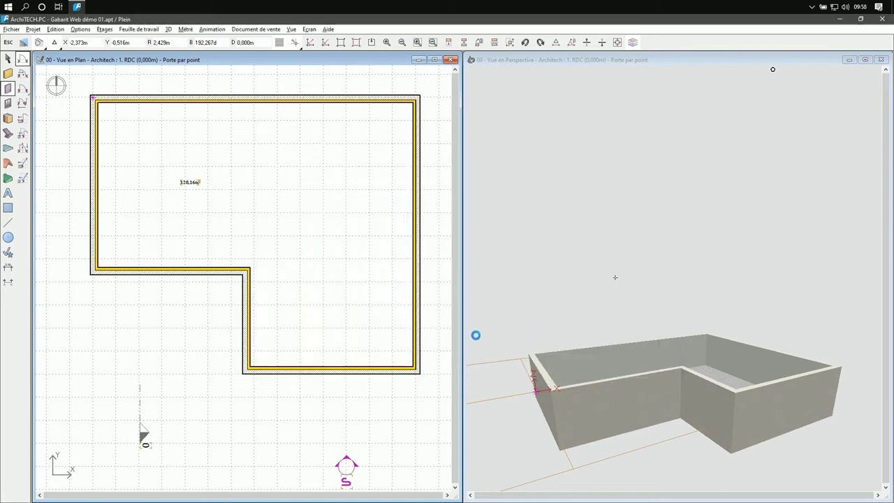
click(331, 373)
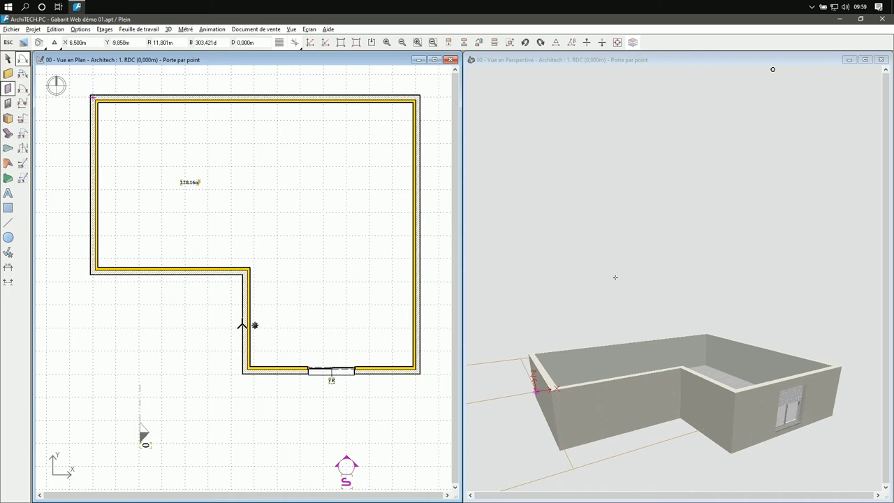
click(243, 325)
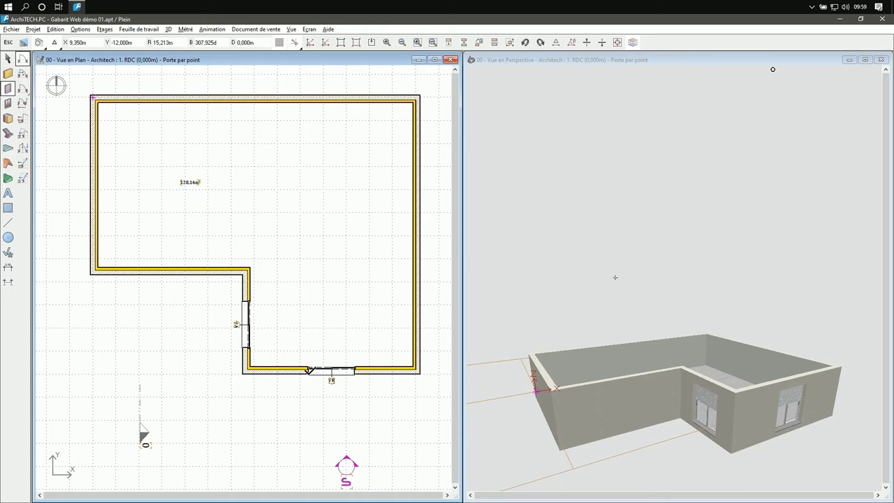
Step: Set the width of the south wall's sliding door to 2.56 m
double_click(309, 369)
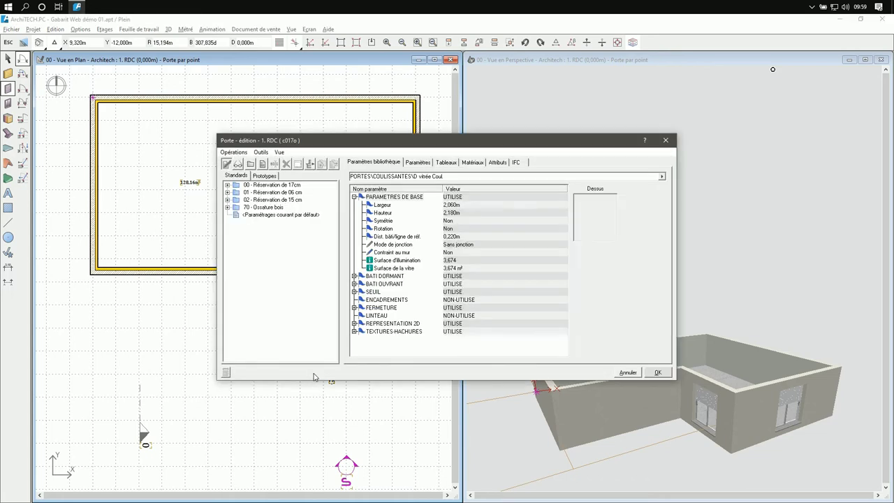
click(457, 204)
text(2,56)
key(Return)
click(659, 371)
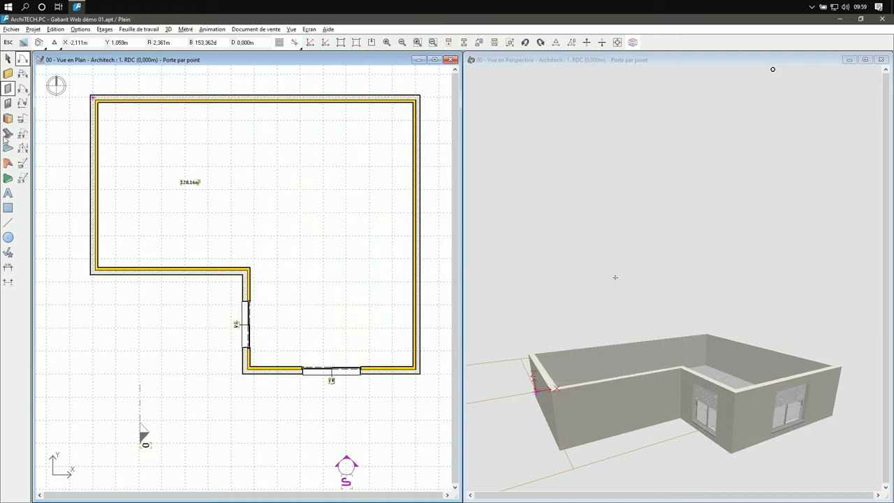
Step: Add multi-line building dimensions along the south and west sides of the house
click(8, 266)
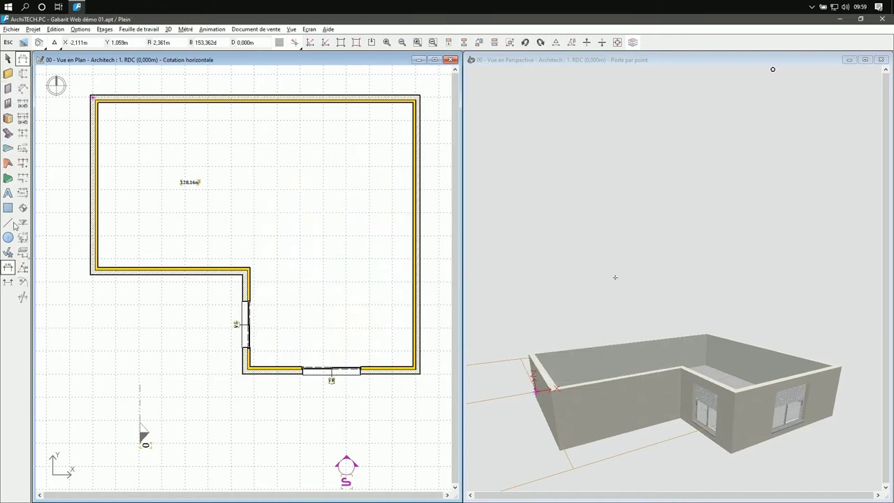
click(23, 118)
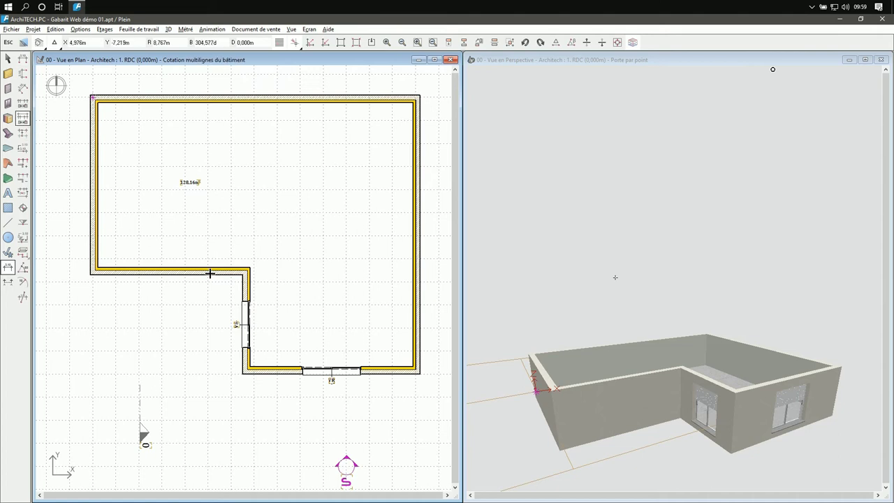
click(211, 394)
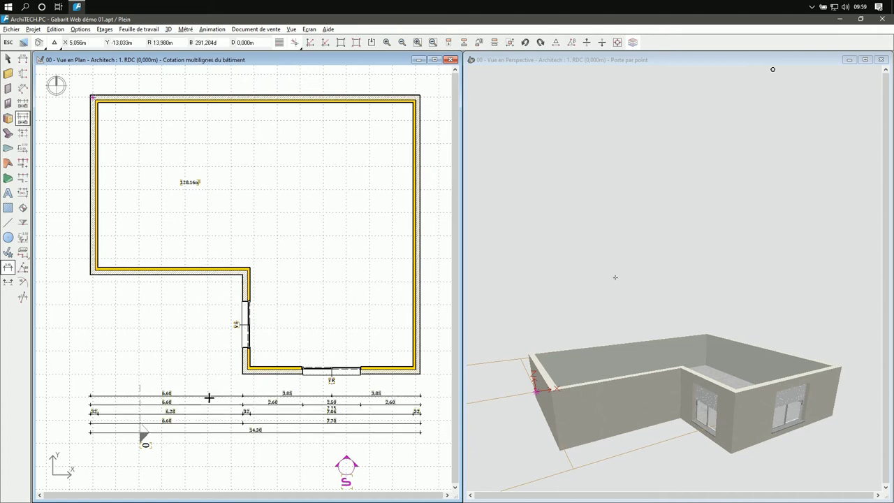
click(71, 316)
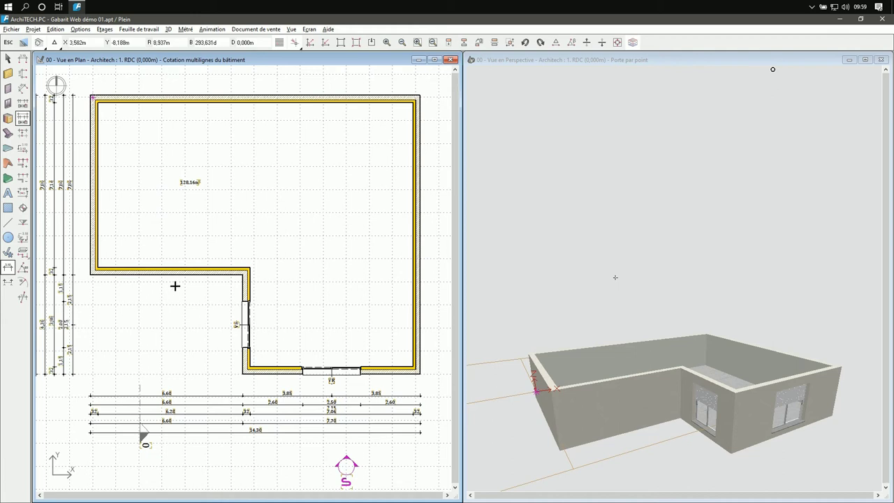
Step: Create the sales document "DQE APS 04" from the Architech model and fully expand its tree of work items
click(32, 29)
mouse_move(42, 41)
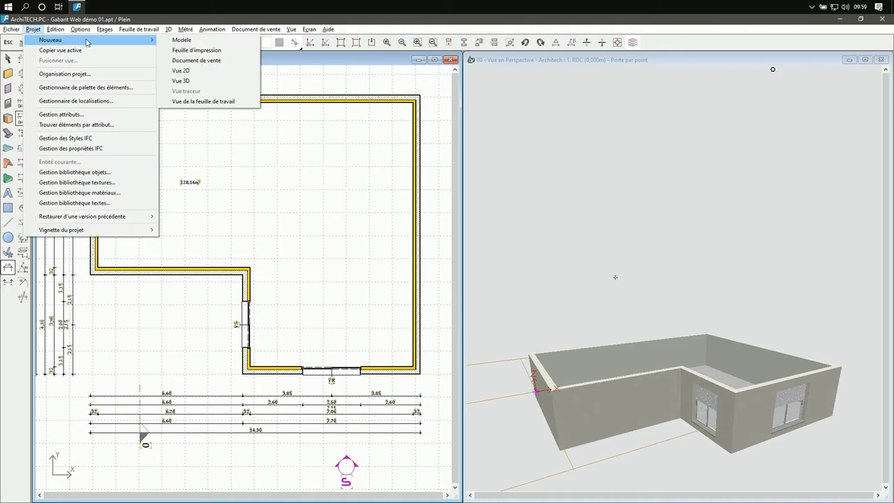
click(200, 60)
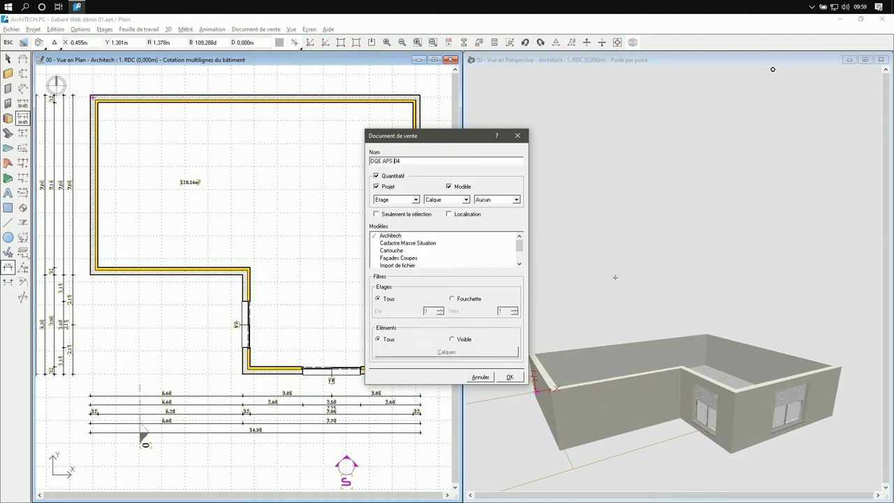
click(510, 378)
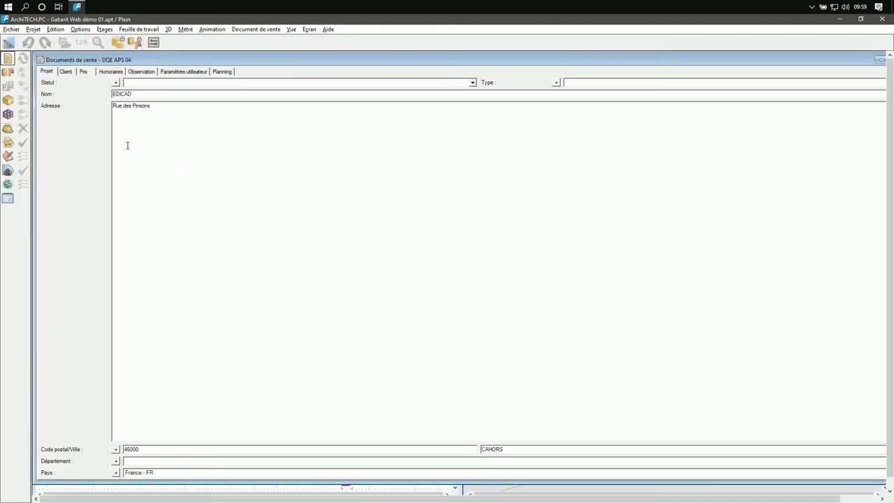
click(8, 102)
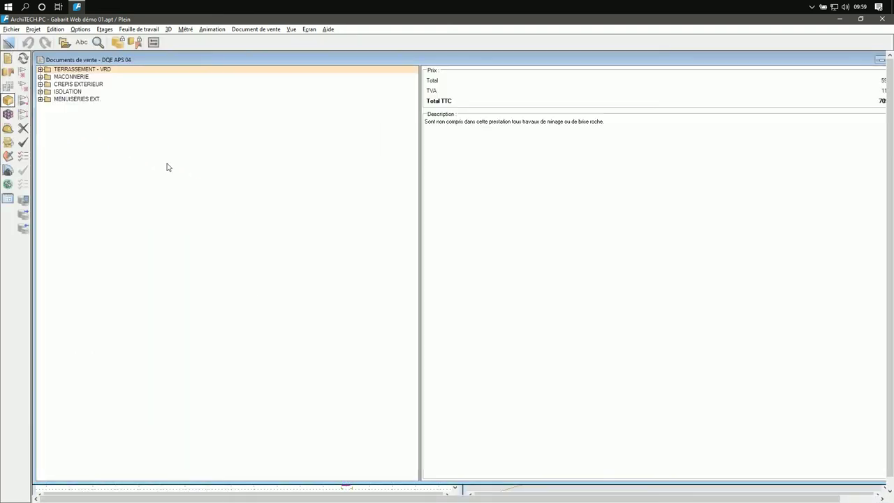
click(64, 42)
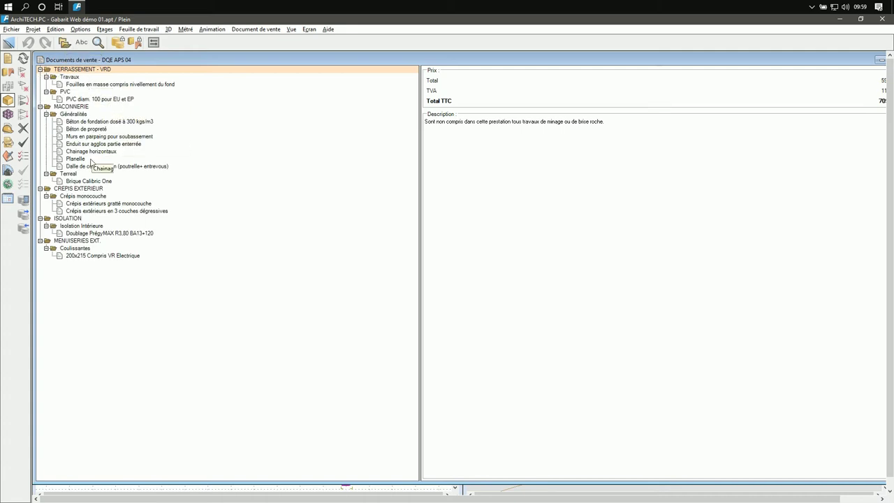
Step: Print the sales document to the Foxit Reader PDF Printer with the DQE.styledoc style, saving it as "DQE 04"
click(12, 29)
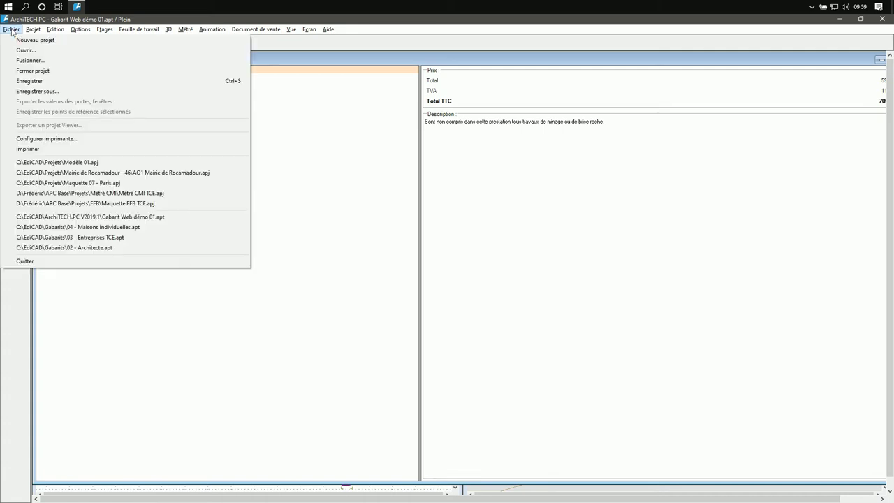
click(58, 149)
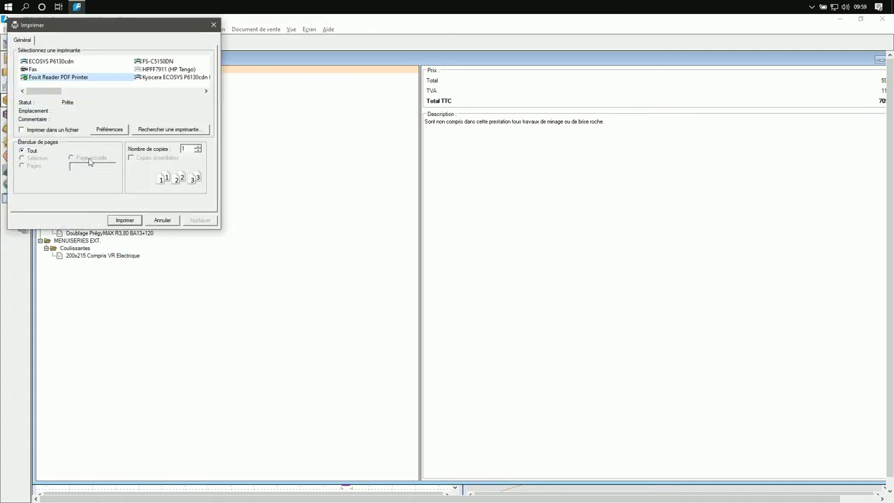
click(125, 220)
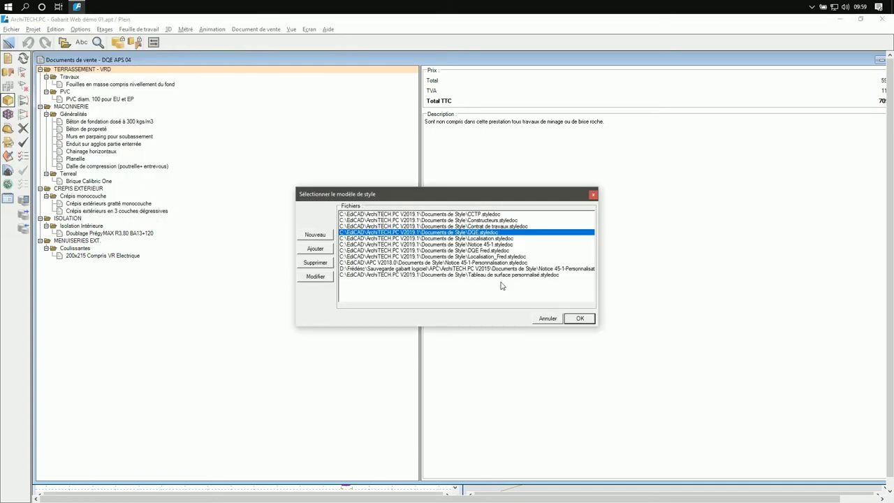
click(581, 319)
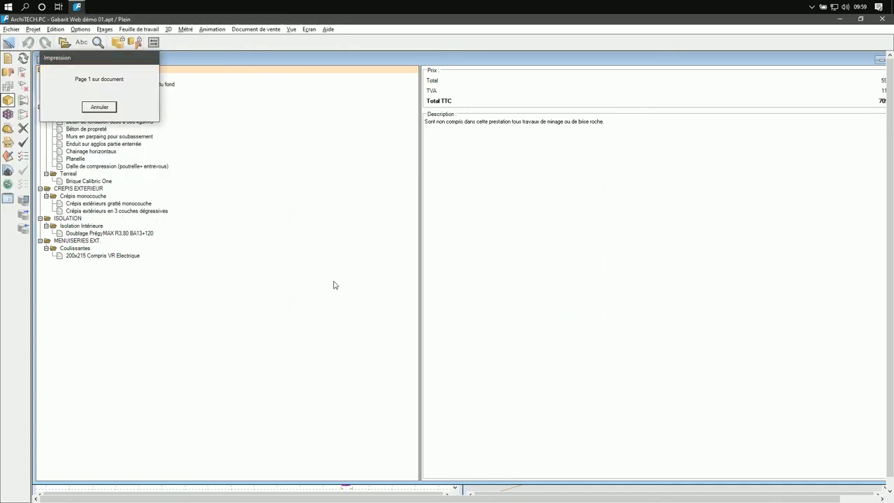
text(DQE 04)
click(363, 250)
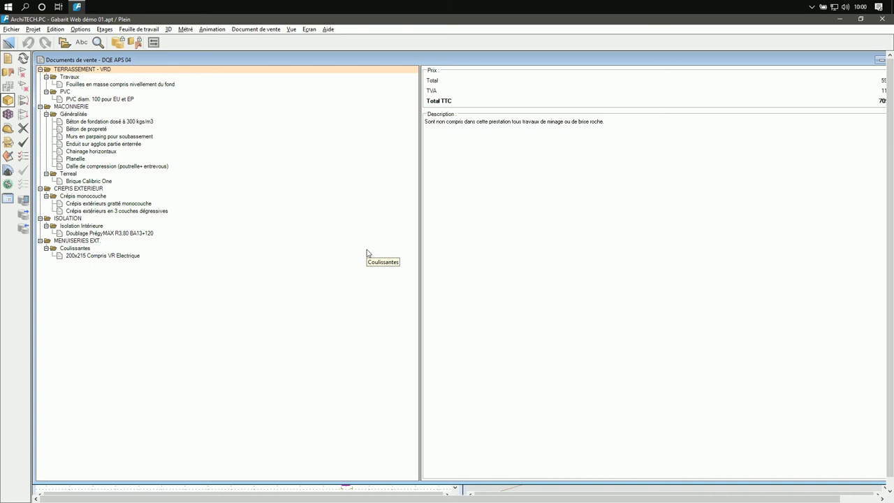
Step: Examine the work items, quantities and prices on pages 2 to 4 of DQE 04.pdf in Foxit Reader
scroll(417, 361, down, 10)
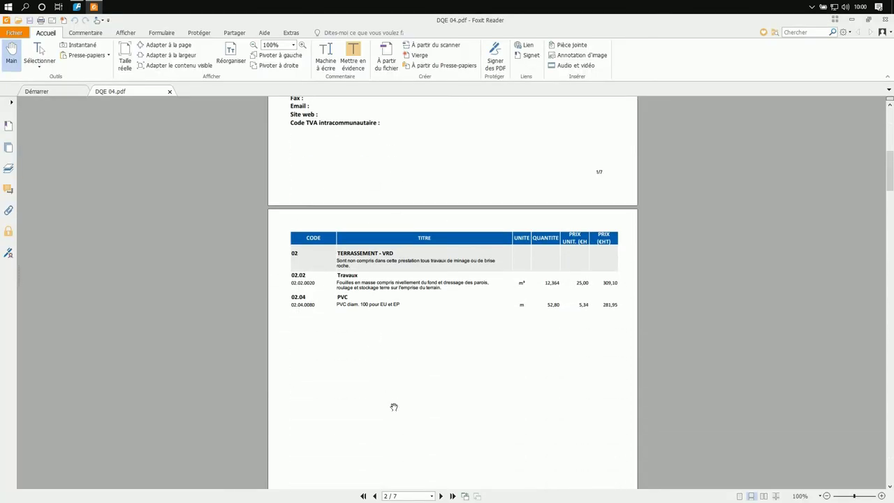
click(442, 496)
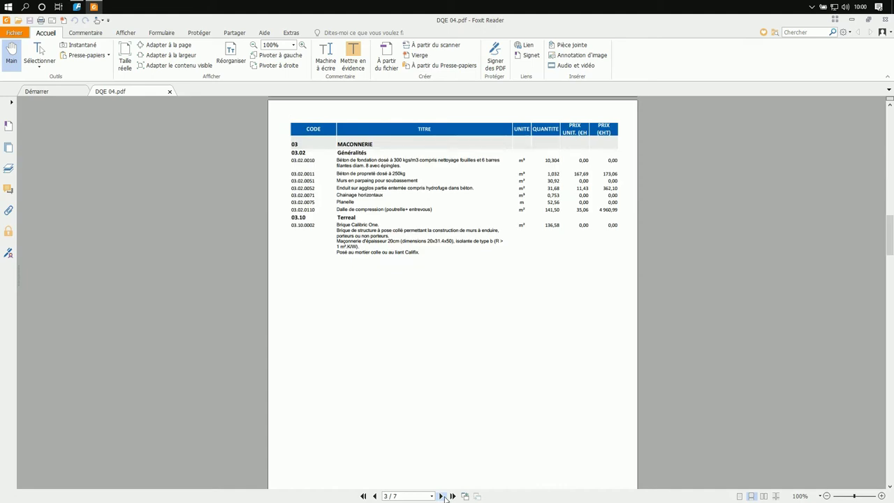
click(442, 496)
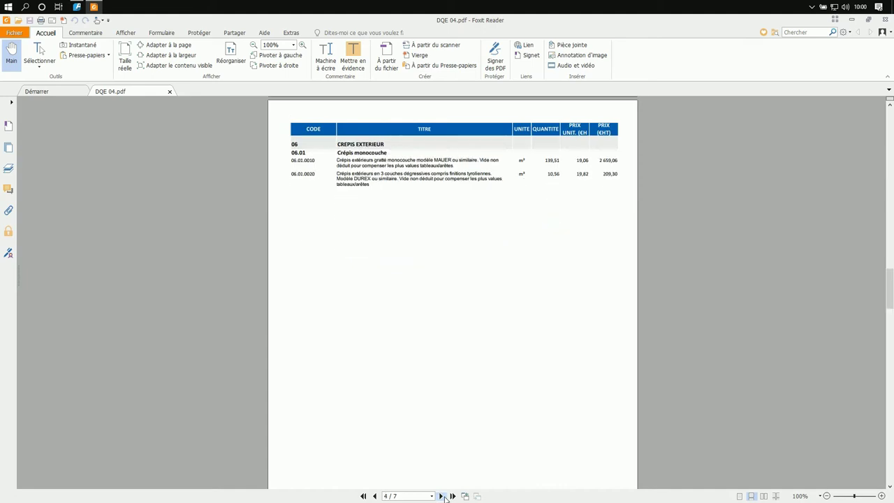
Step: Review the remaining pages of DQE 04.pdf up to the works summary on page 7 and return to ArchiTECH.PC
click(442, 496)
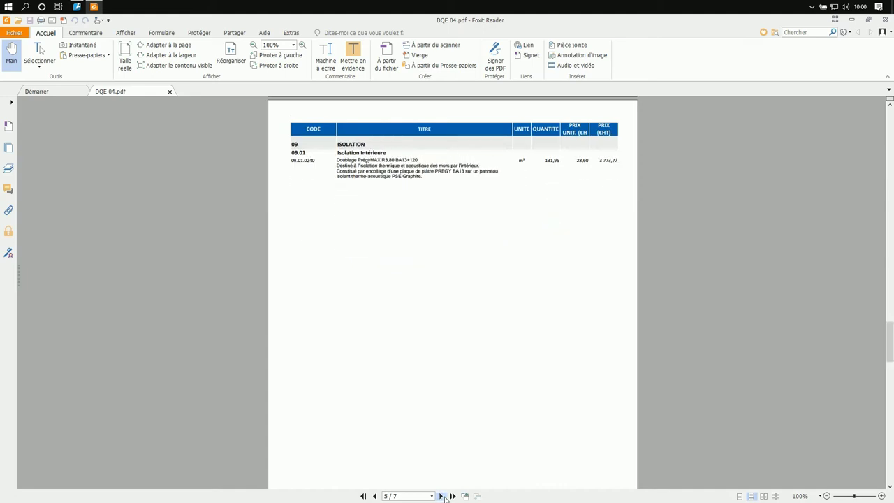
click(442, 495)
click(442, 495)
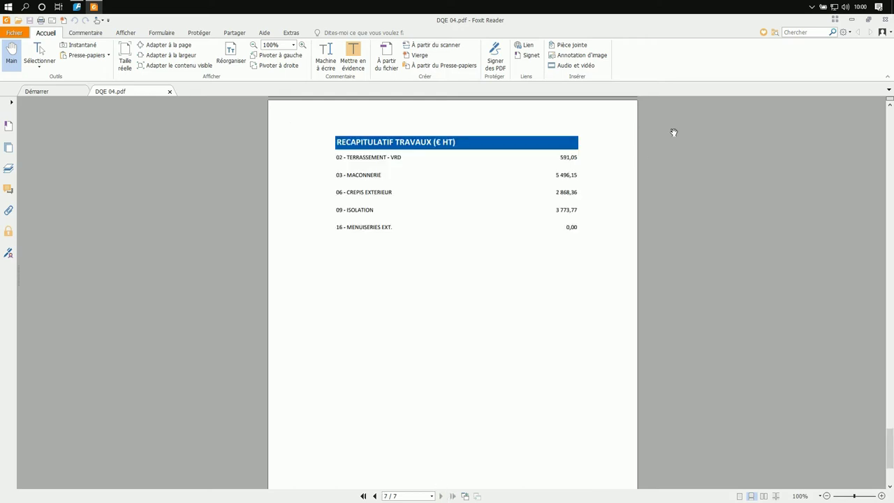
click(851, 20)
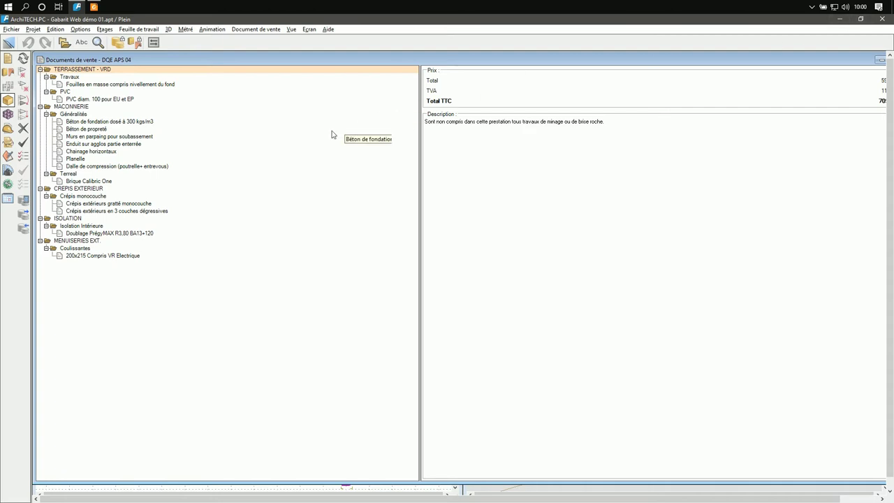
Step: Mark the Doublage PrégyMAX R3,80 BA13+120 item as Non compris in its Notice 45-1 settings and enter its weighting percentage
click(85, 235)
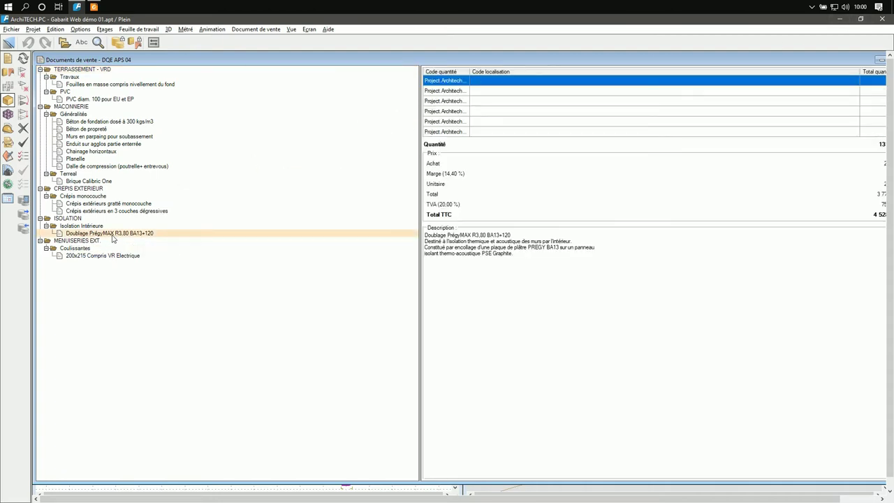
right_click(113, 238)
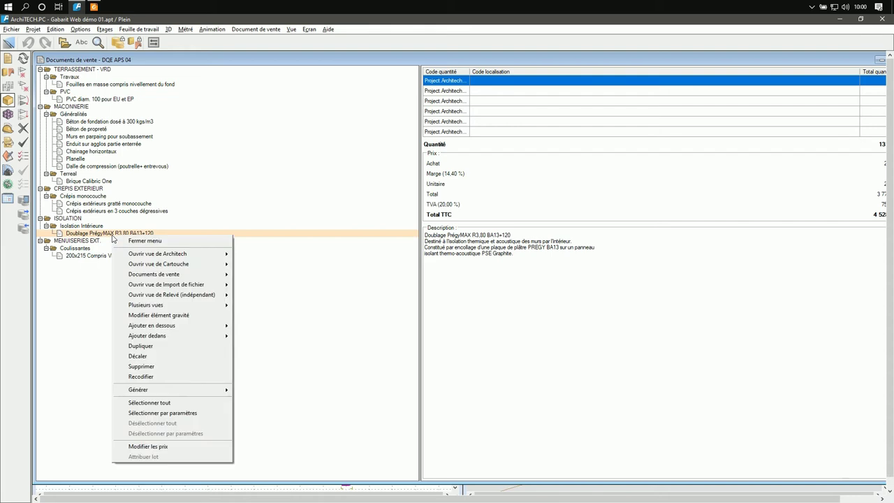
click(166, 314)
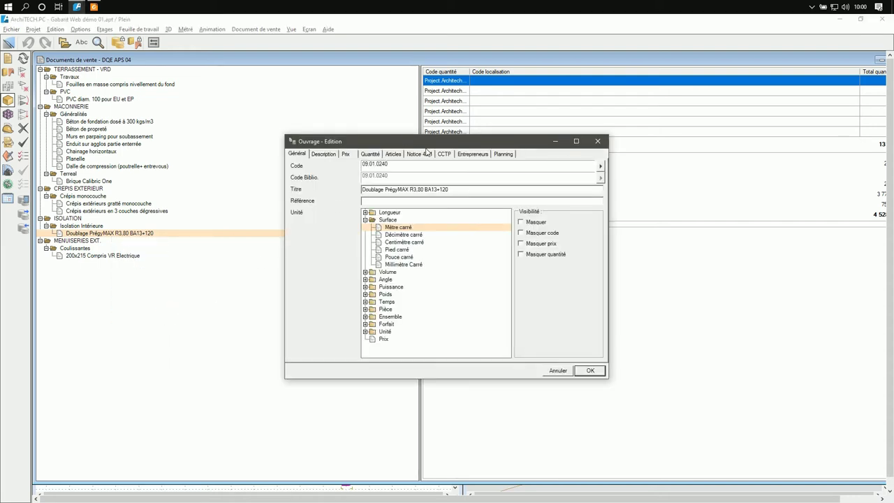
click(427, 153)
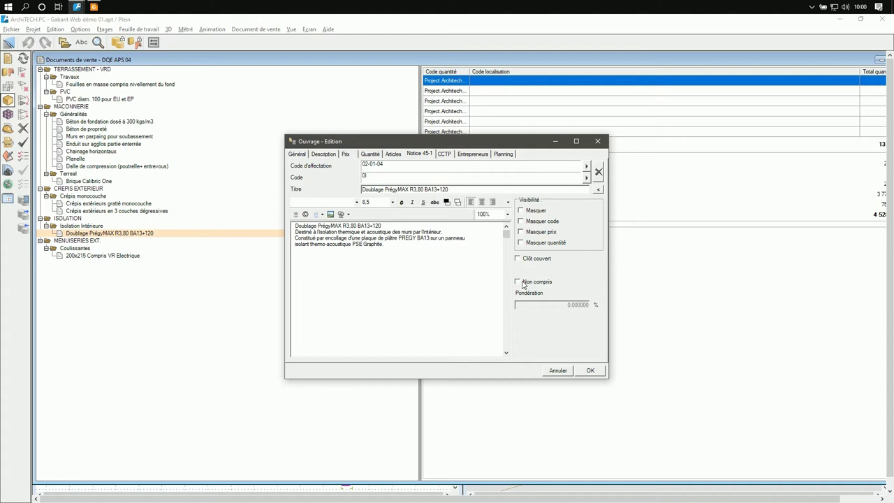
click(523, 283)
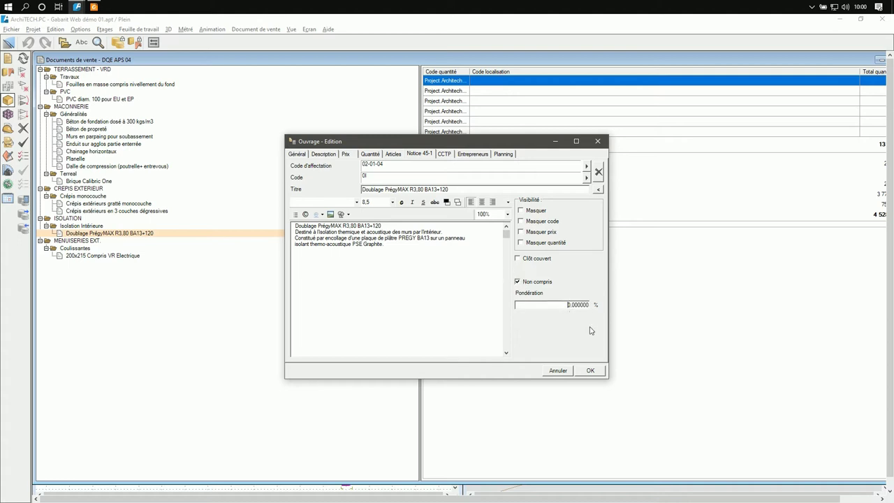
text(1)
click(590, 370)
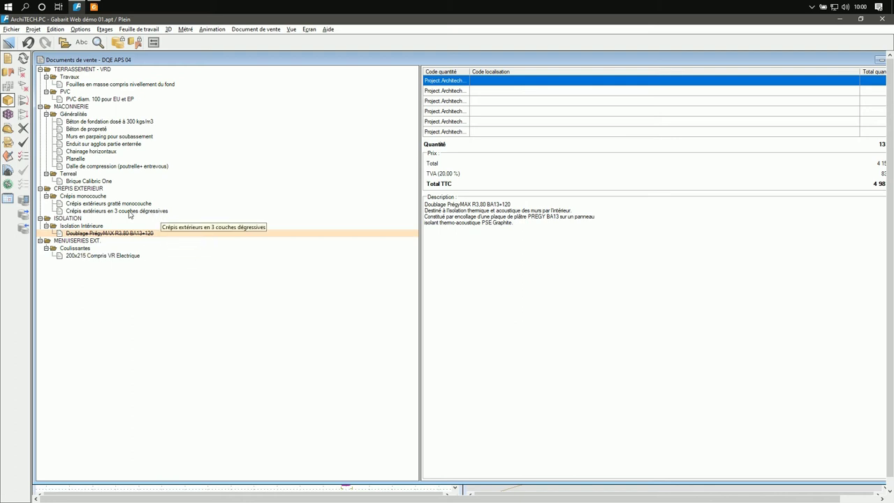
Step: Print the sales document with the Notice 45-1.styledoc style to a PDF named Notice descriptive 451 on the desktop
click(11, 29)
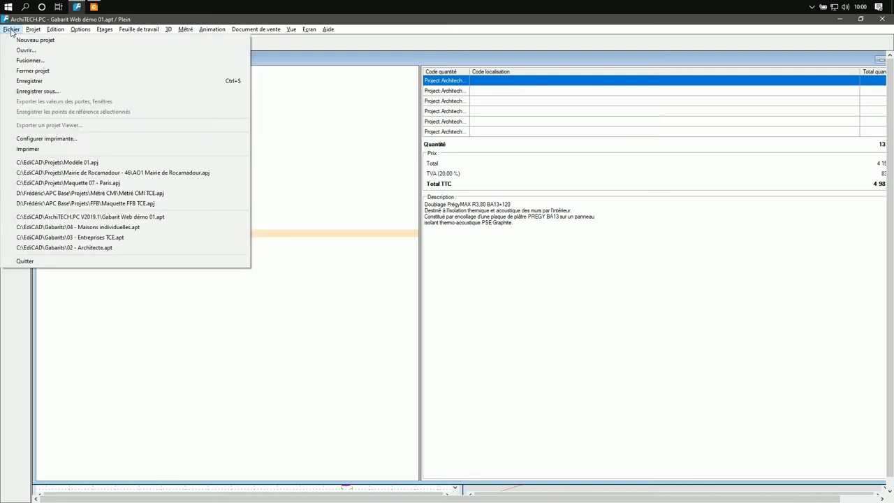
click(30, 149)
click(136, 221)
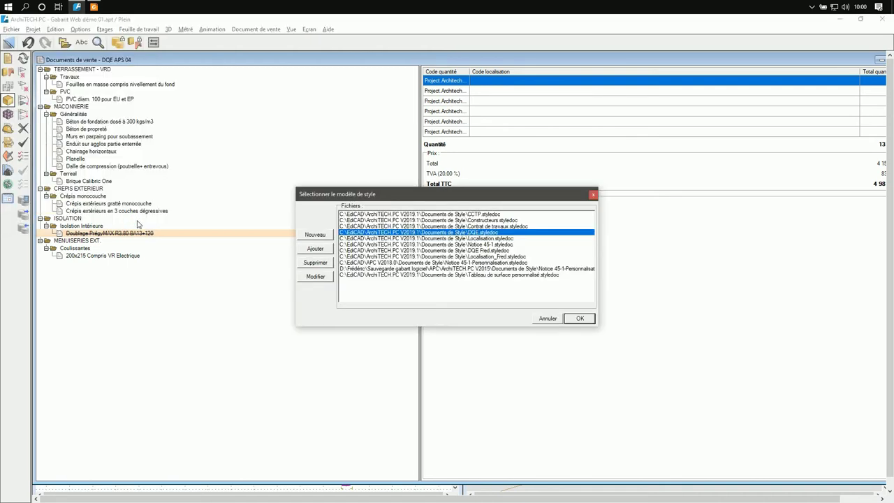
click(468, 244)
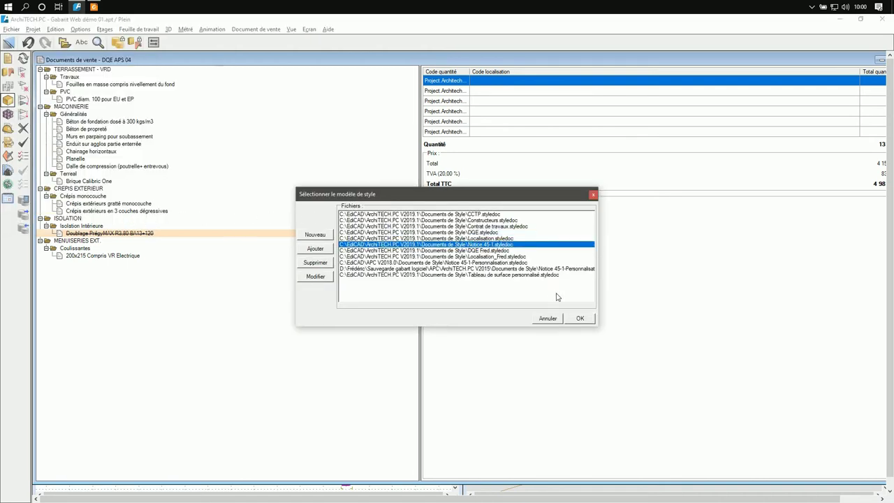
click(579, 319)
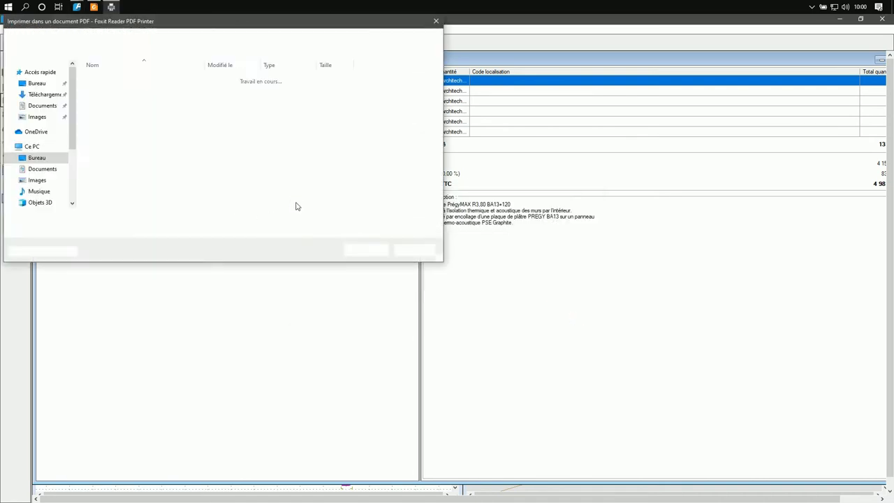
text(Notice descriptive 451)
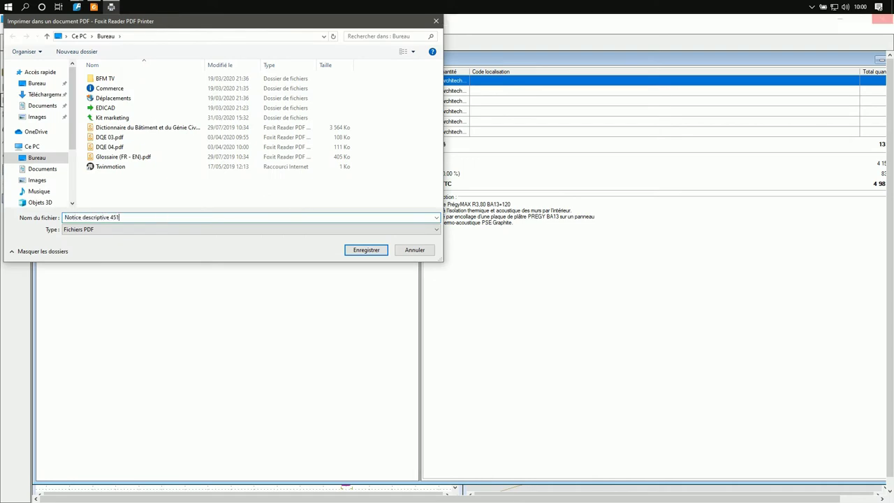
click(365, 250)
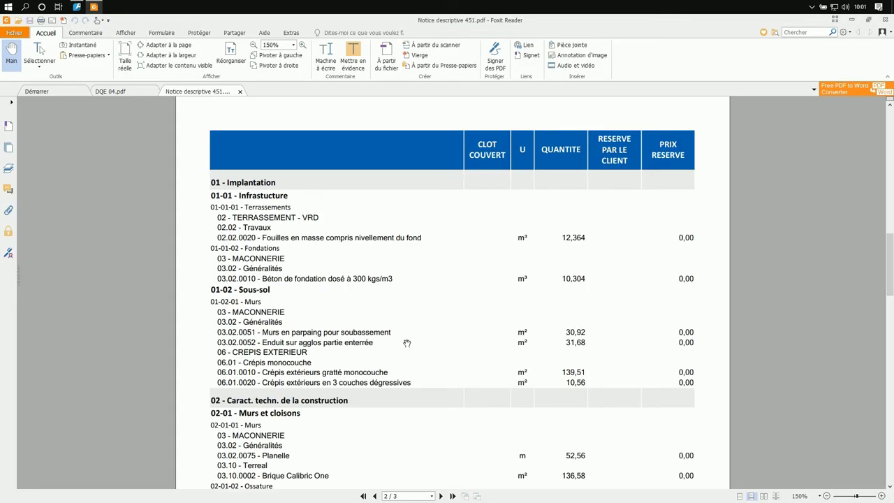
Step: Check the client-reserved mark and reserved price of the Doublage PrégyMAX line in the notice PDF, and close Foxit Reader
scroll(406, 342, down, 5)
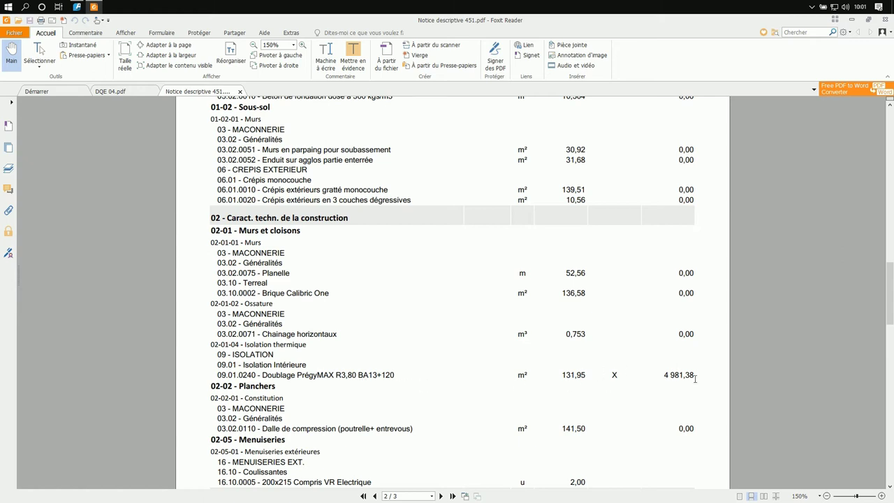
click(880, 20)
click(434, 267)
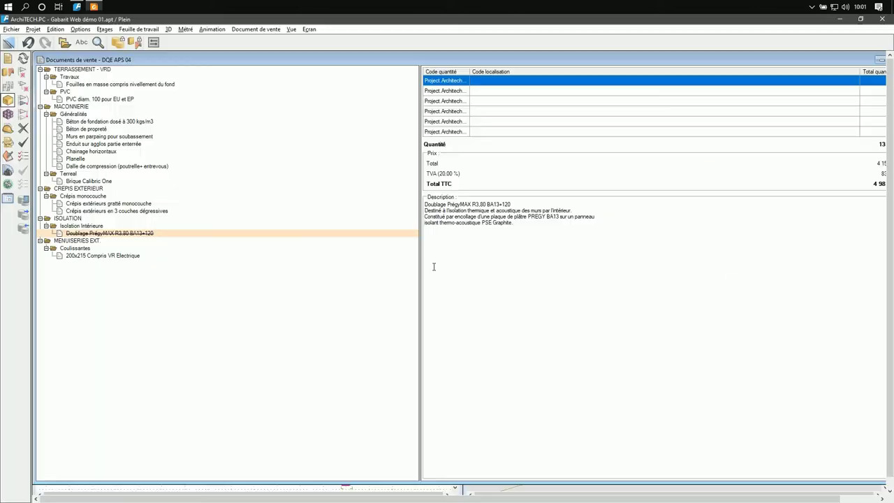
Step: Close the DQE APS 04 sales document and open the project Métré CMI TCE.apj with the Vue 01 - Générale view
double_click(851, 60)
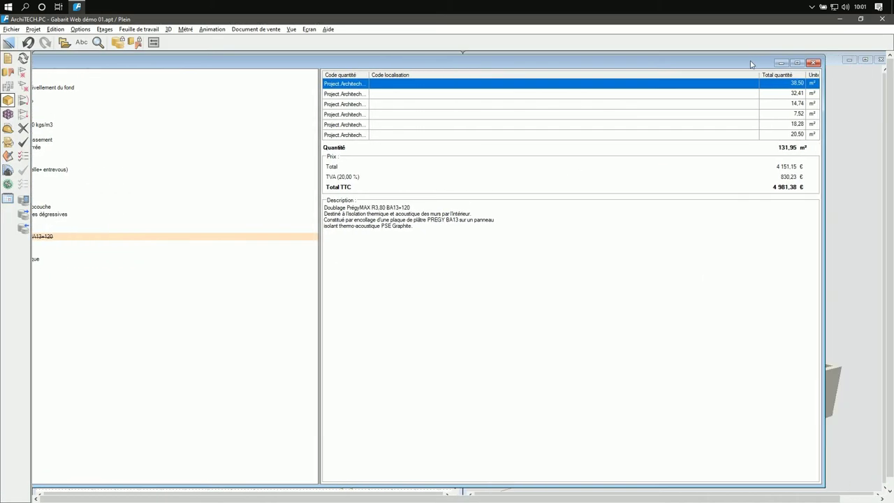
click(814, 63)
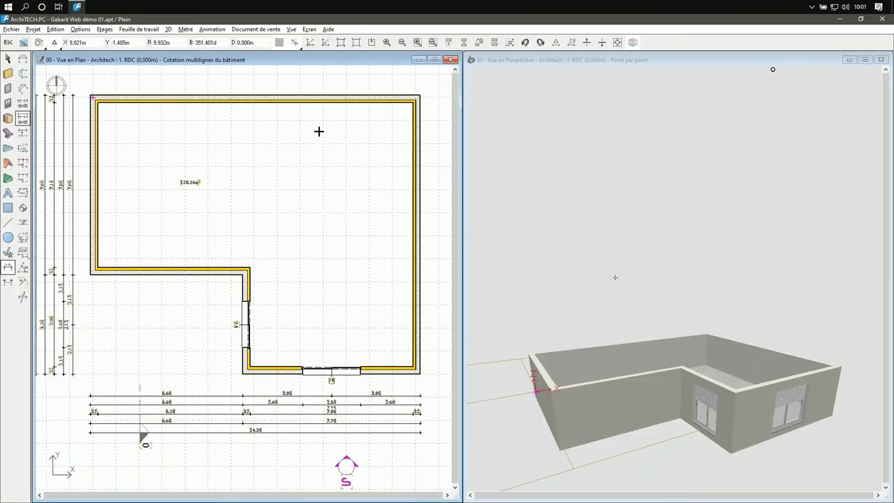
click(13, 30)
click(26, 51)
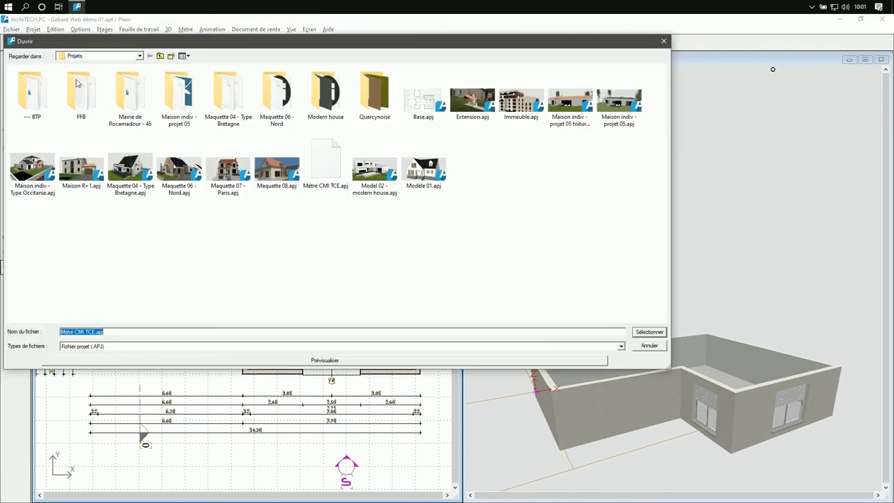
click(325, 160)
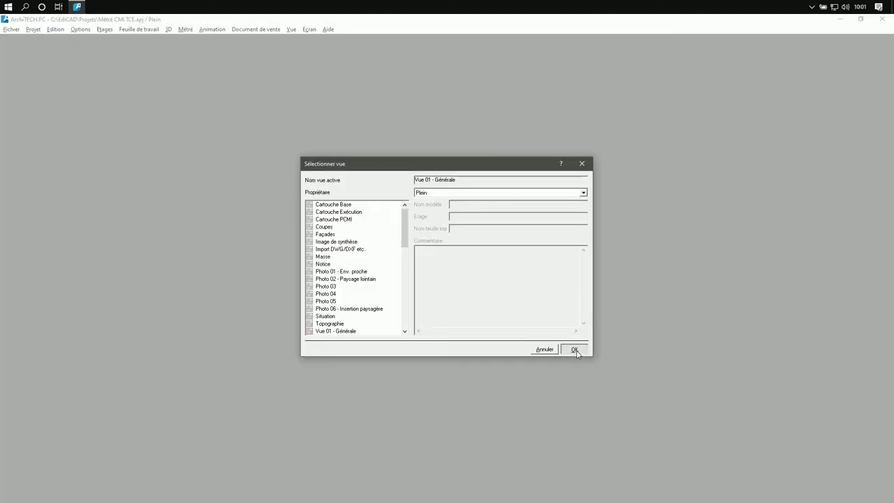
click(575, 350)
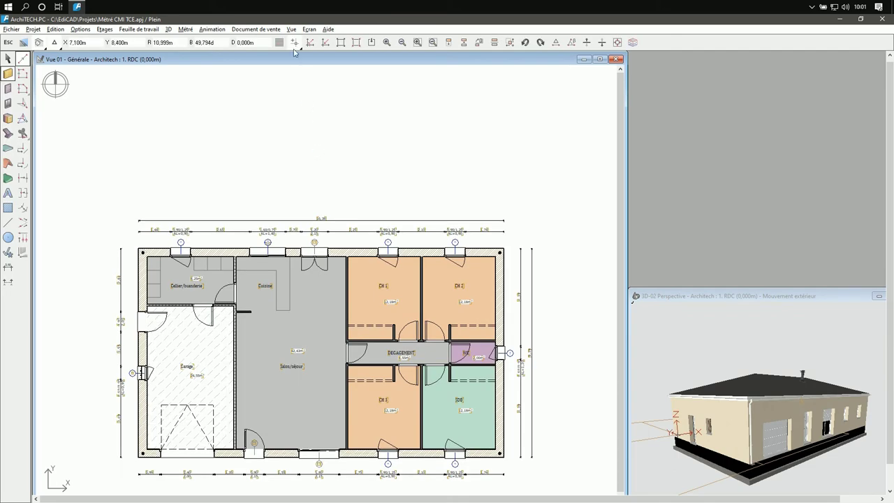
Step: Tile the floor plan and 3D perspective windows vertically, side by side
click(292, 29)
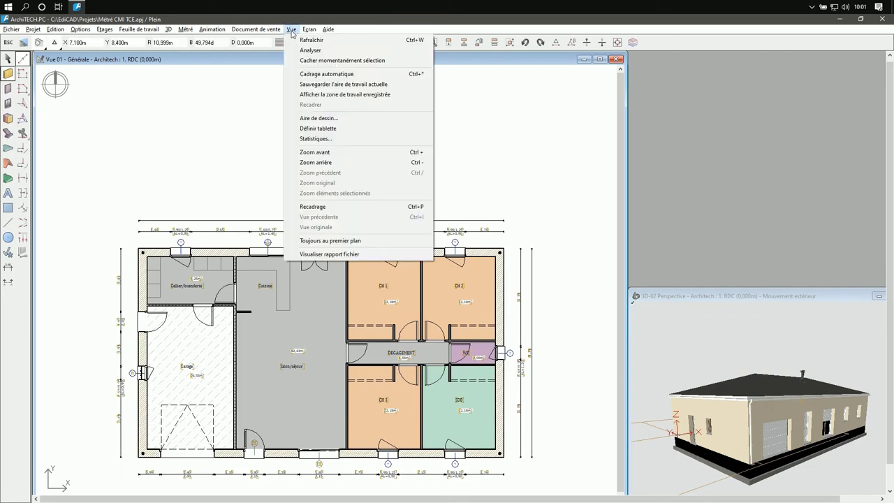
mouse_move(312, 31)
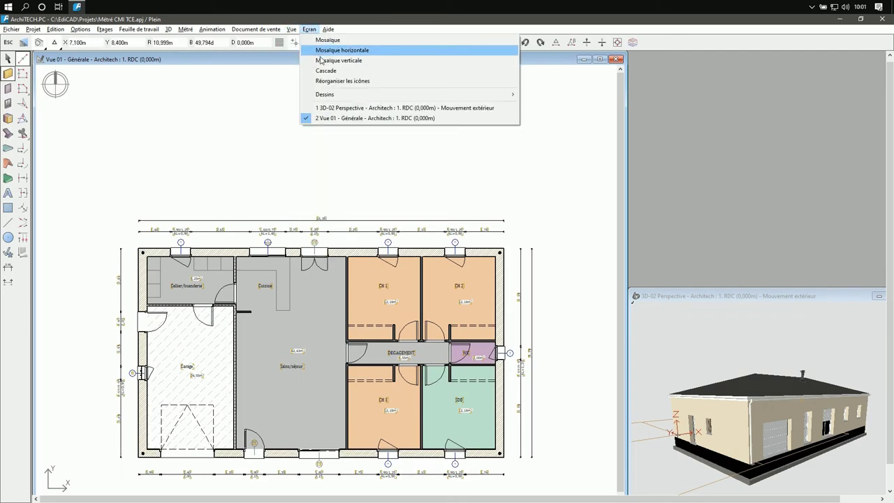
click(318, 60)
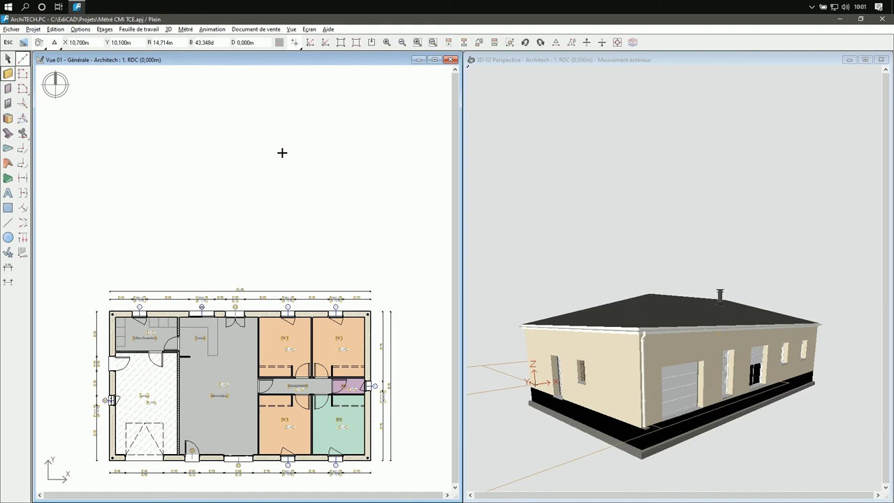
Step: Open the Devis TCE sales document and look through its list of works by trade
right_click(281, 153)
mouse_move(343, 183)
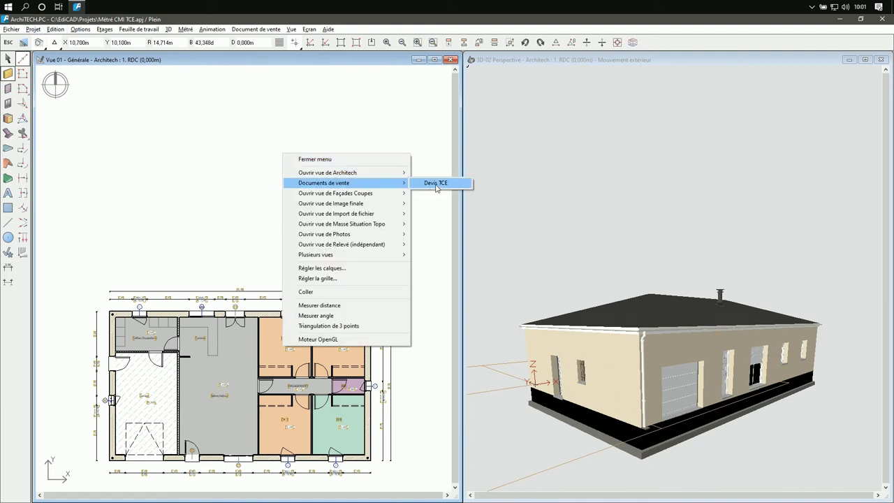
click(434, 184)
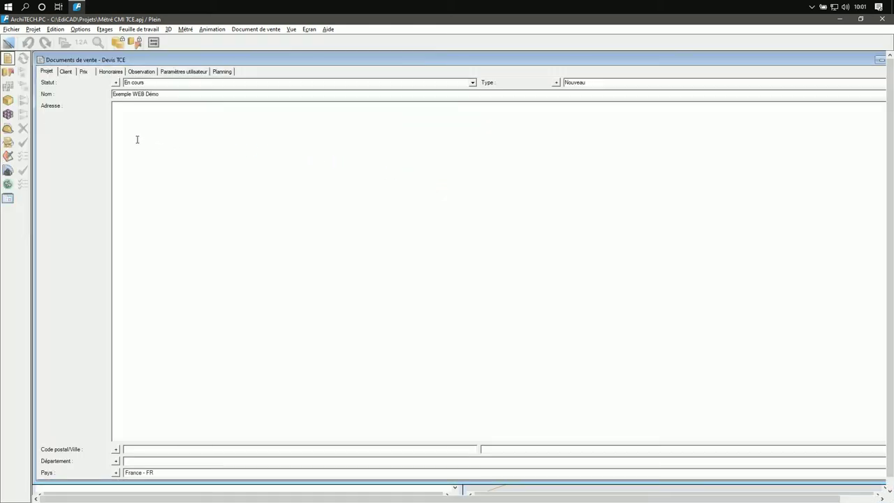
click(7, 100)
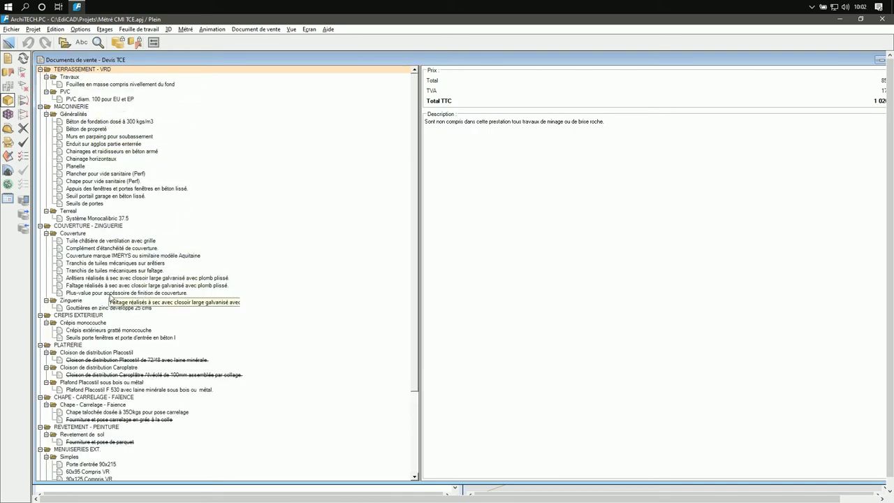
scroll(115, 347, down, 1)
scroll(115, 347, down, 4)
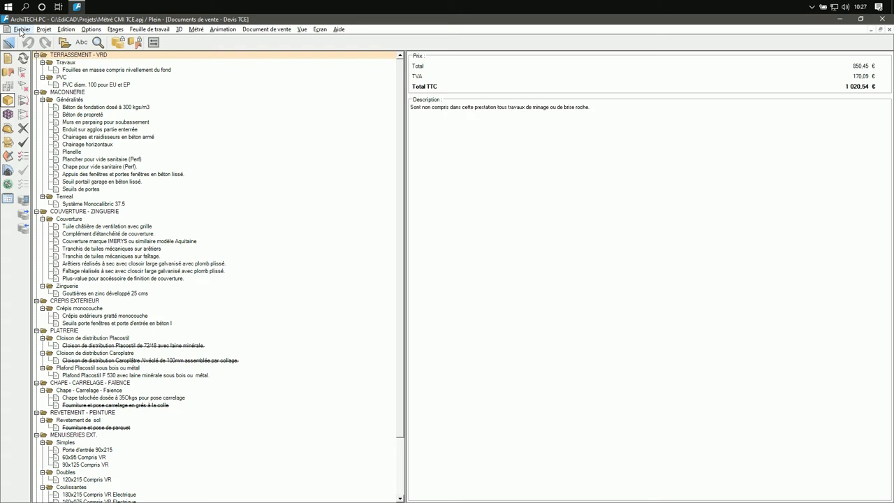
Step: Open the project AO1 Mairie de Rocamadour.apj and bring up its materials library manager
click(21, 30)
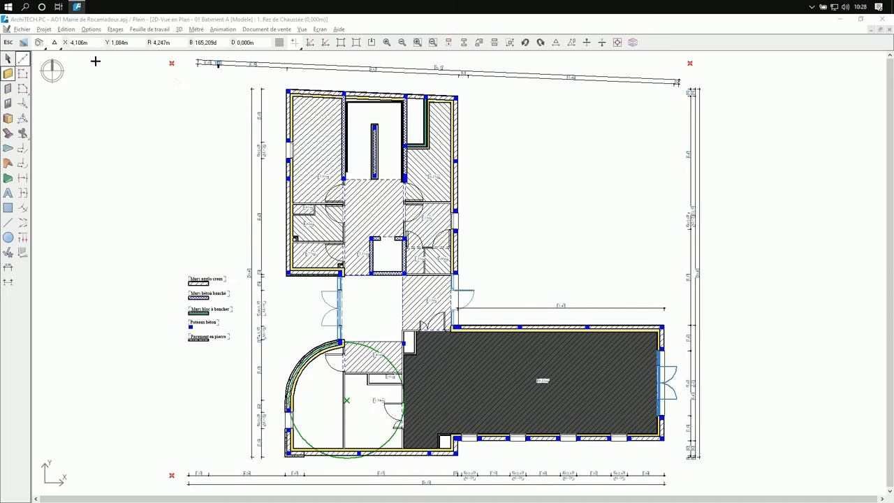
click(44, 30)
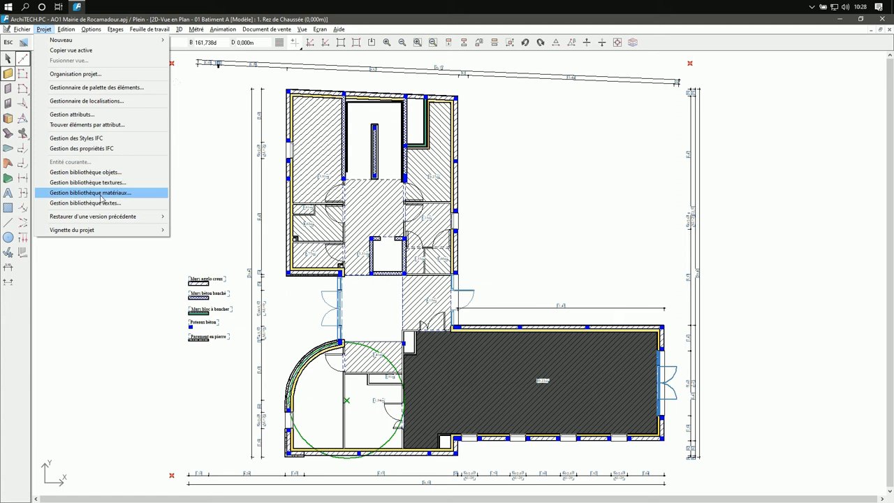
click(100, 196)
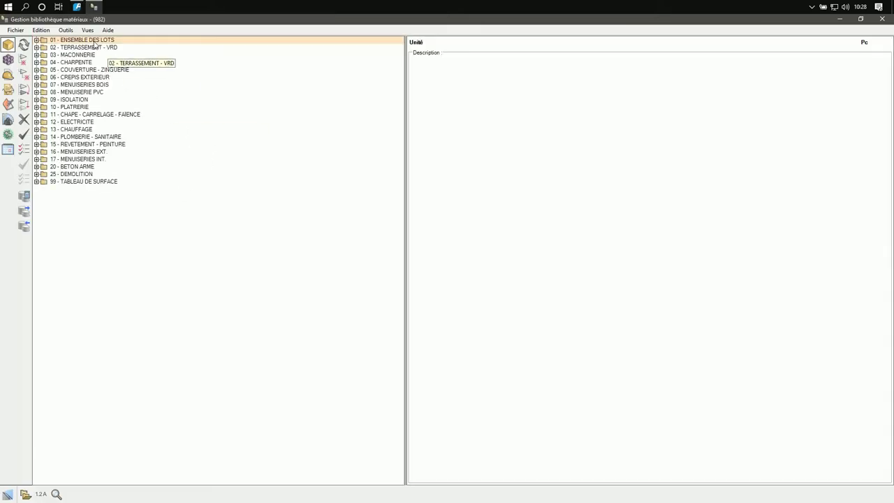
Step: Switch the materials library plugin to Sage - Batigest i7 with the database C:\Sage\Batigest\Exemple\BATIG.MDB, and close the library manager
click(65, 30)
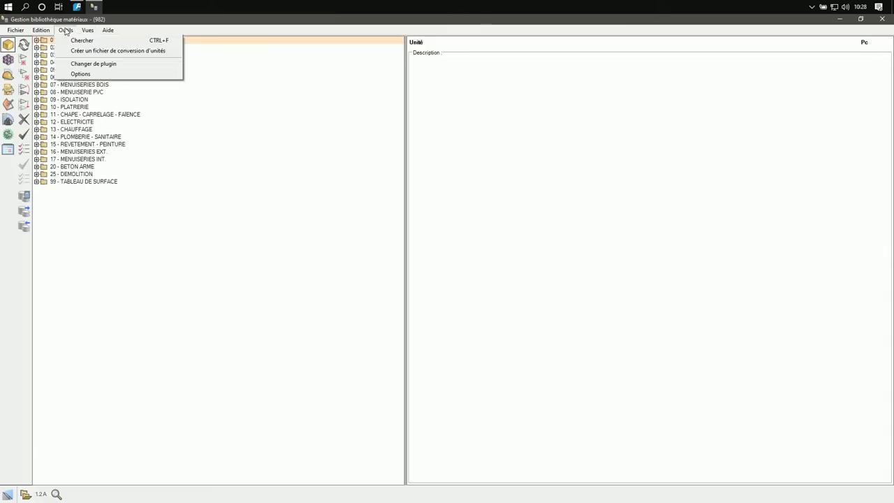
click(88, 64)
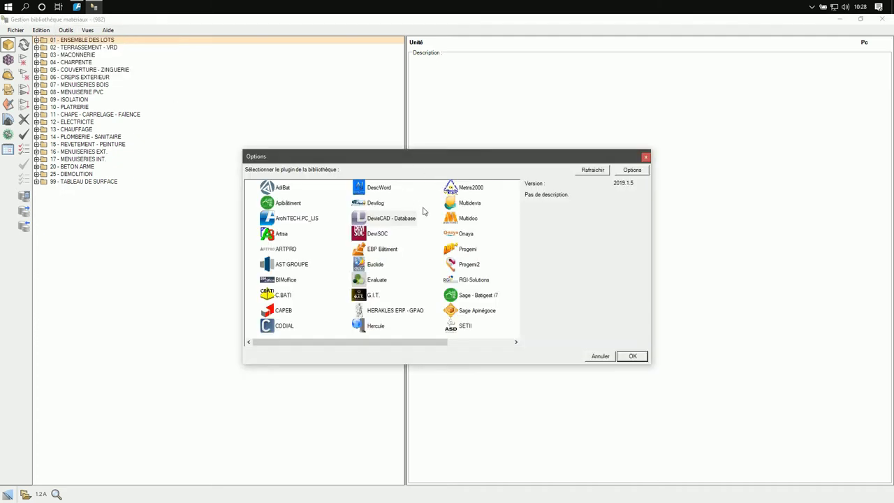
click(471, 298)
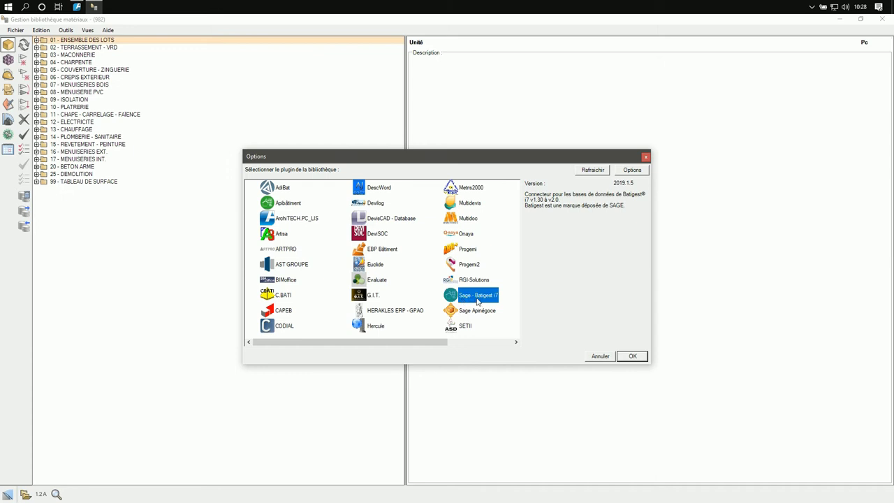
click(631, 170)
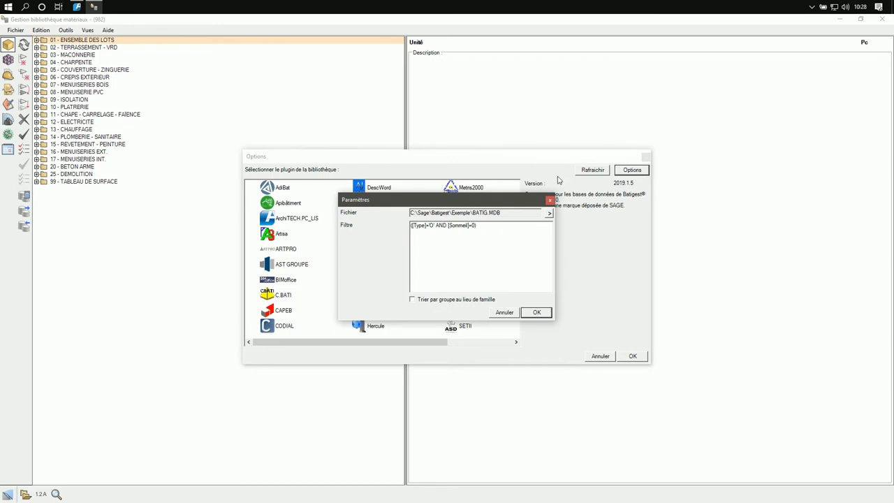
click(501, 213)
drag(496, 215, 410, 215)
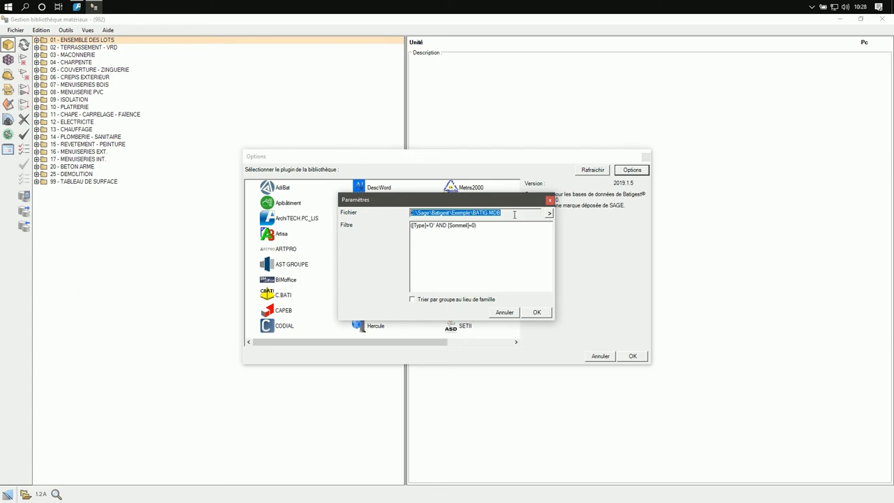
click(537, 312)
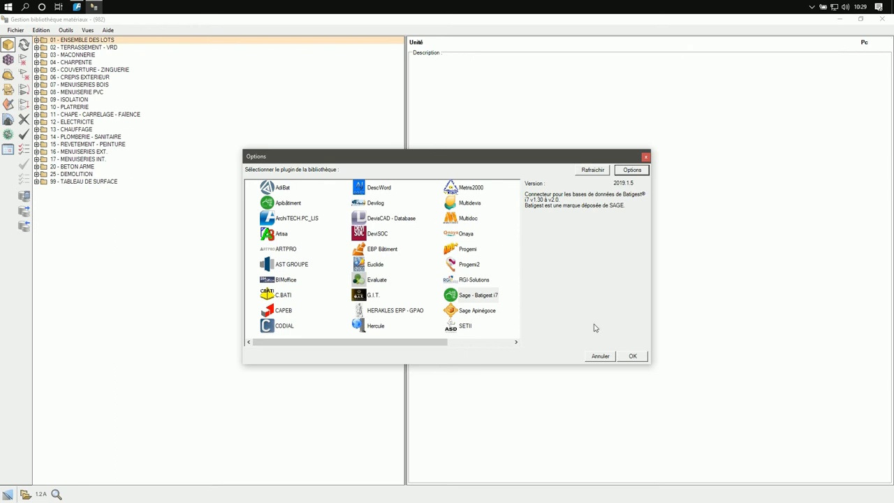
click(633, 357)
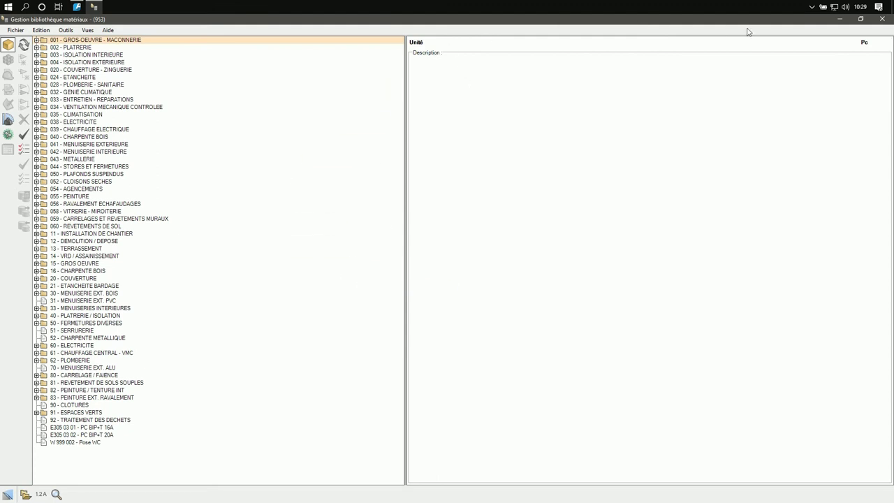
click(883, 19)
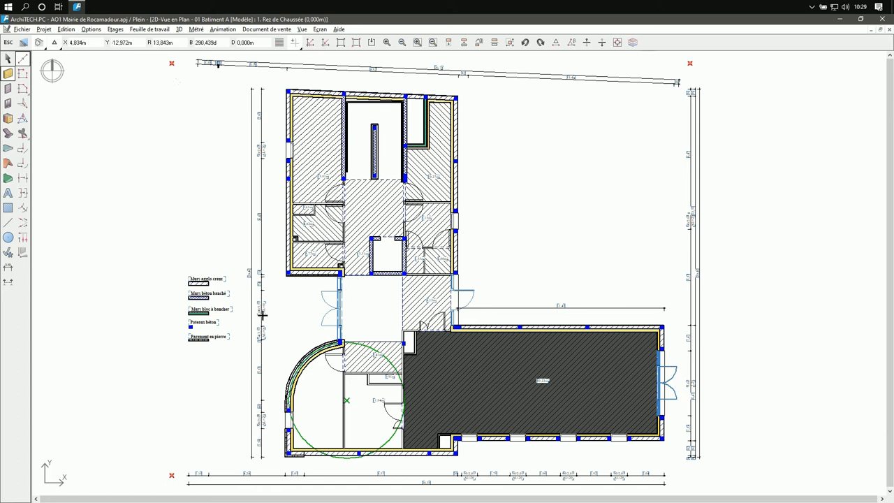
Step: Open the 3D perspective view of the 01 Batiment A model
right_click(230, 174)
mouse_move(272, 186)
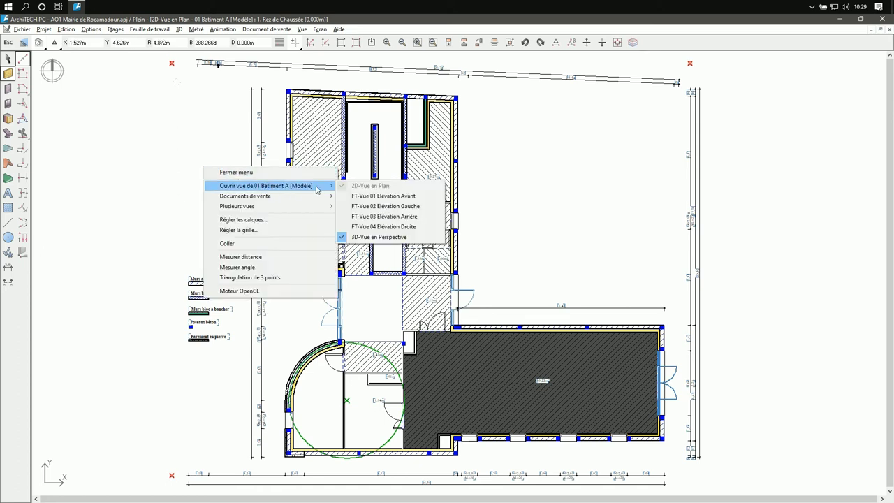
click(390, 240)
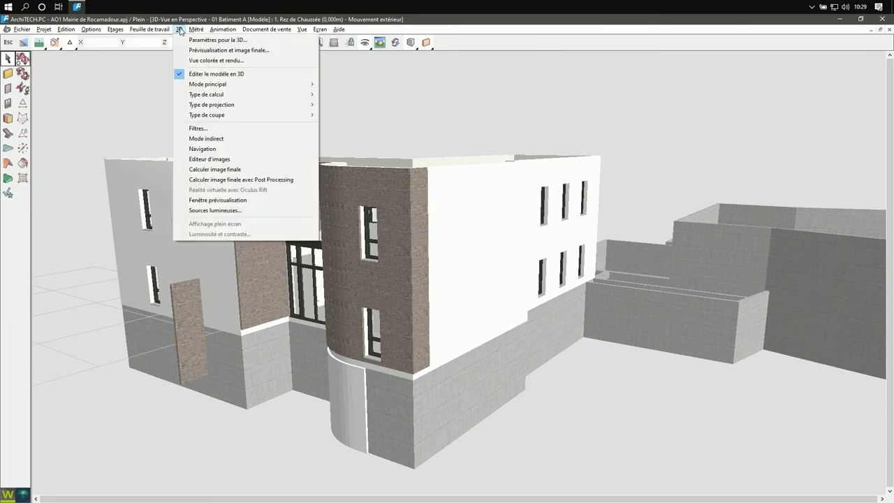
Step: Filter the 3D view to the floor range 1 to 1 and look down into the ground floor rooms
click(200, 127)
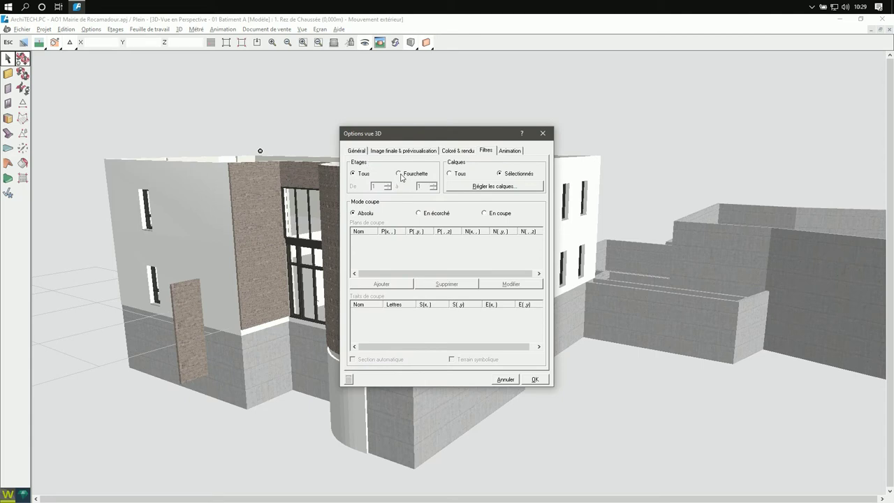
click(399, 174)
click(534, 381)
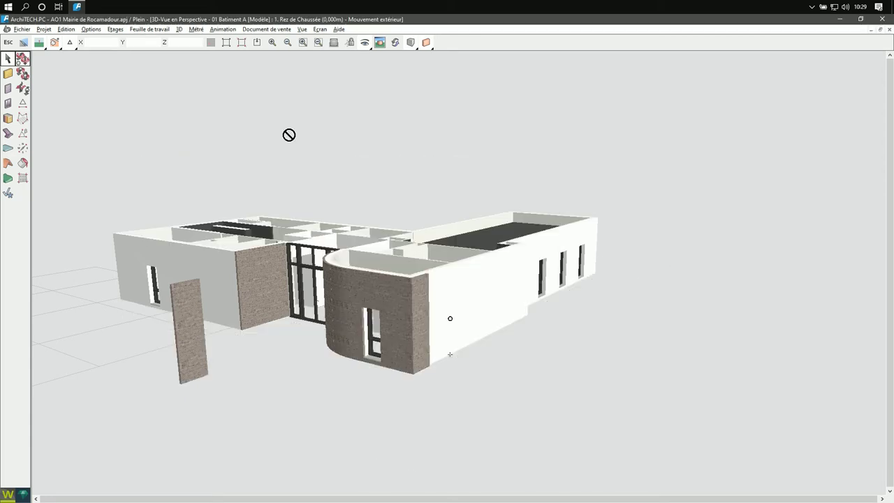
drag(195, 198, 218, 111)
scroll(213, 122, up, 5)
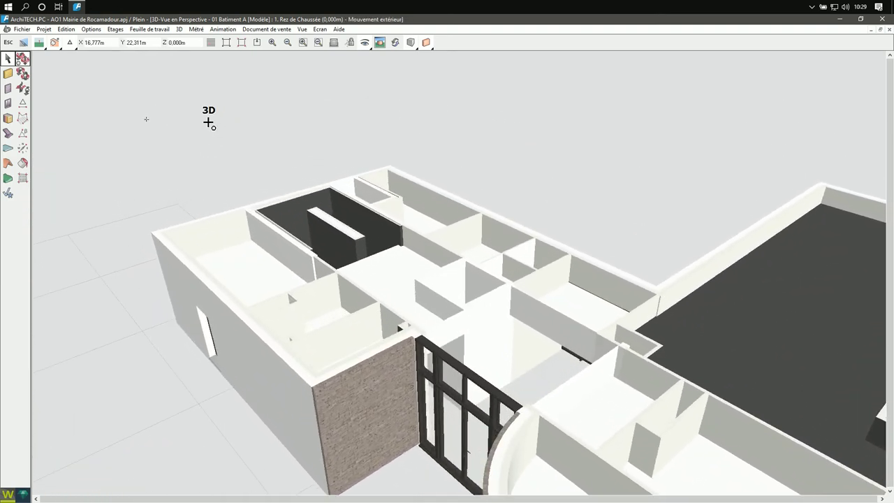
scroll(222, 127, down, 4)
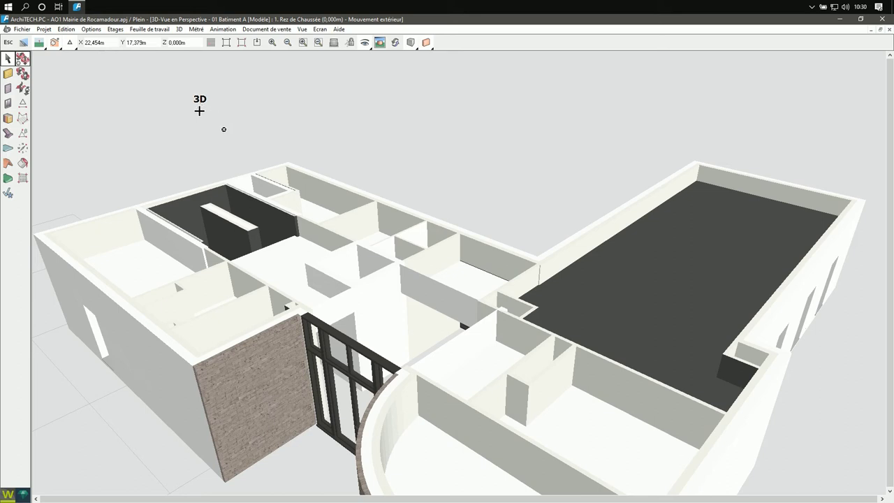
Step: Launch Sage Batigest i7, create a new quote for the client EDICAD sas, and validate it without any lines
click(9, 7)
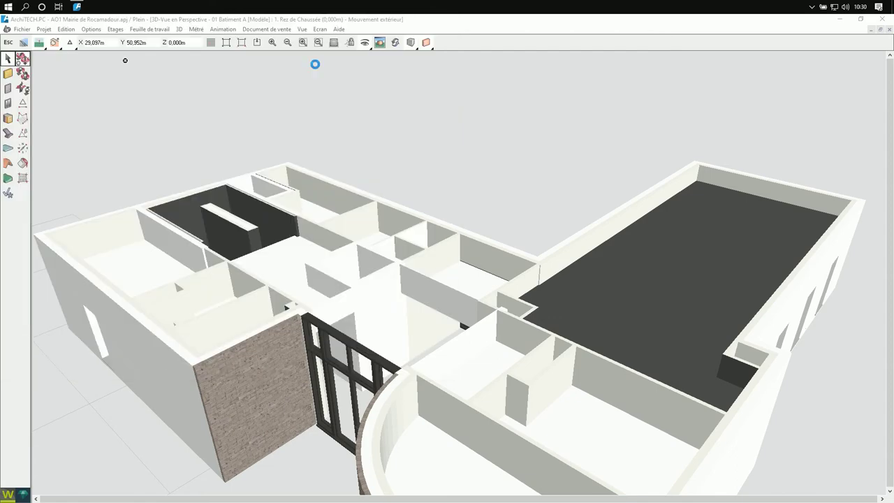
click(314, 64)
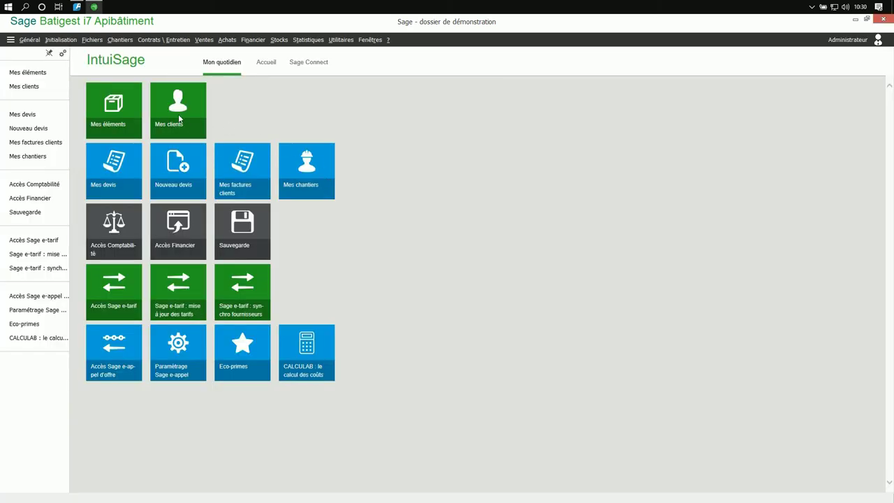
click(21, 129)
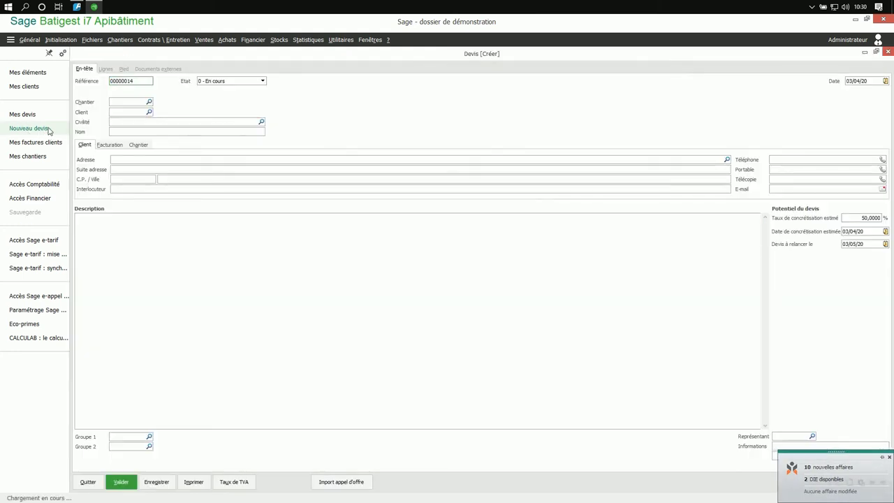
click(137, 81)
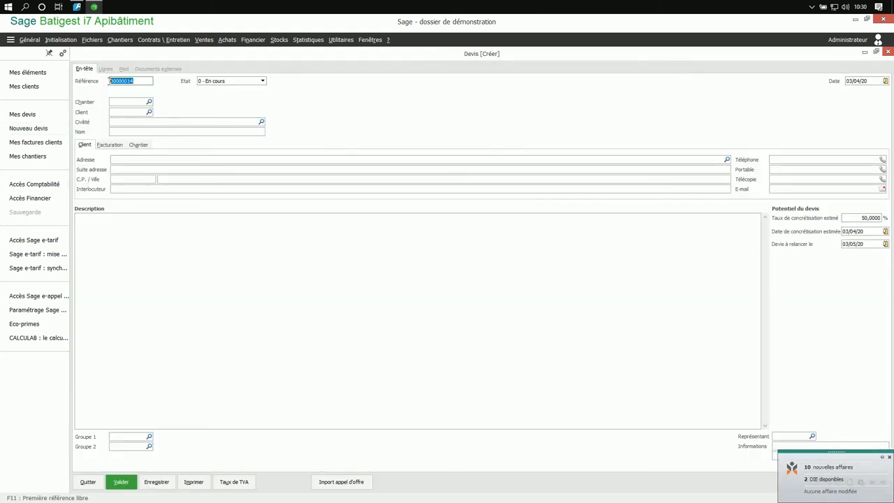
click(148, 114)
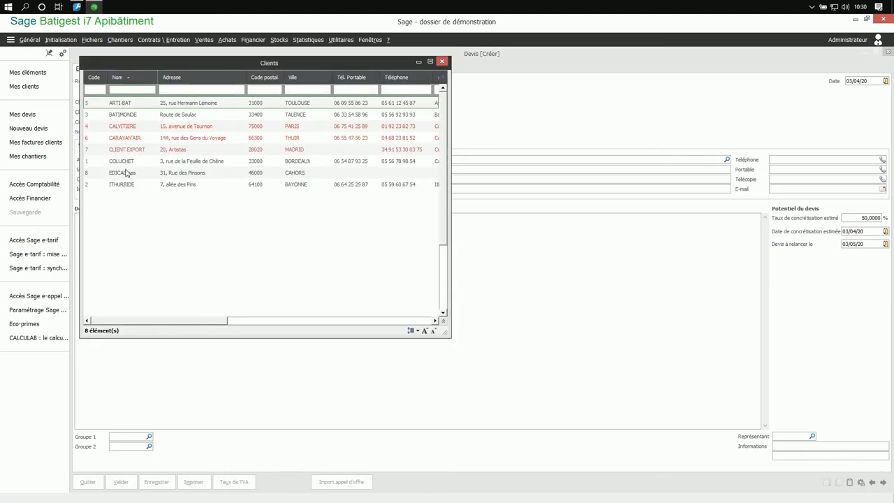
double_click(127, 173)
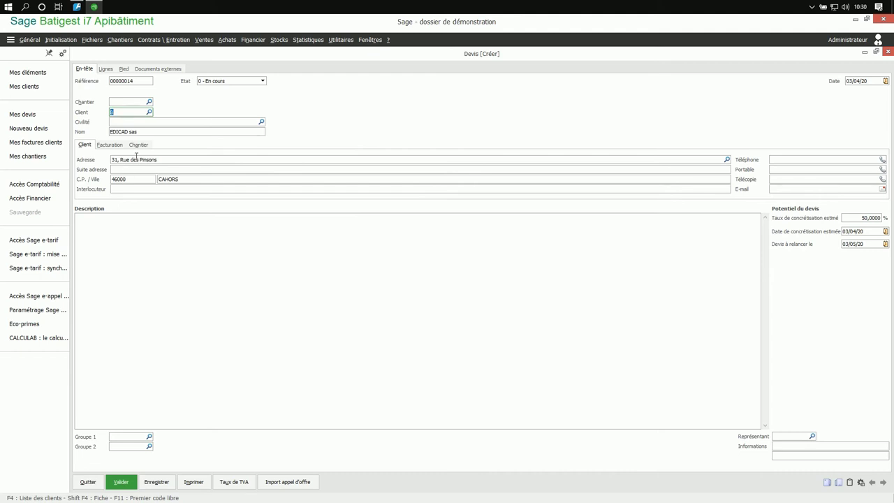
click(105, 69)
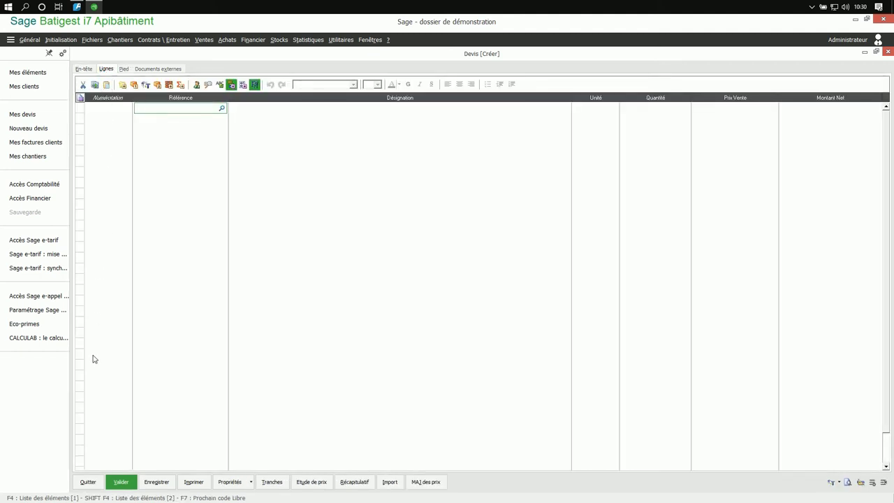
click(120, 483)
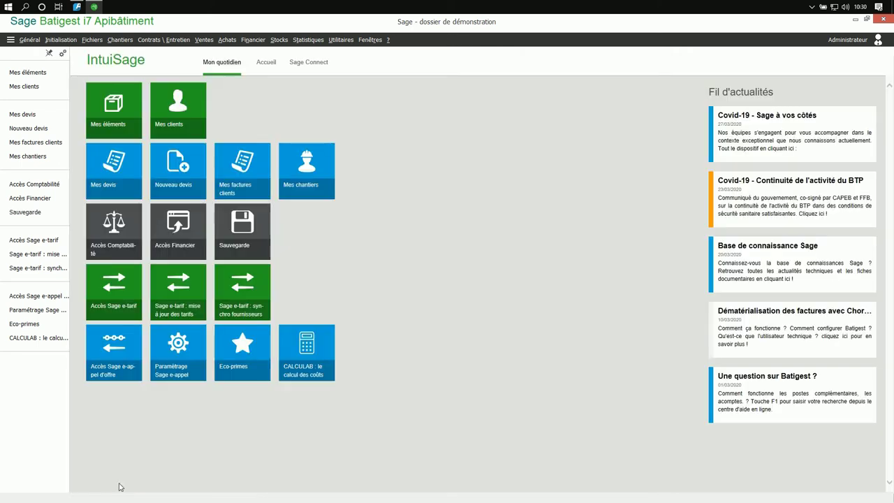
Step: Switch back to ArchiTECH.PC and select all walls identical to the interior partition in the 3D model
click(77, 7)
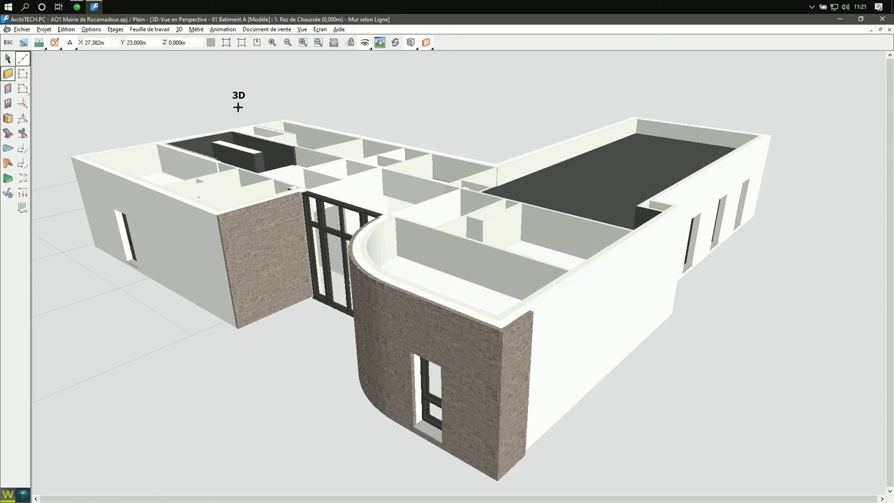
right_click(249, 170)
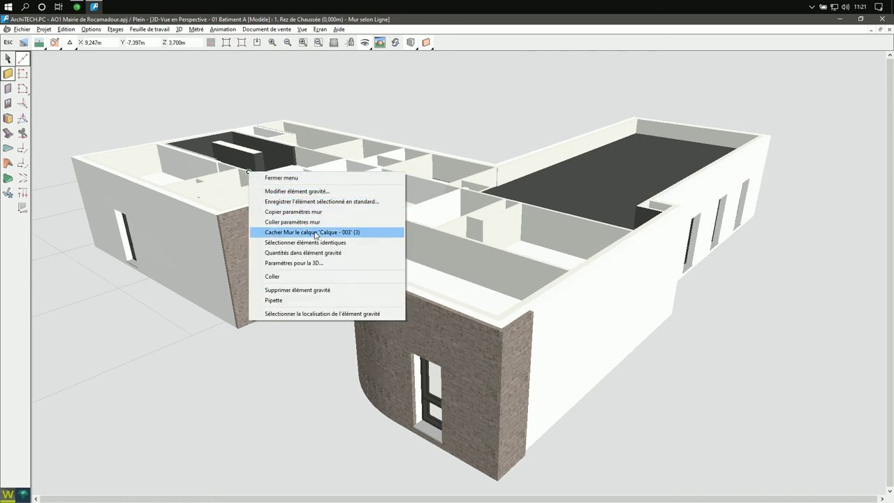
click(318, 243)
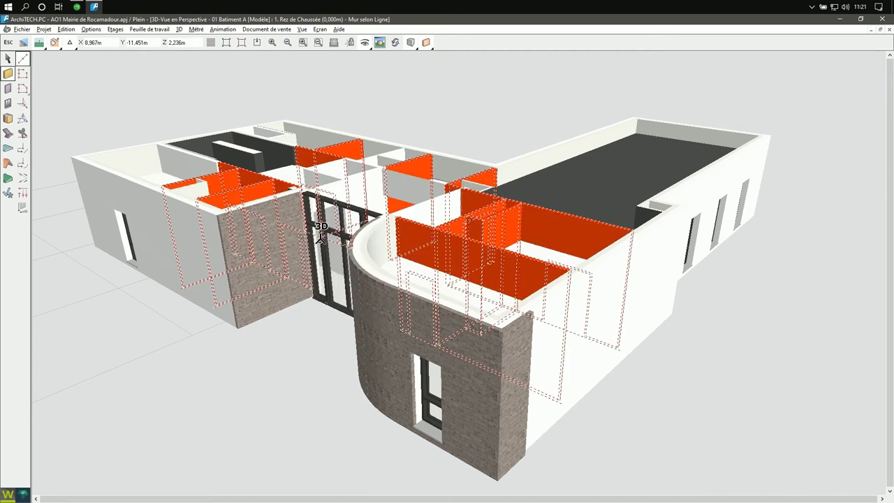
Step: Open the selected partitions for modification and set the parameter for their linked materials to Surface (Su)
right_click(221, 90)
click(277, 146)
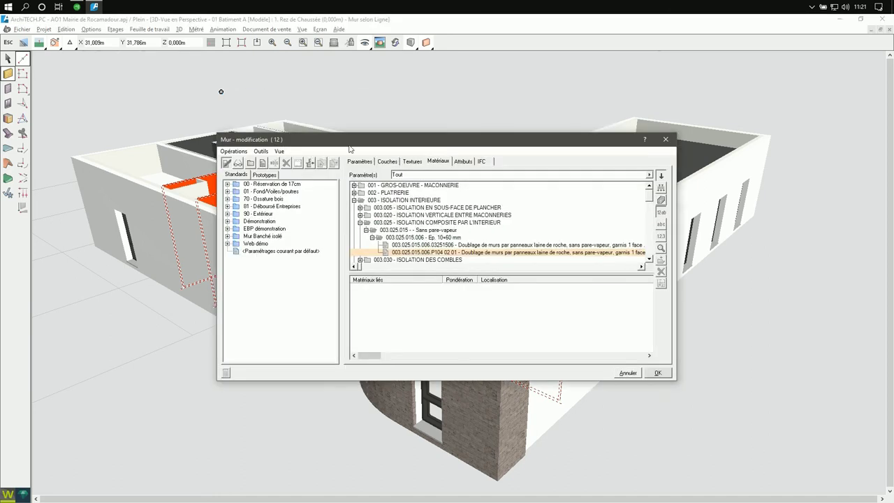
click(450, 176)
click(383, 151)
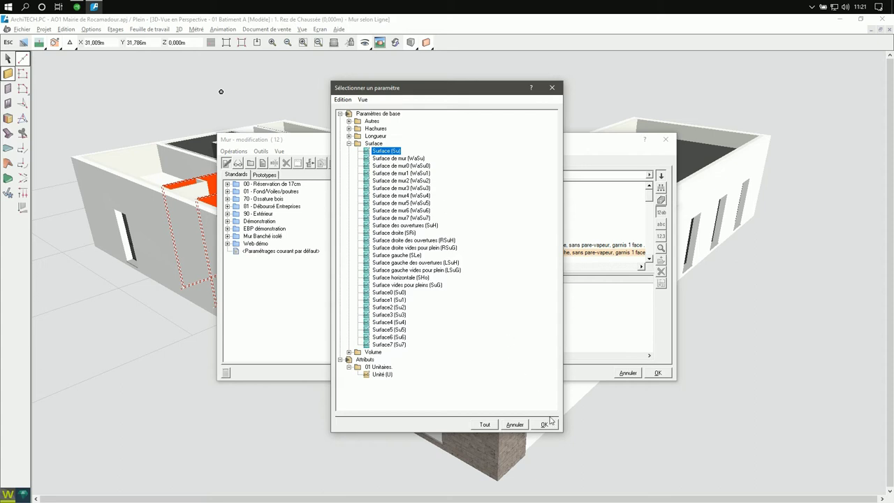
click(544, 424)
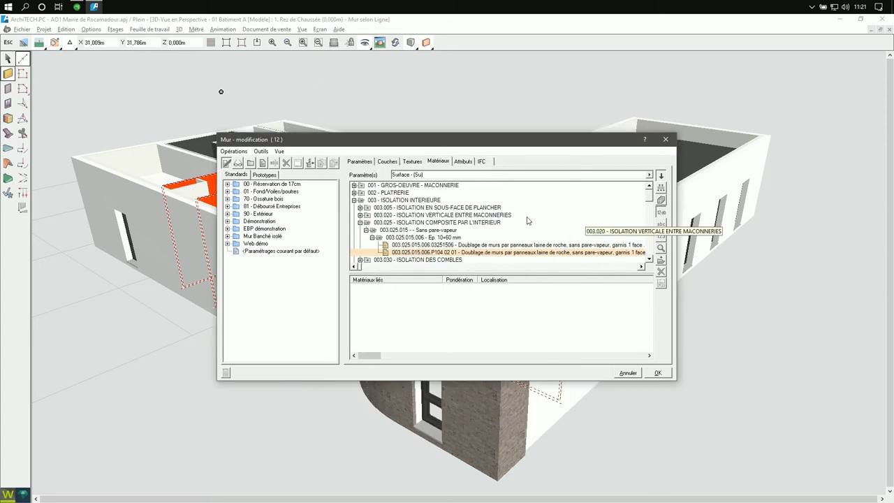
Step: Link the material 002.005.018.003.P103 01 01 - Cloison 72/48 from 002 - PLATRERIE to the selected partitions and apply the modification
click(354, 192)
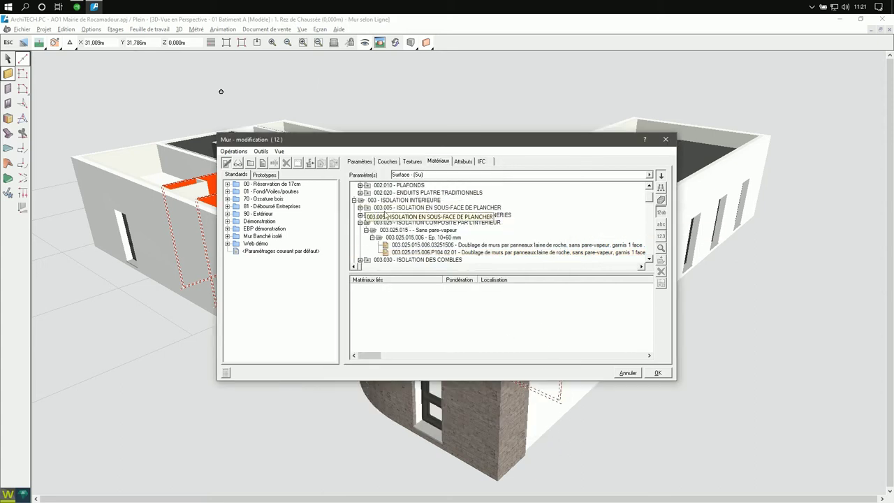
click(388, 192)
click(361, 200)
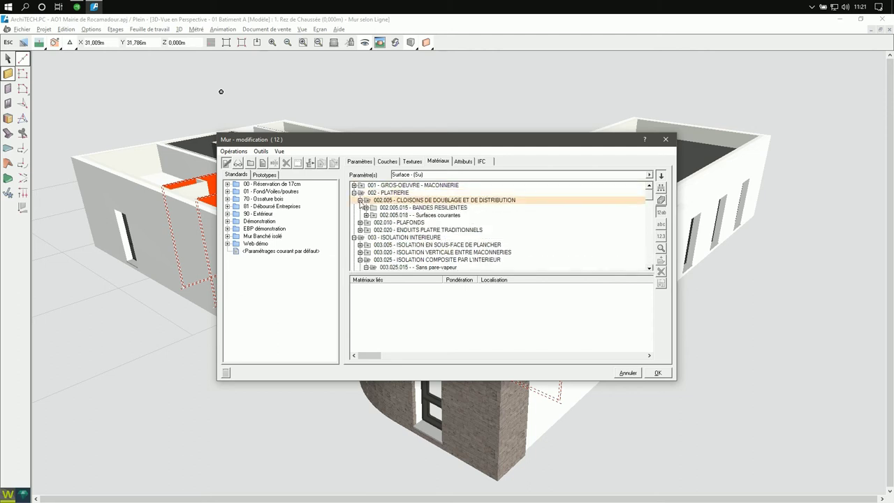
click(366, 215)
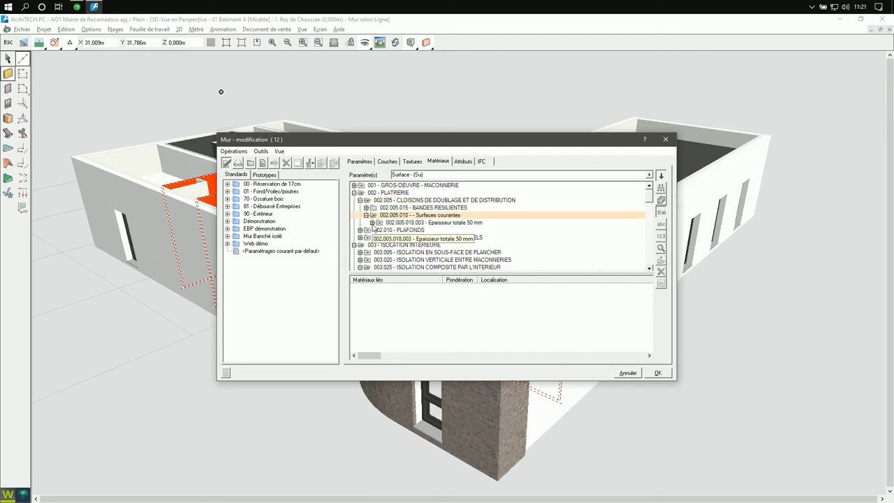
click(373, 222)
click(468, 238)
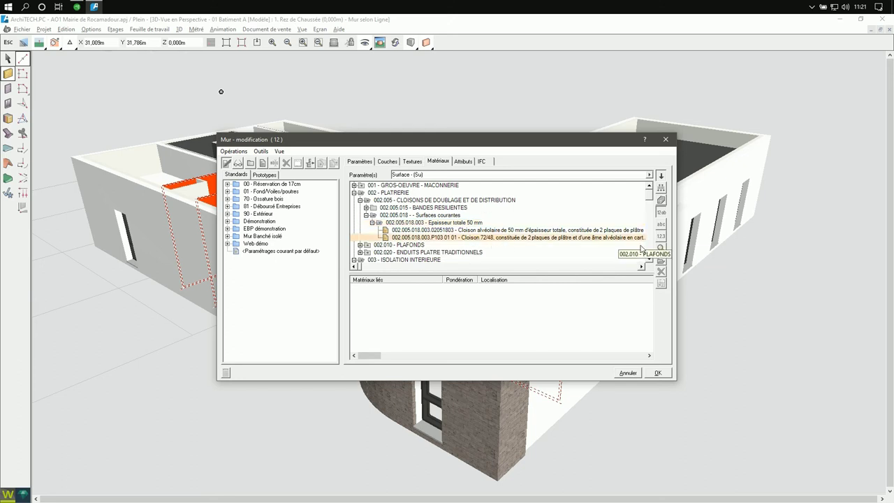
click(661, 262)
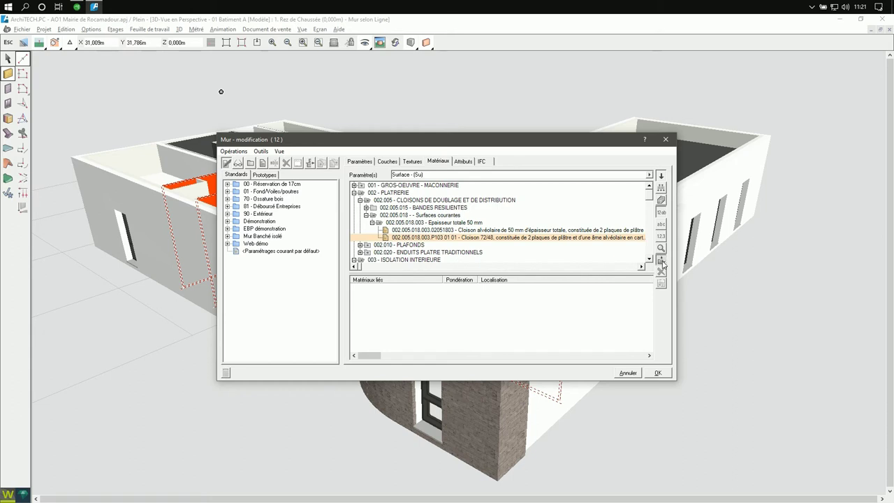
click(658, 373)
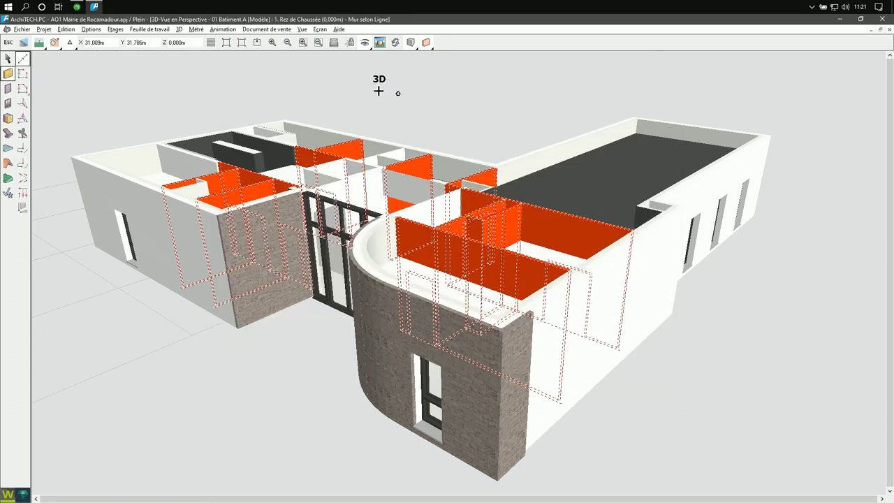
Step: Select all walls identical to the inner lining of the exterior walls and open them for modification
right_click(136, 149)
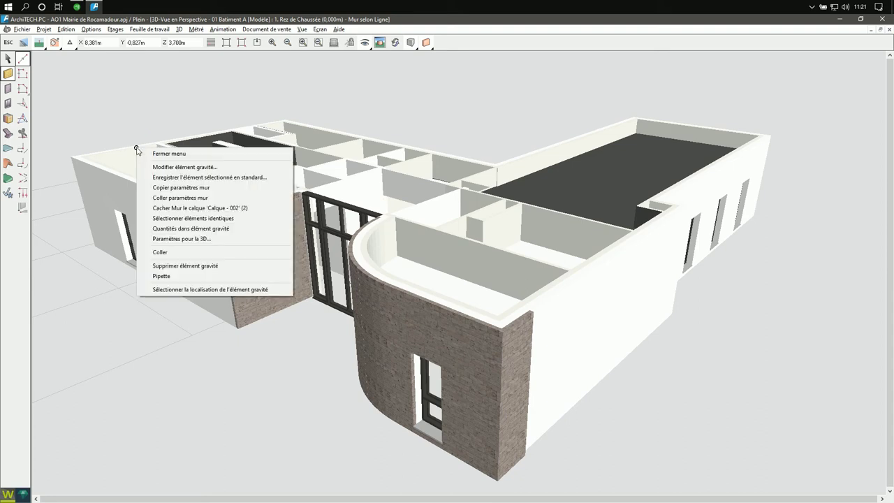
click(202, 218)
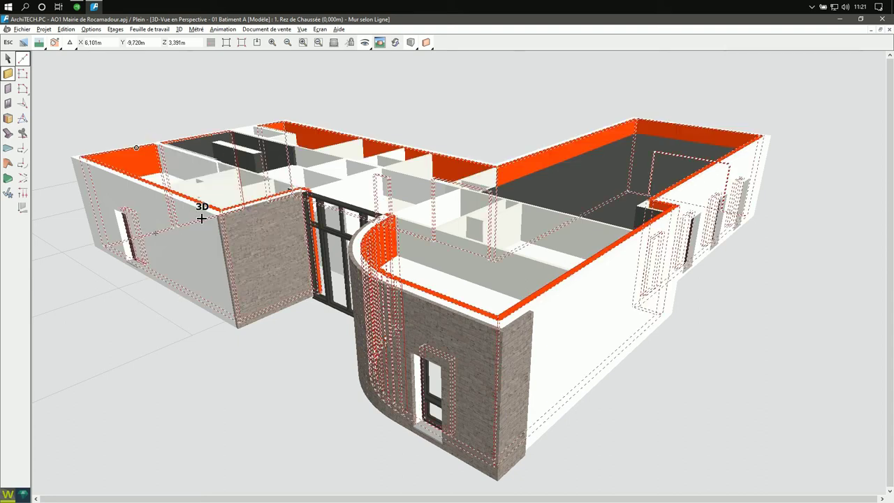
right_click(245, 92)
click(305, 148)
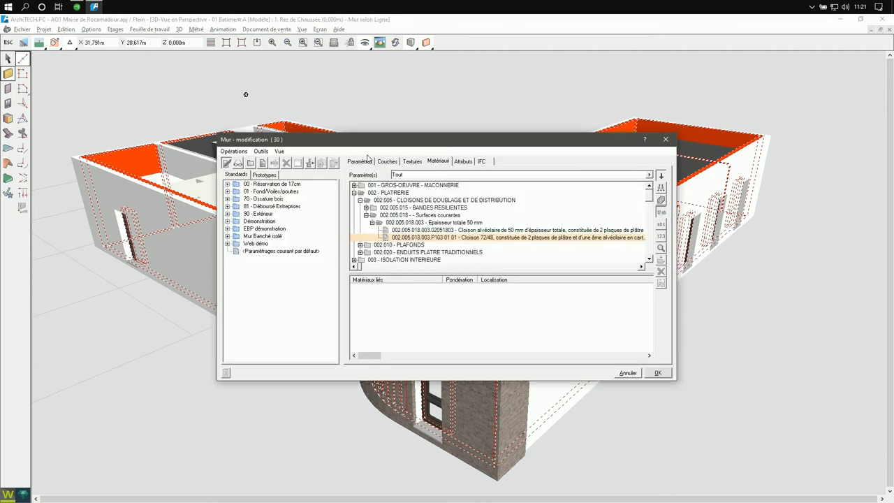
Step: Set the parameter for the lining walls' linked materials to Surface (Su)
double_click(440, 176)
click(387, 151)
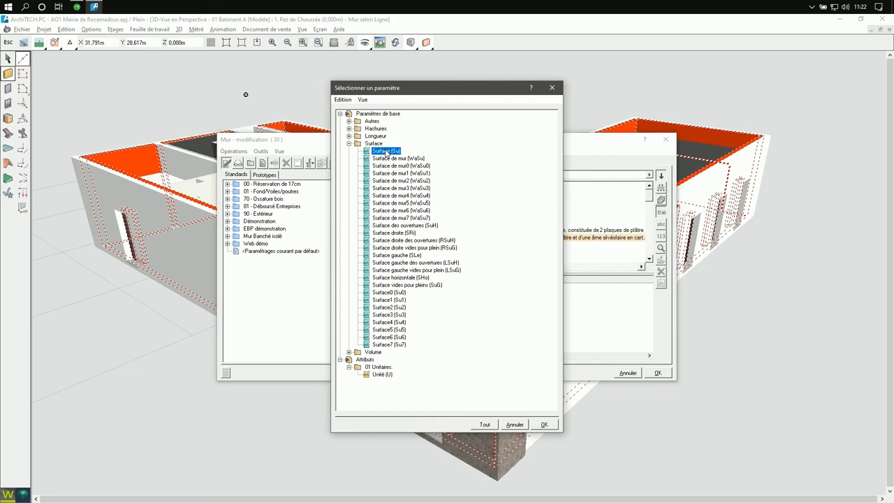
click(549, 427)
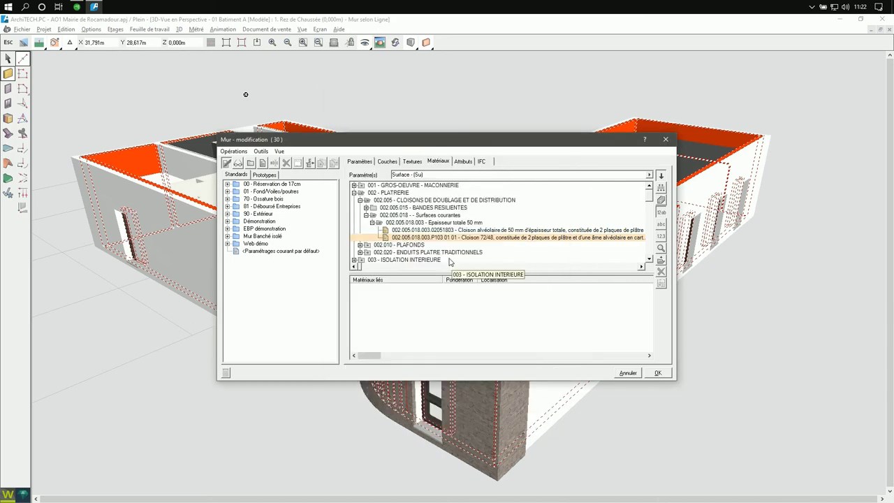
Step: Find the "doublage" material Doublage de murs par panneaux laine de roche, ép. 10+80 mm, link it to the lining walls and apply the modification
click(660, 247)
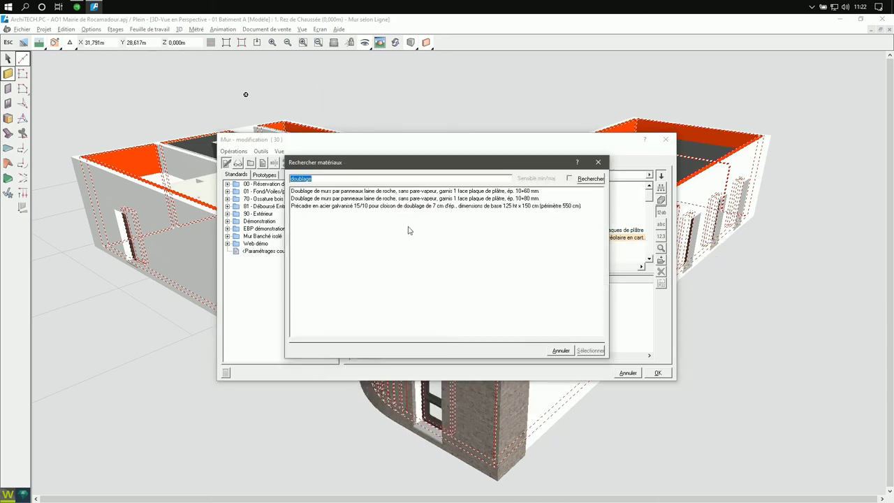
click(387, 199)
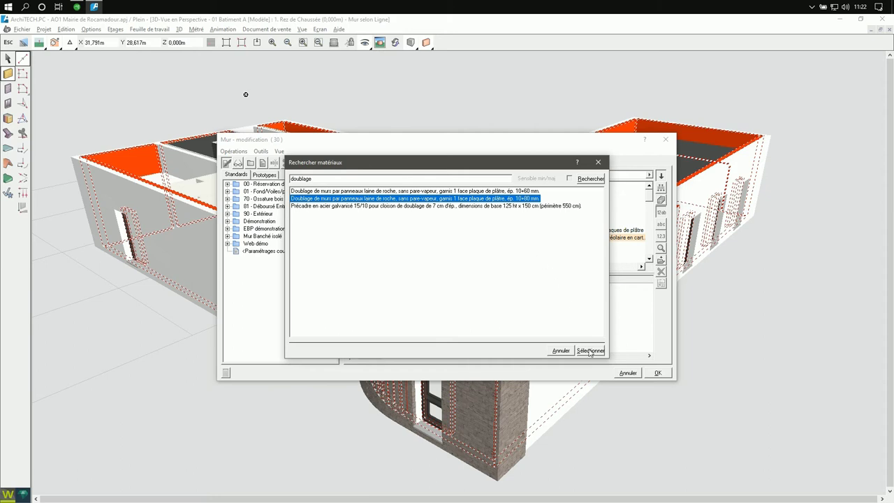
click(590, 349)
click(661, 261)
click(657, 372)
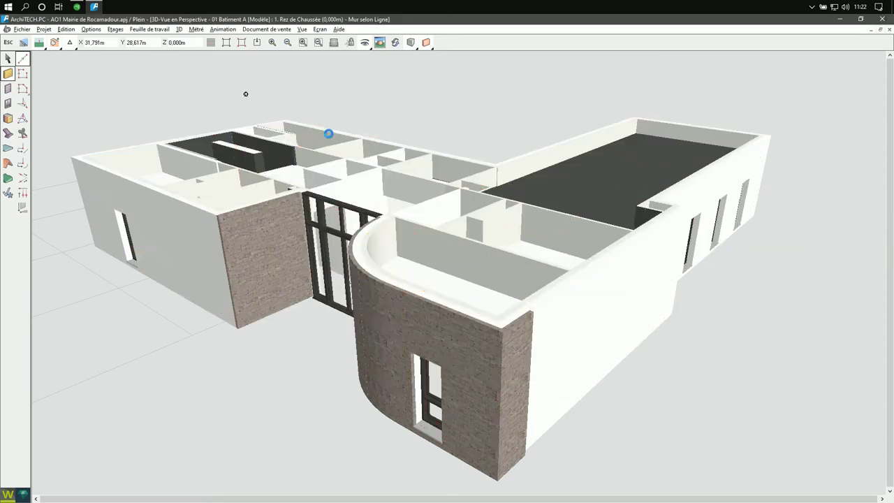
Step: Add all identical interior partitions to the wall selection and export the selected walls' quantities to Sage Batigest i7
right_click(307, 149)
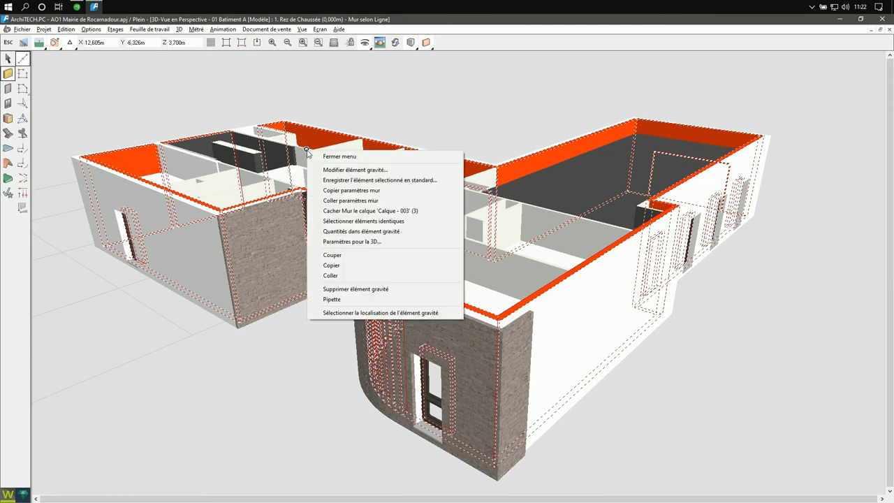
click(368, 220)
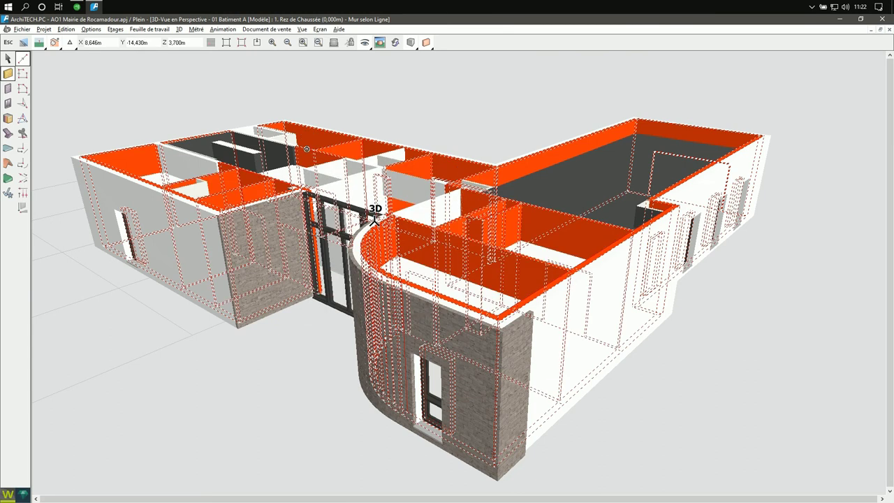
click(196, 29)
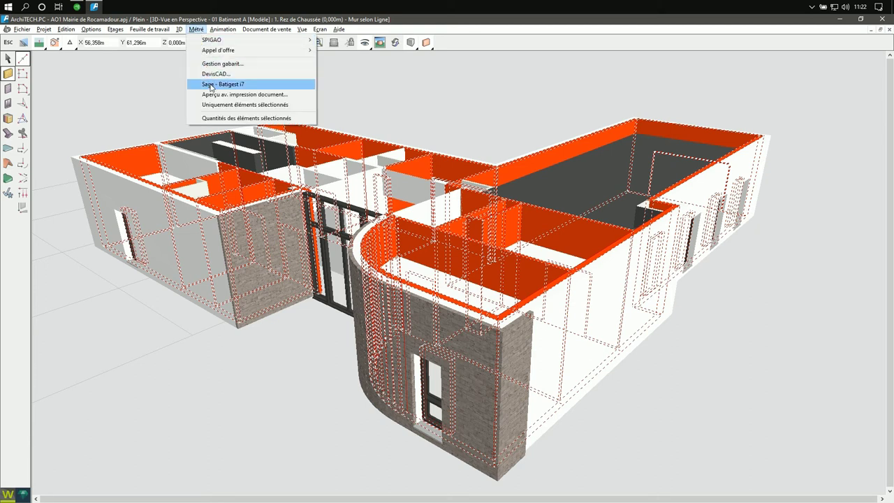
click(250, 87)
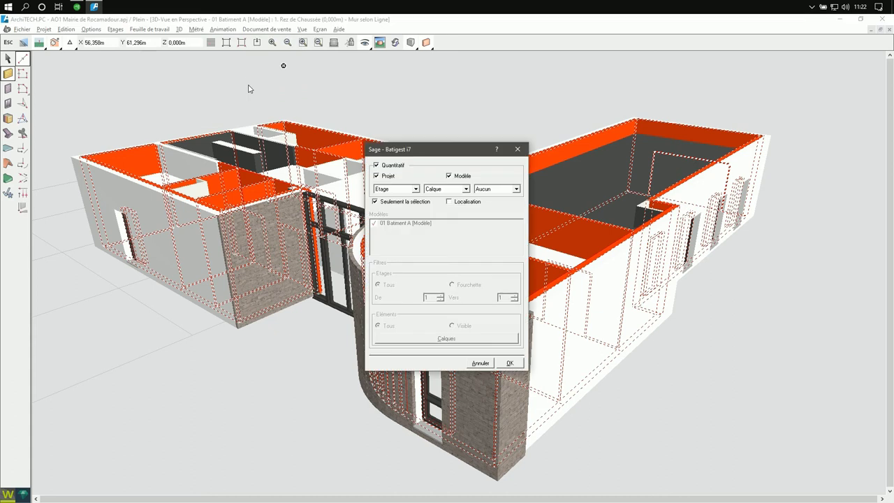
click(374, 201)
click(510, 362)
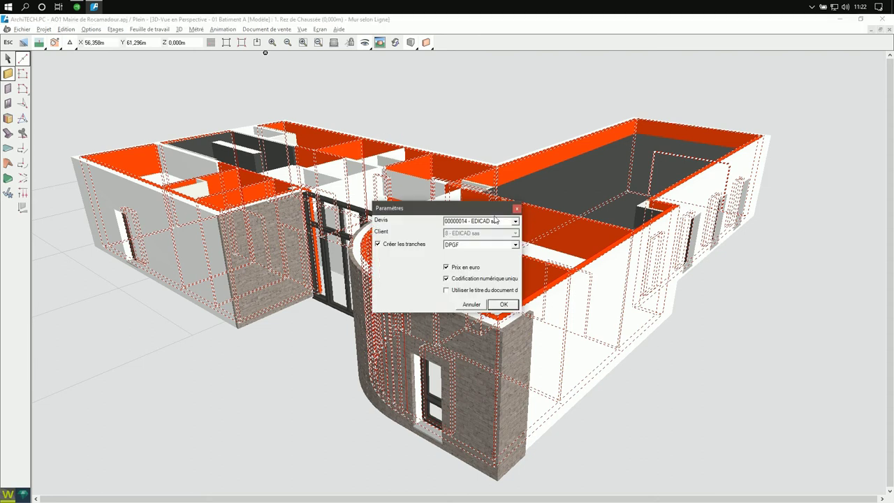
Step: Target the latest EDICAD sas quote, choose DPGF for the created sections, and confirm the export
click(515, 221)
click(491, 266)
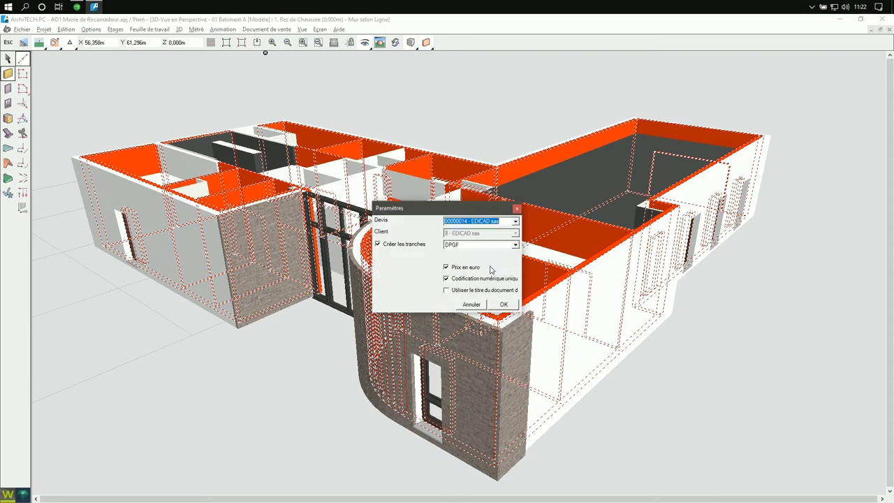
click(480, 245)
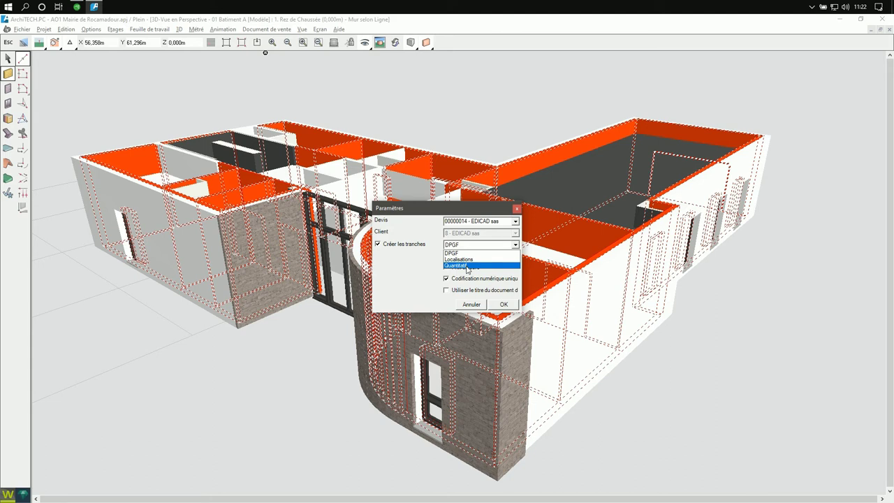
click(467, 253)
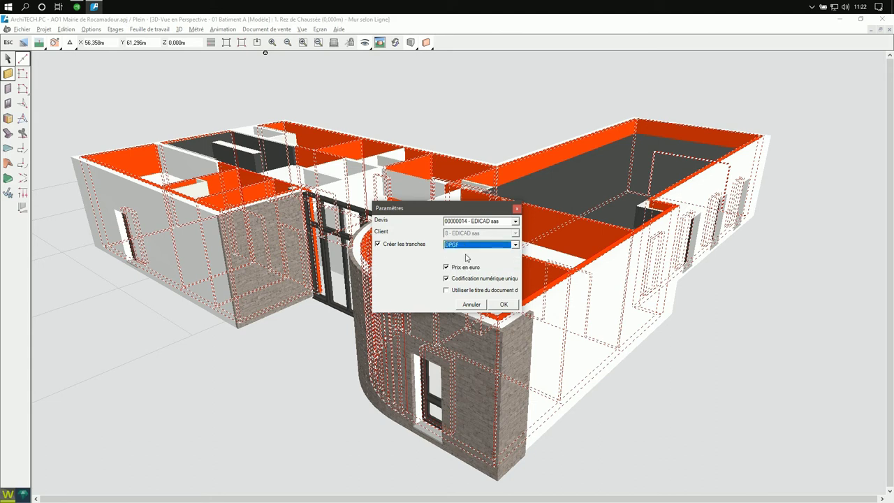
click(506, 305)
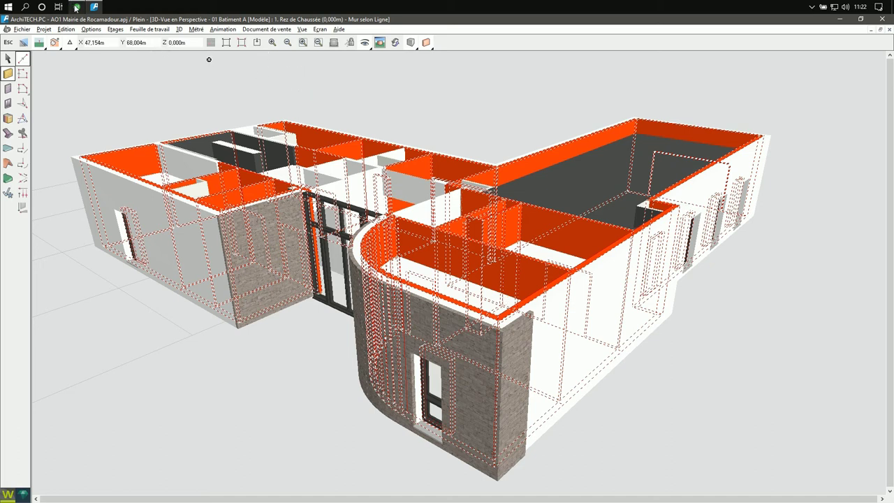
Step: Switch to Sage Batigest i7 and open the lines of the EDICAD sas quote dated 03/04/20
click(76, 7)
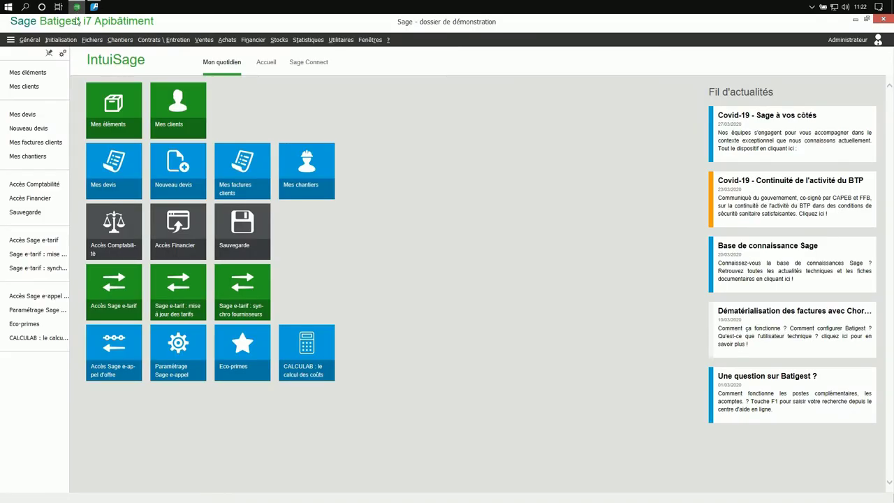
click(23, 114)
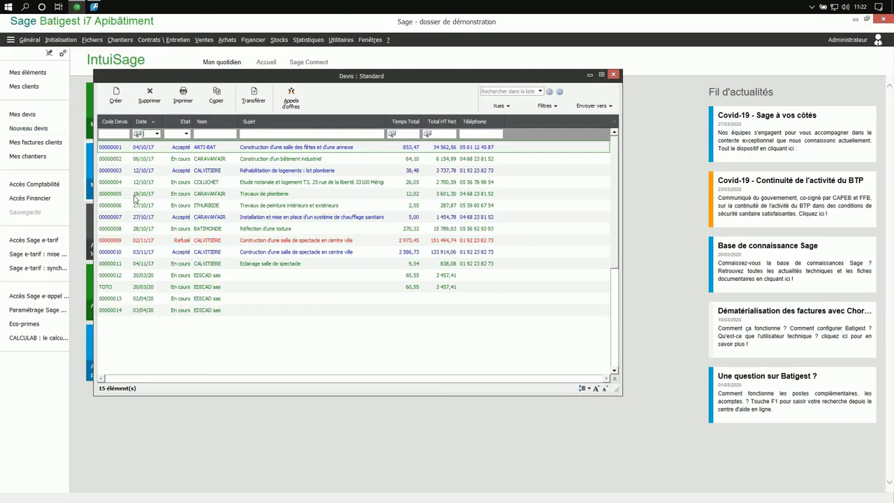
double_click(145, 310)
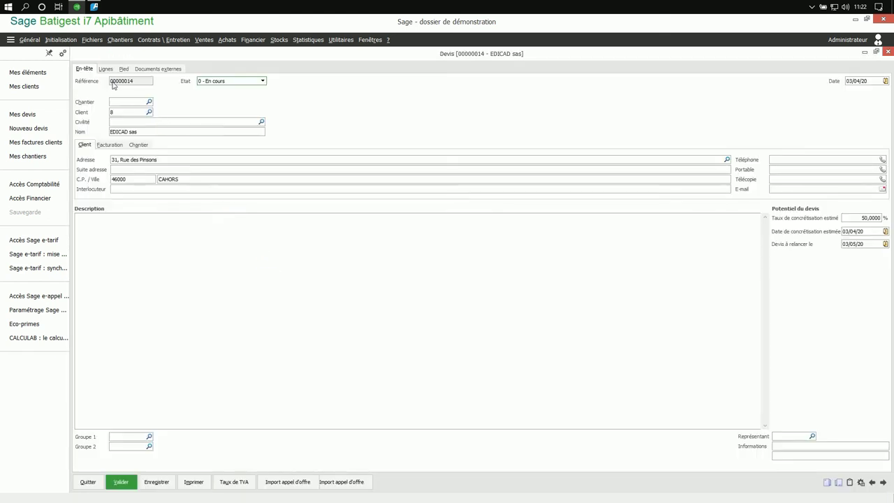
click(106, 69)
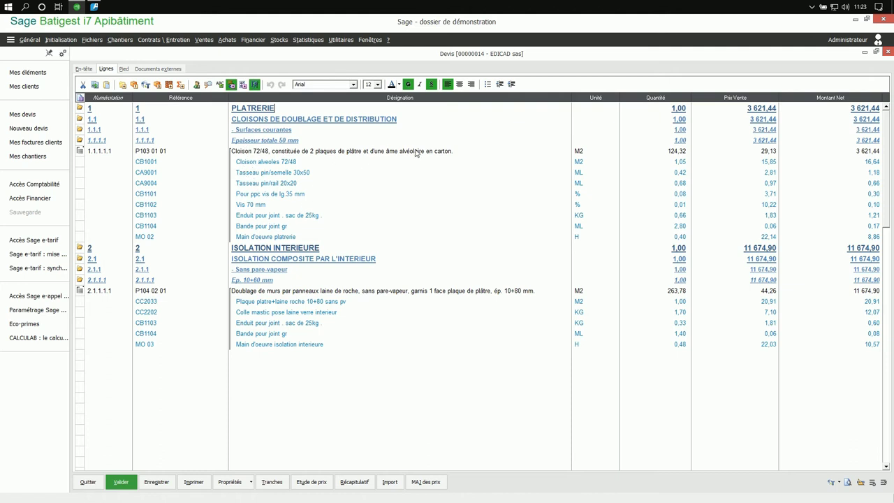
Step: Examine the wall-by-wall measurement details behind the quantities of the Cloison 72/48 and Doublage de murs lines
click(641, 153)
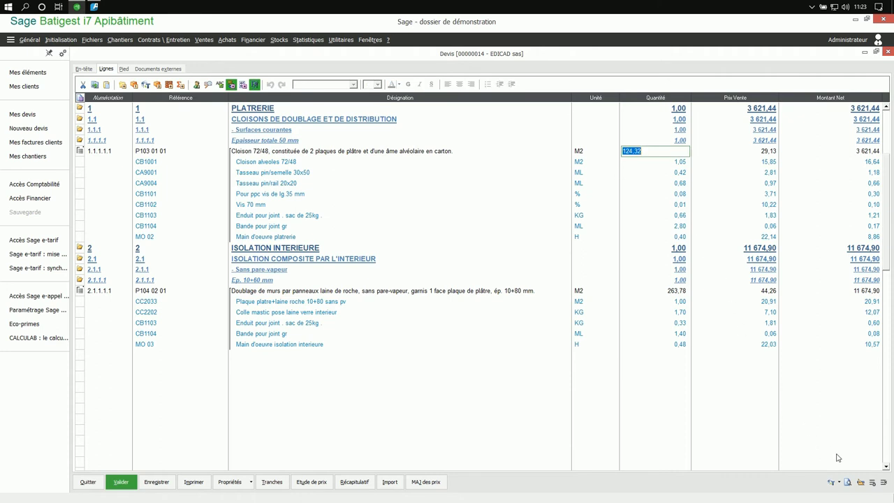
click(861, 482)
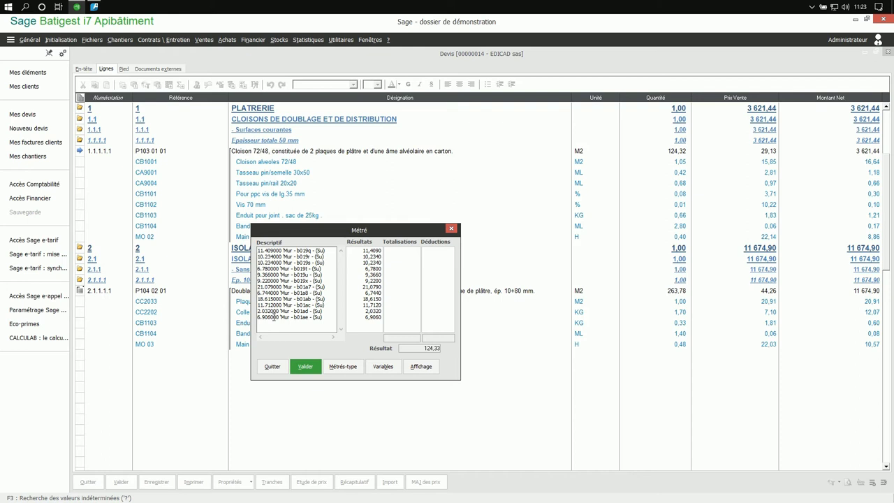
click(451, 229)
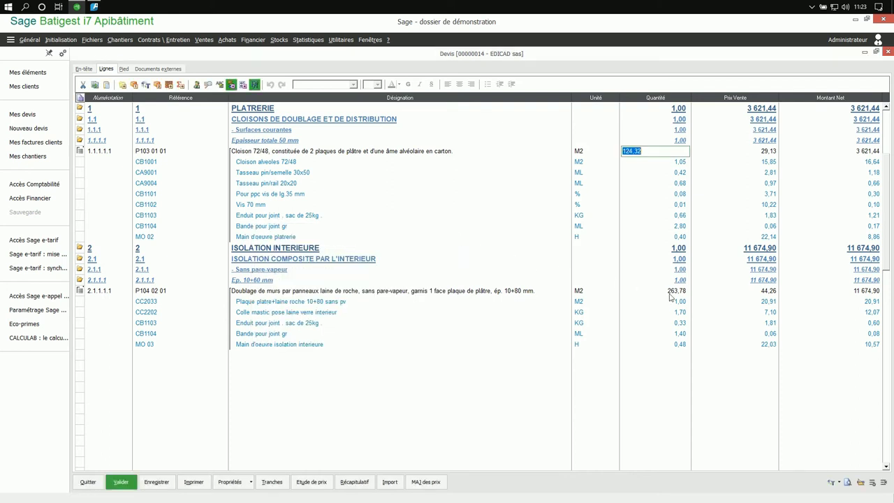
click(644, 292)
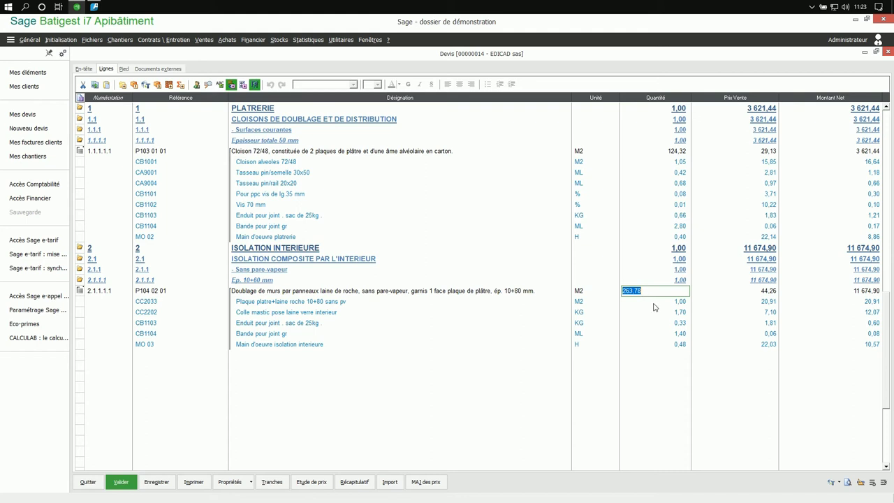
click(860, 482)
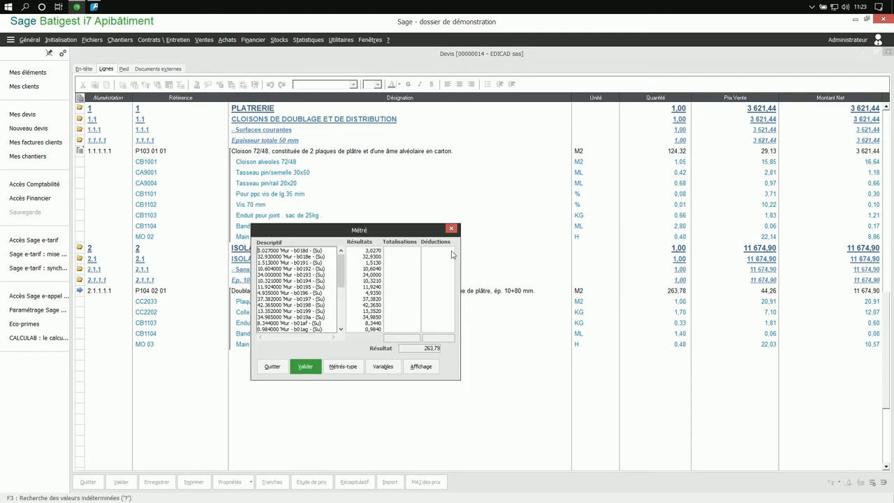
click(451, 229)
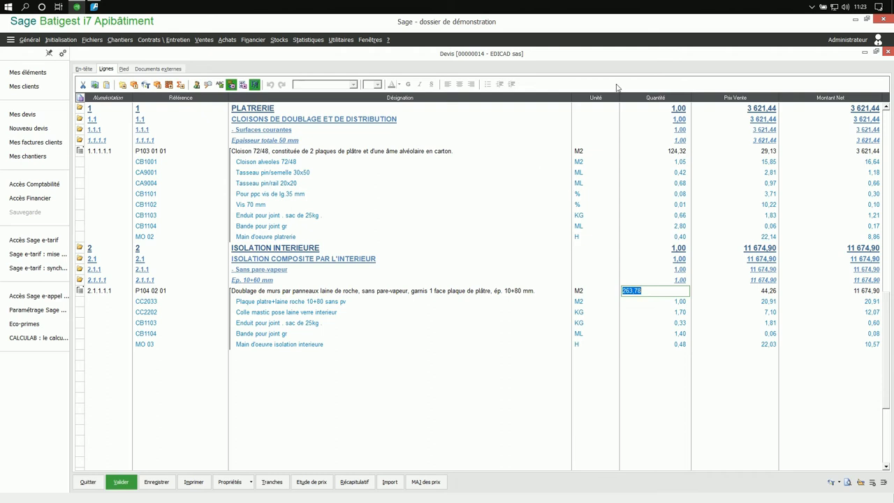
Step: Close the quote without saving changes and close the list of quotes
click(889, 54)
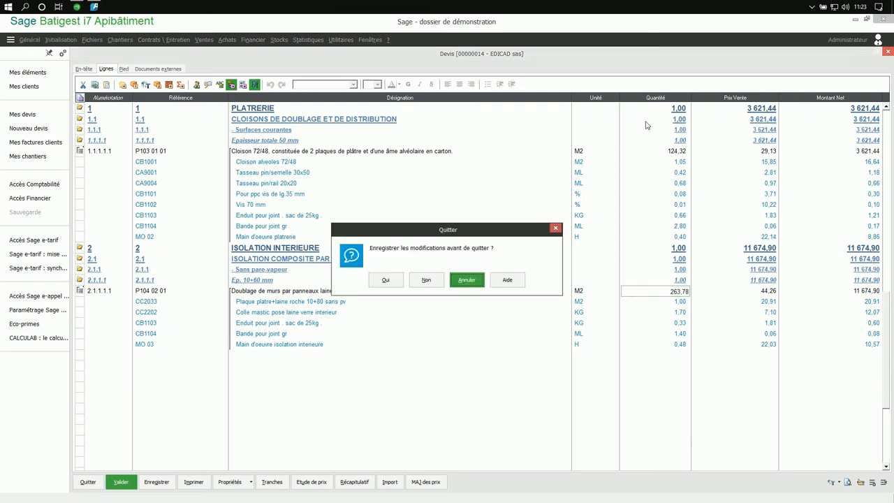
click(426, 280)
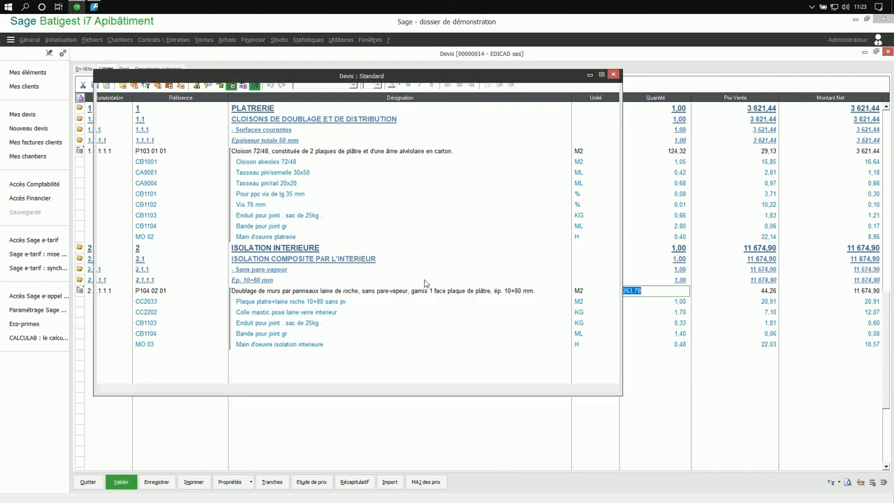
click(613, 75)
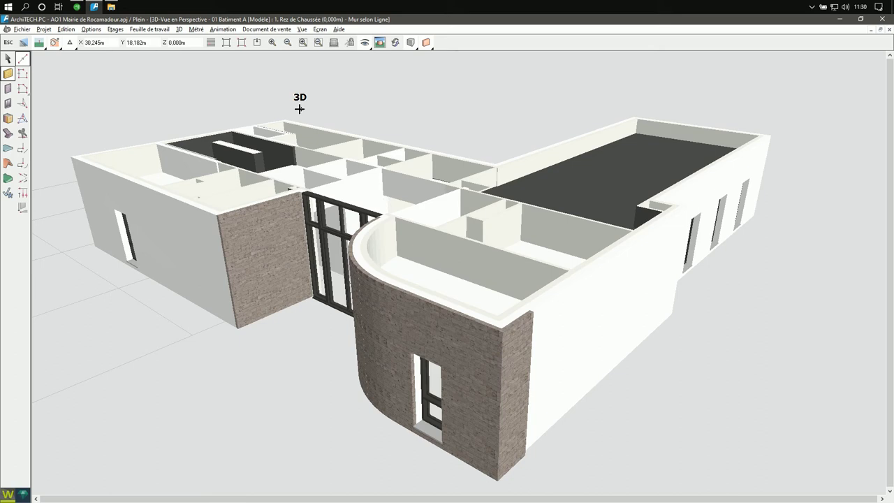
Step: Display the EDICAD sas quote dated 03/04/2020 as a call for tender (Appel d'offre), deleting the elements that no longer exist in the project
click(196, 29)
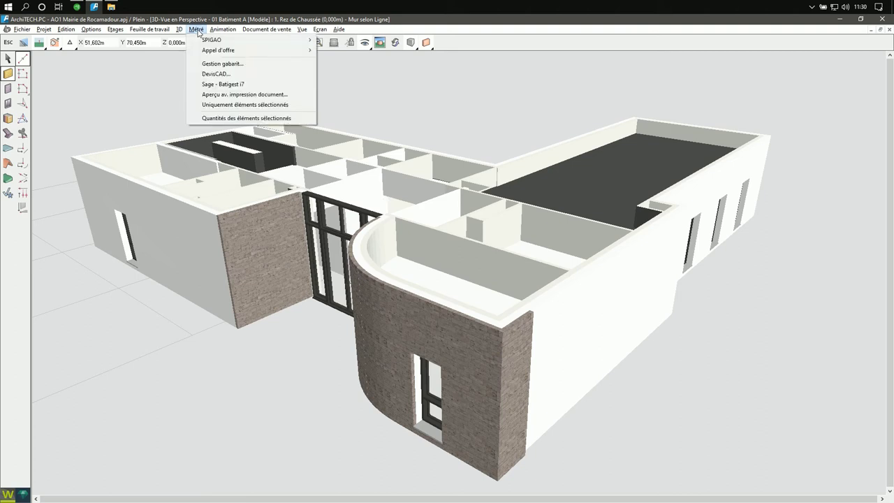
mouse_move(238, 53)
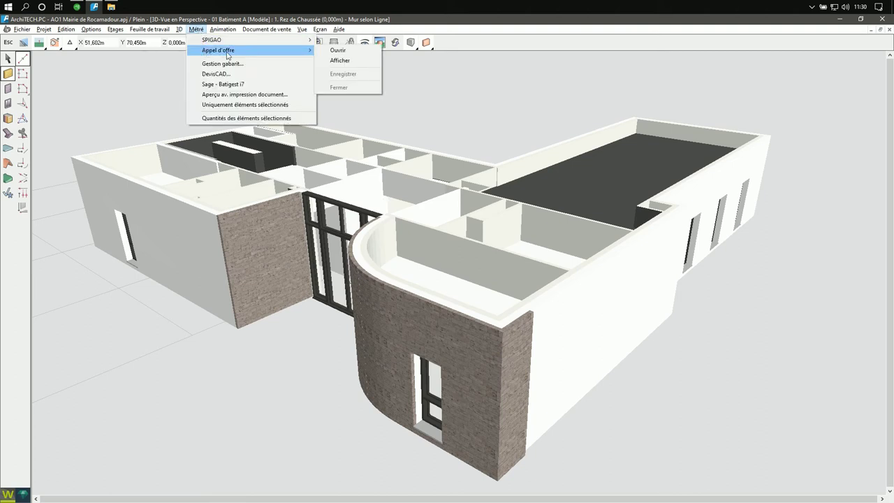
click(340, 61)
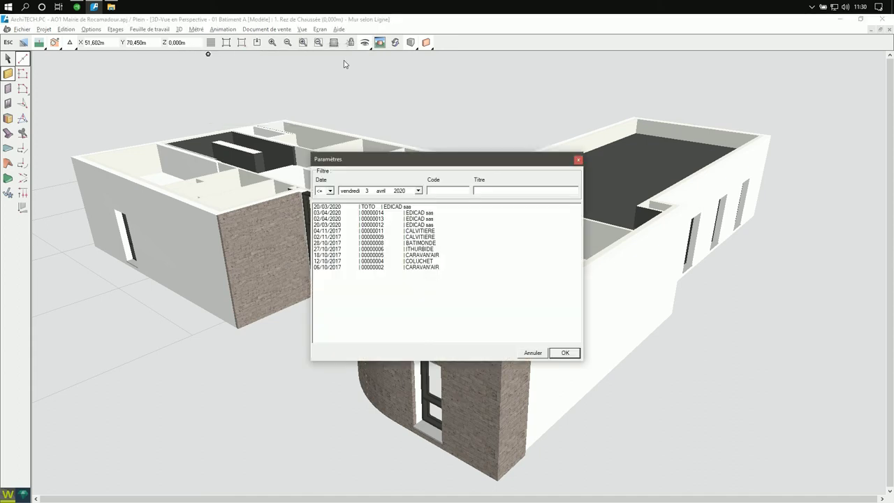
click(376, 217)
click(565, 353)
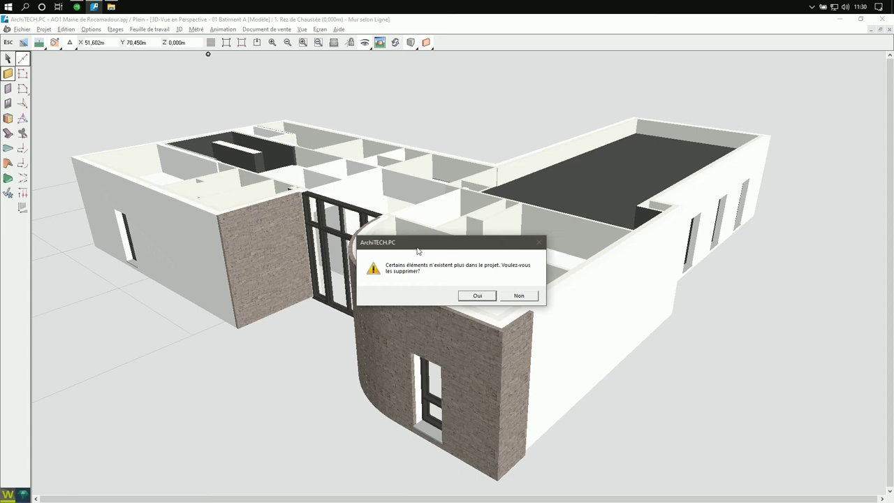
click(477, 296)
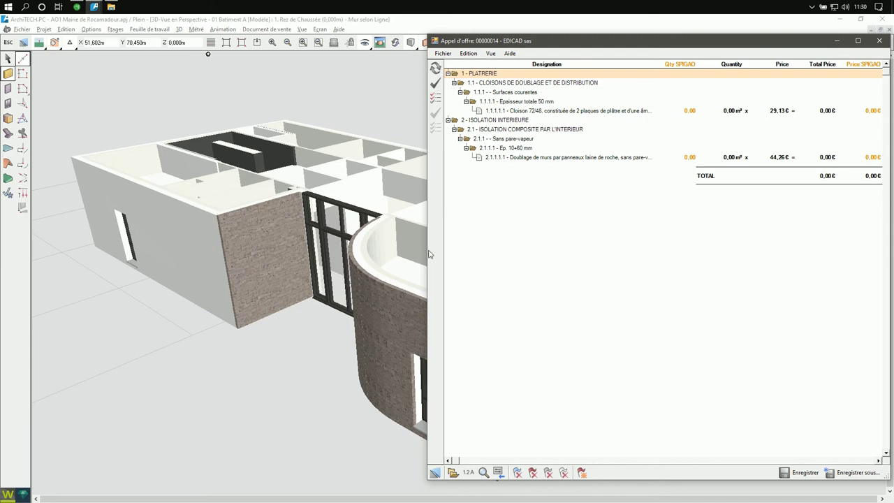
Step: Activate the Cloison 72/48 tender line and select all walls identical to the interior partition in the 3D model
drag(427, 250, 454, 252)
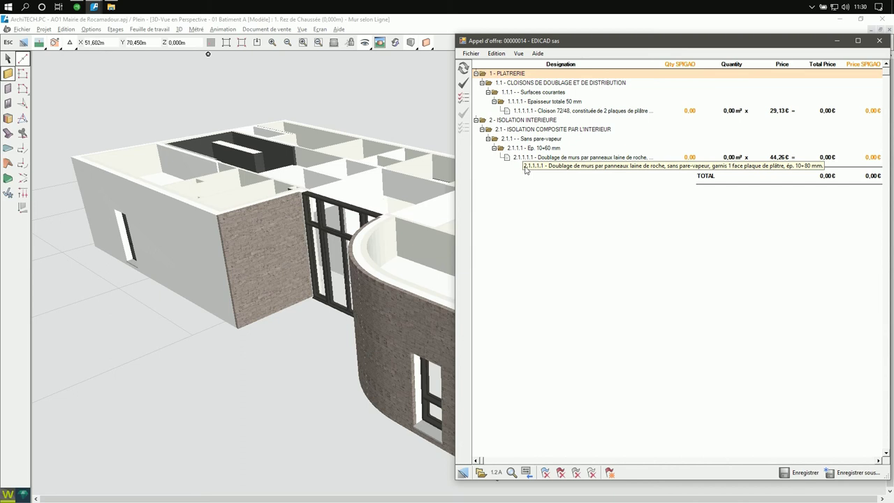
click(545, 113)
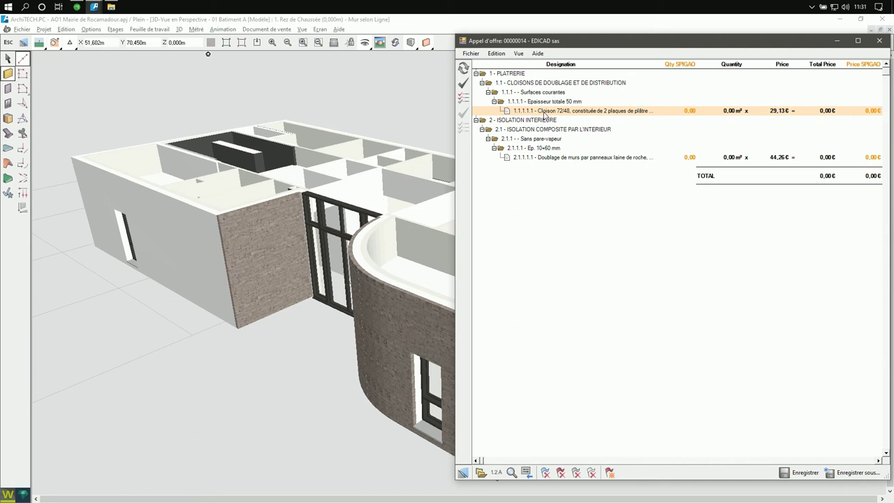
click(196, 91)
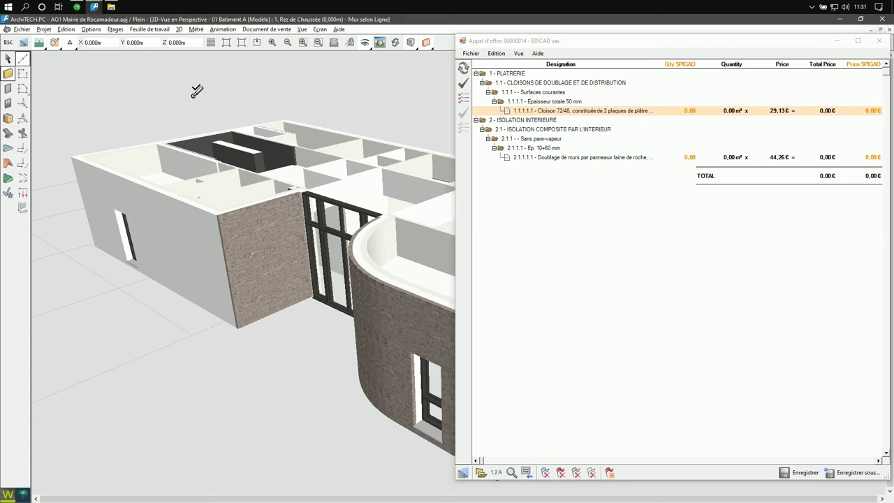
right_click(323, 152)
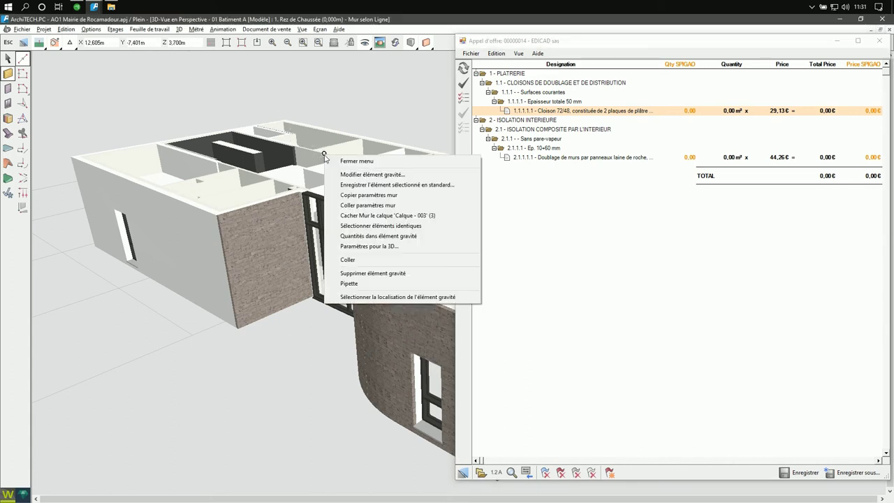
click(376, 226)
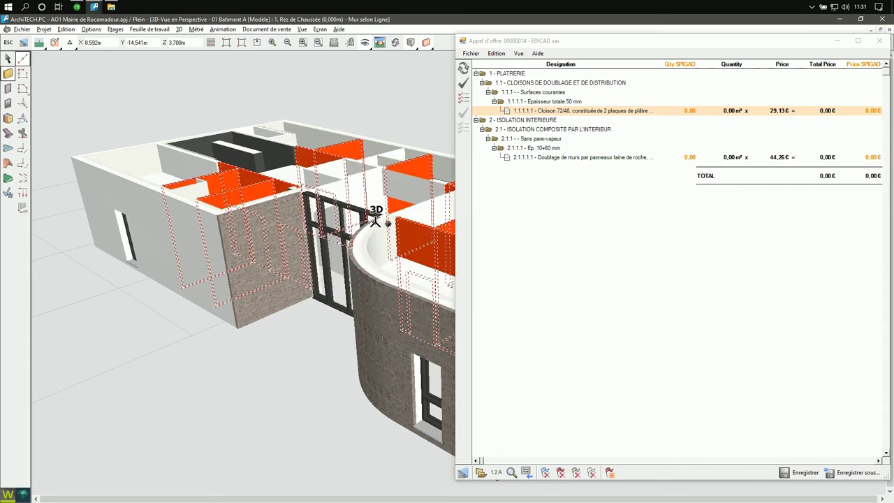
Step: Assign the selected partitions to the Cloison 72/48 line, taking the Surface (Su) parameter as its quantity
click(506, 112)
drag(507, 113, 412, 110)
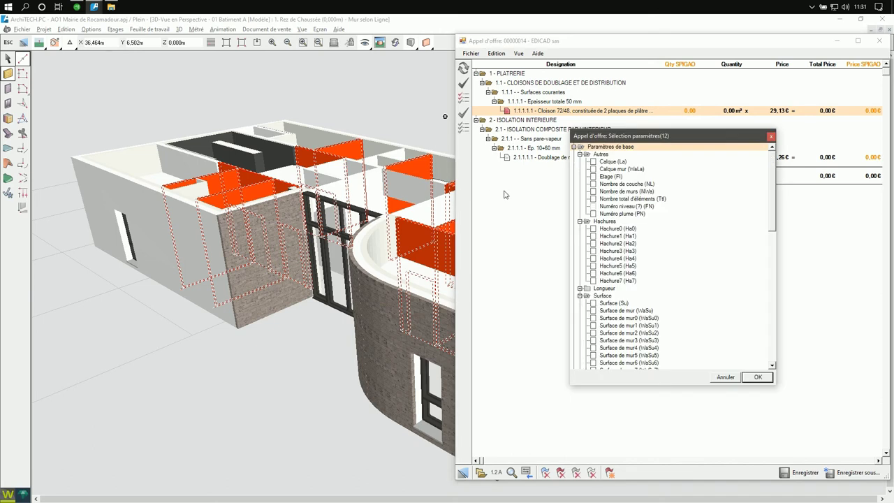
click(594, 305)
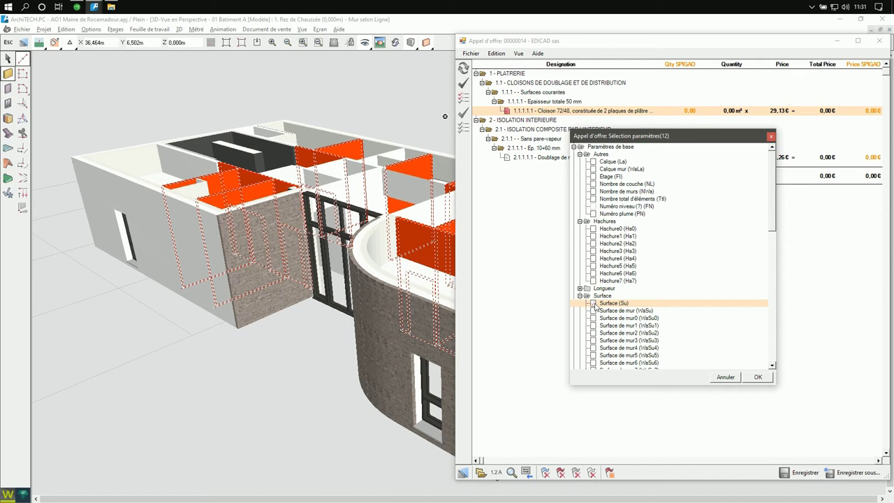
click(593, 304)
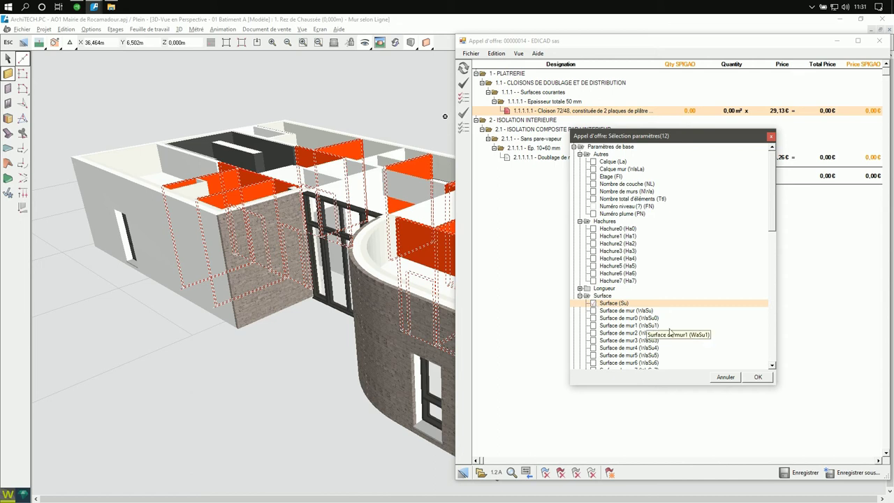
click(757, 376)
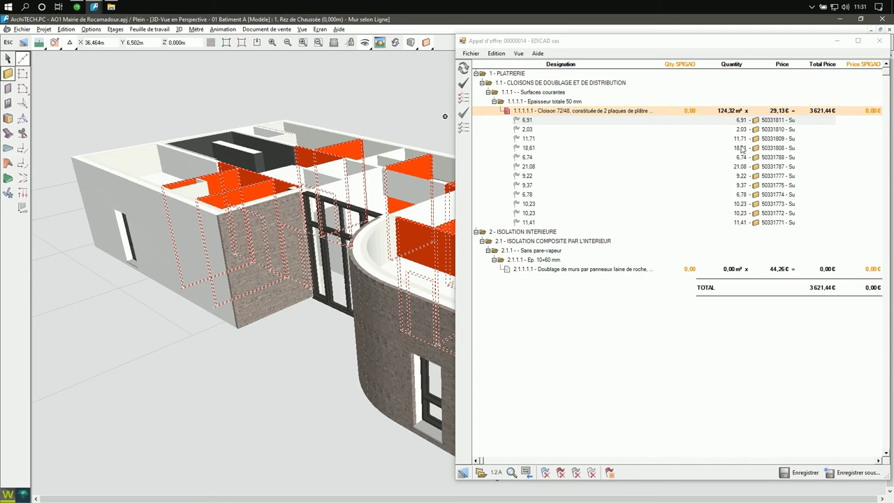
Step: Change the title of the Cloison 72/48 work item to "Cloison 72/48, XXX"
right_click(582, 113)
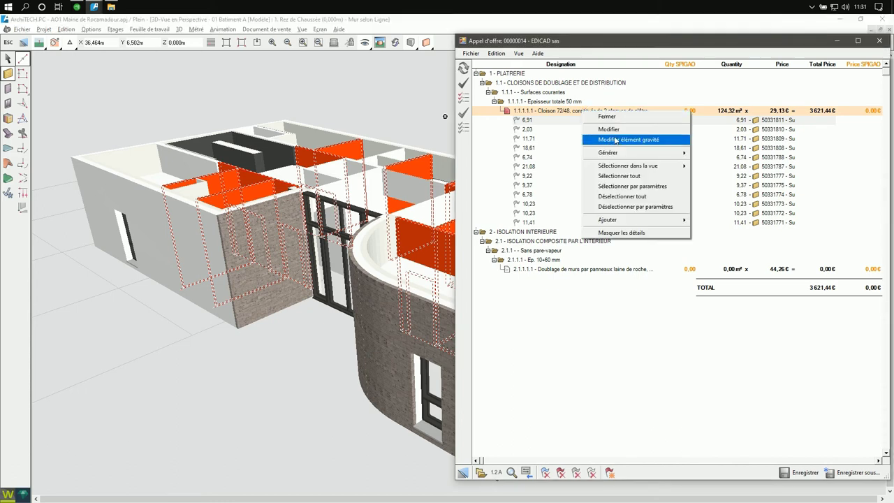
click(617, 142)
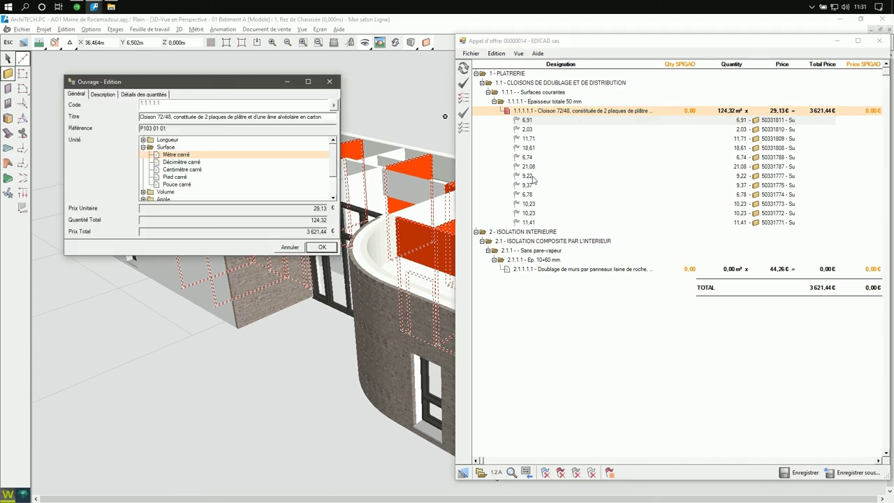
drag(322, 117, 174, 116)
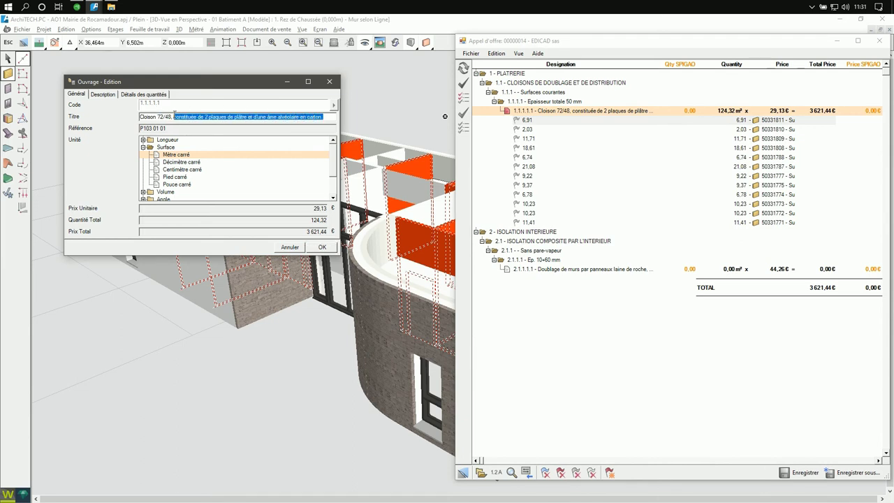
text(XXX)
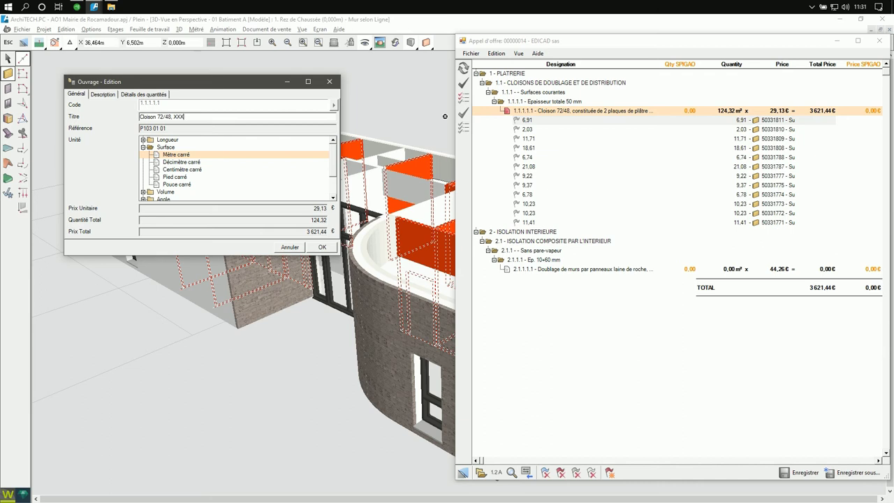
click(321, 247)
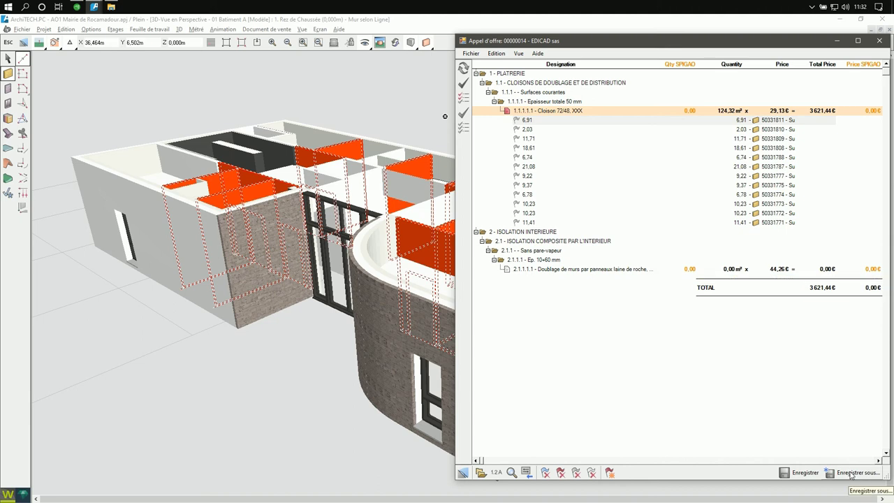
Step: Save the call for tender as a new quote named "Web demo"
click(852, 475)
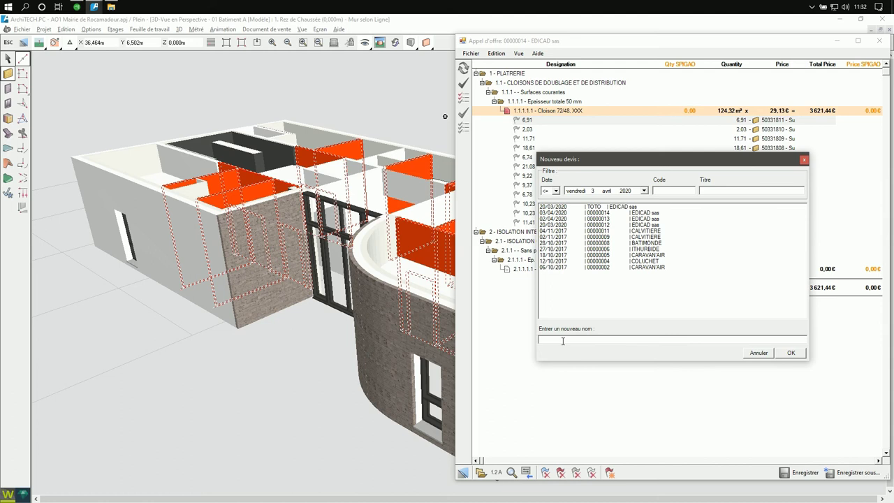
text(Web demo)
click(795, 355)
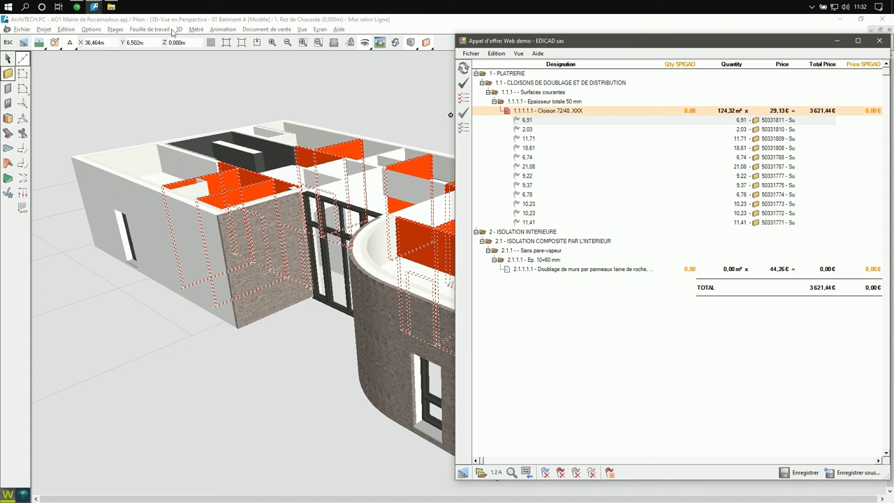
Step: Switch to Sage Batigest i7 and find the Web demo quote in the list of quotes
click(82, 7)
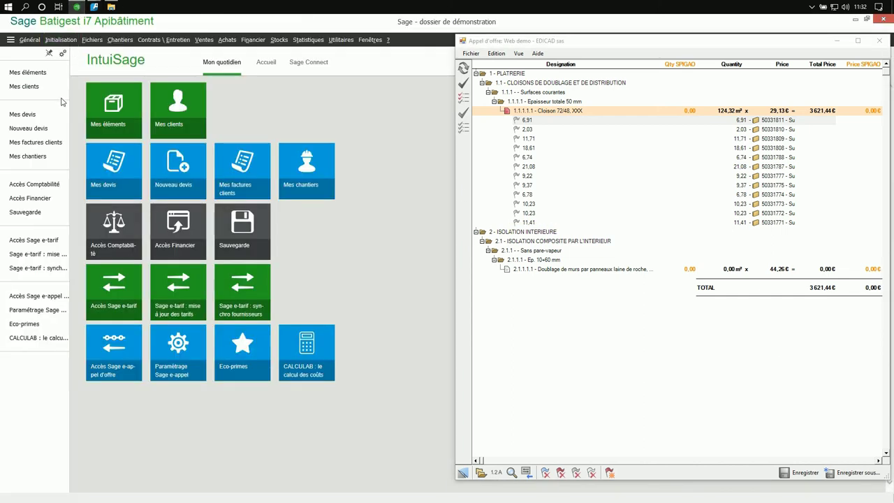
click(31, 116)
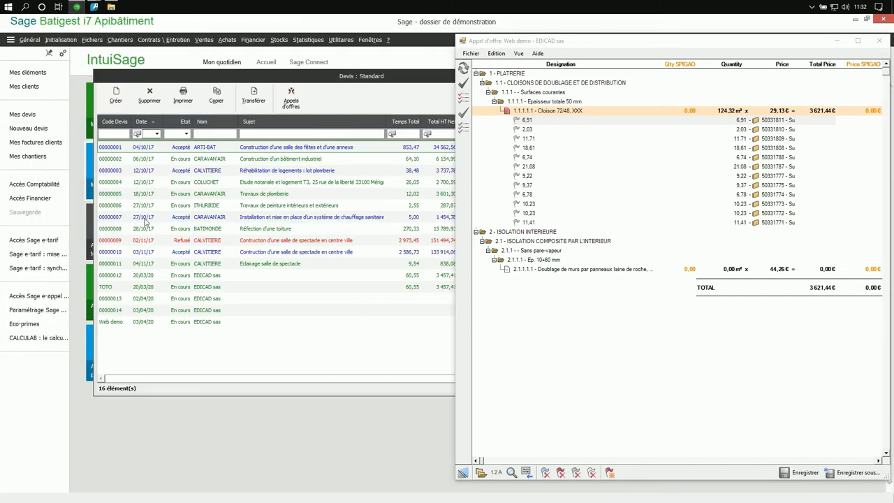
click(132, 323)
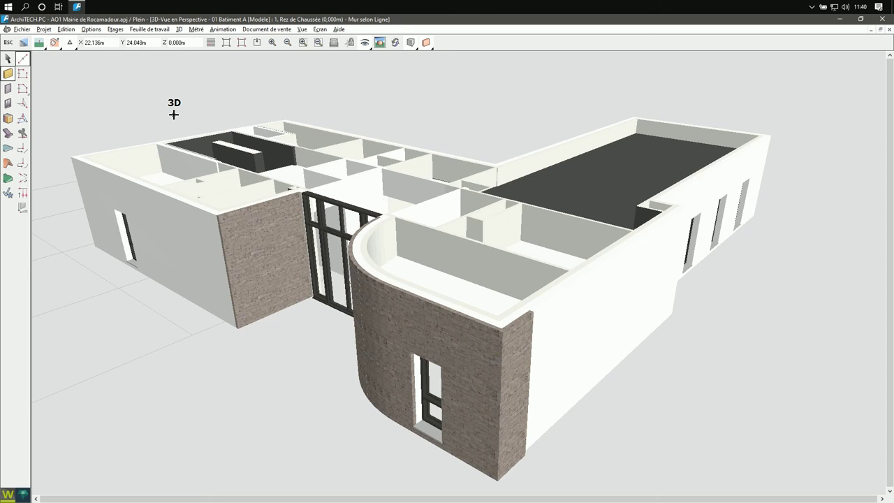
Step: Change the materials library plugin to EBP Bâtiment, accepting its existing connection settings, and close the library manager
click(43, 31)
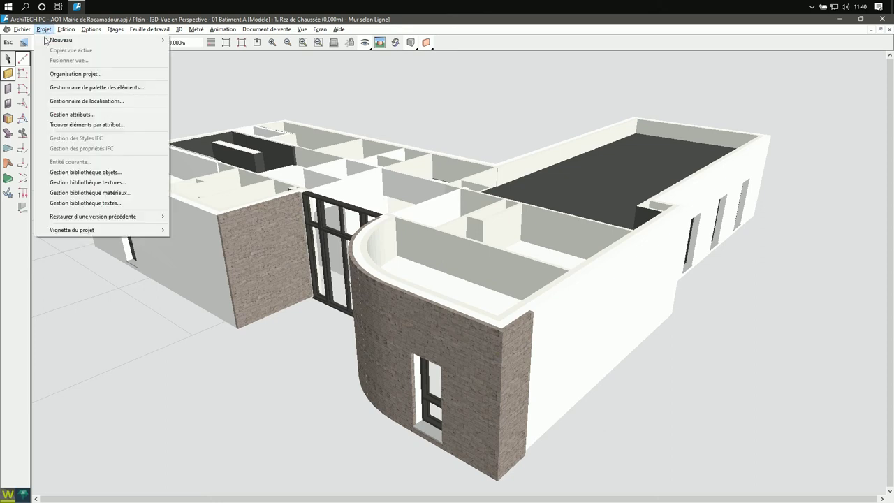
click(105, 192)
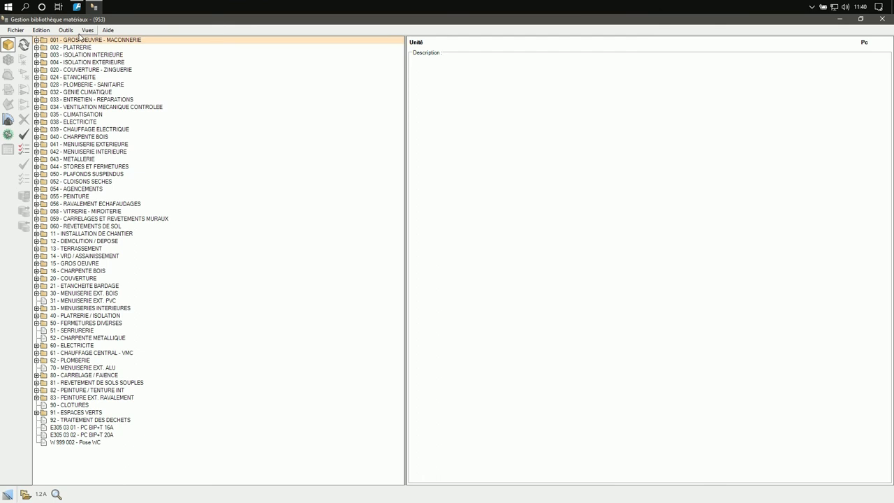
click(65, 31)
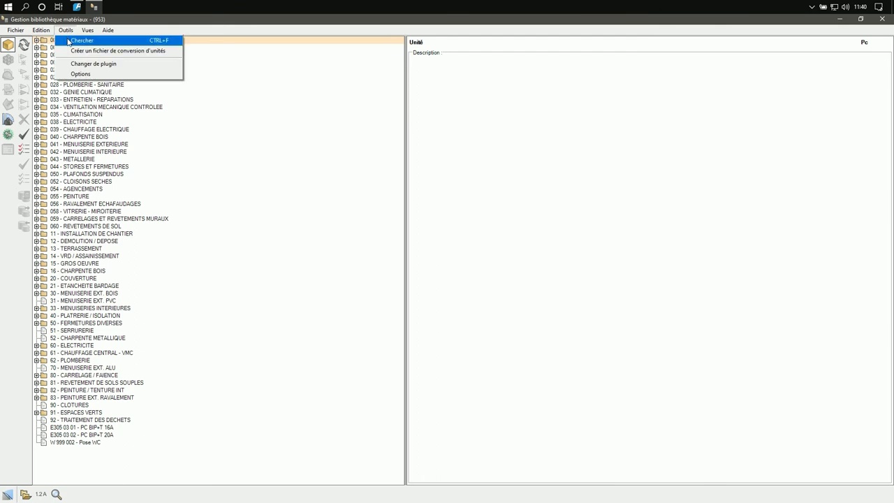
click(84, 65)
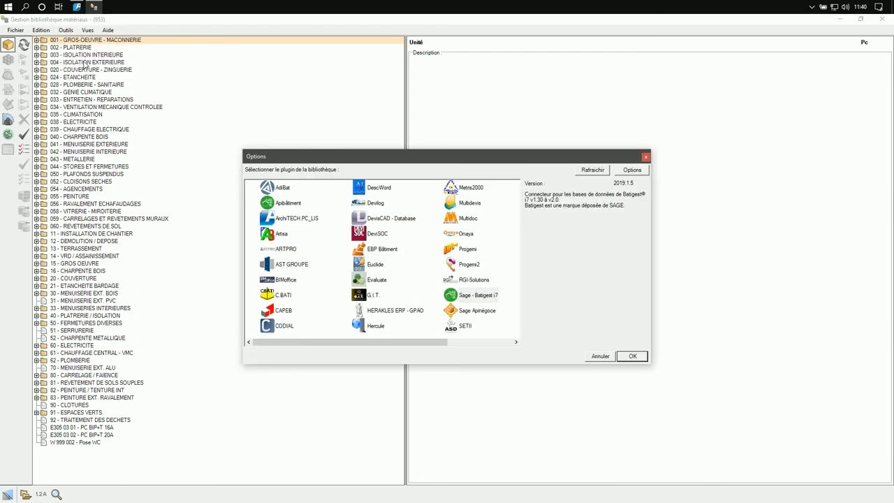
click(384, 252)
click(632, 169)
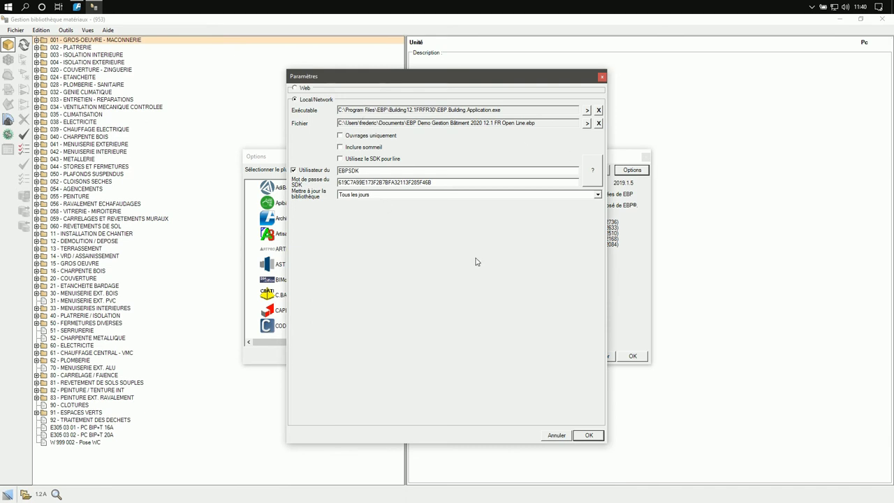
click(590, 435)
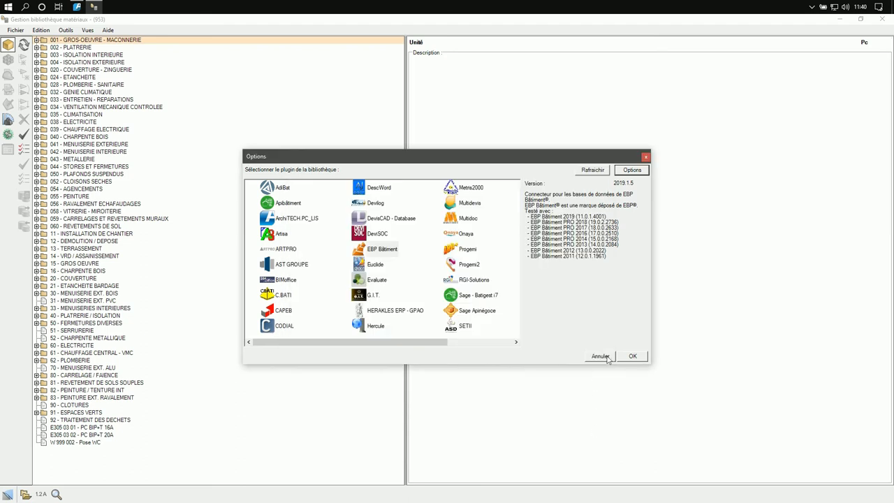
click(633, 357)
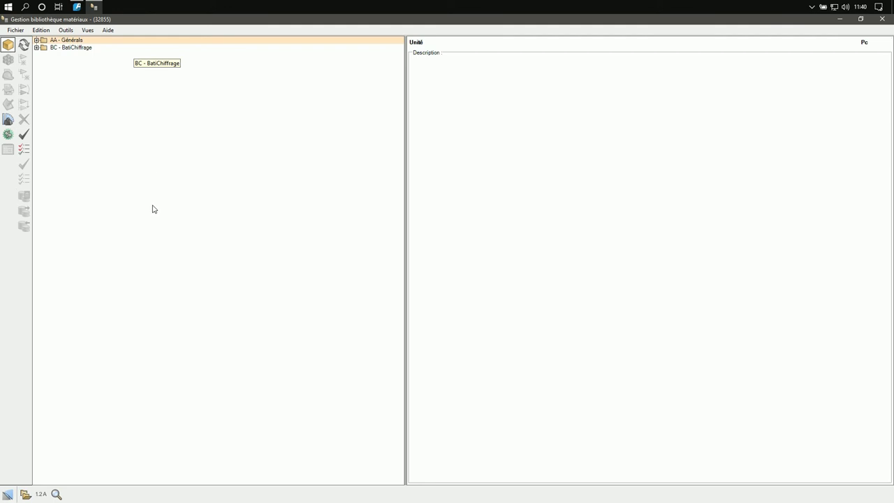
click(882, 19)
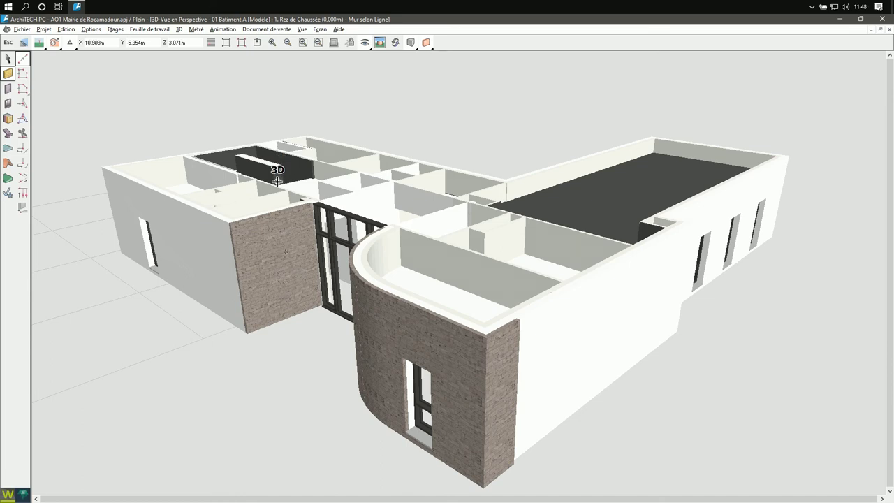
Step: Select the identical floor slabs throughout the building, covering the small rooms, the curved room and the large hall
click(7, 59)
mouse_move(300, 224)
mouse_down()
mouse_move(301, 215)
mouse_move(301, 230)
mouse_up()
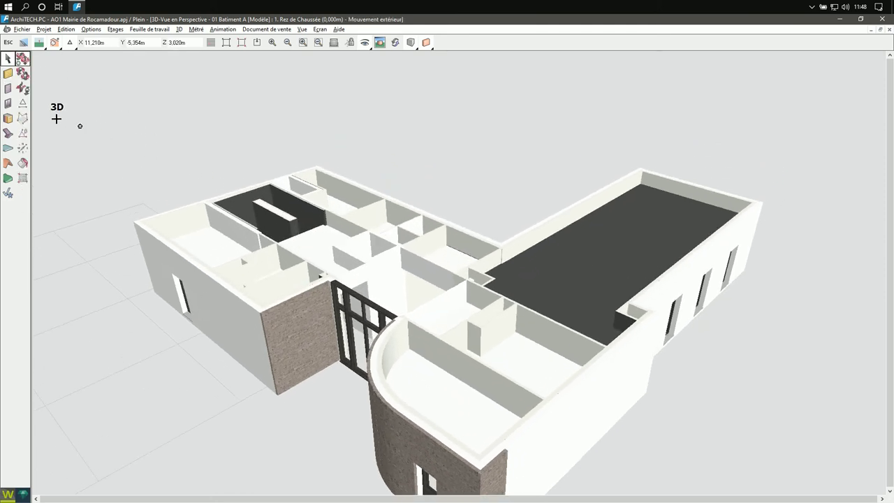
click(10, 148)
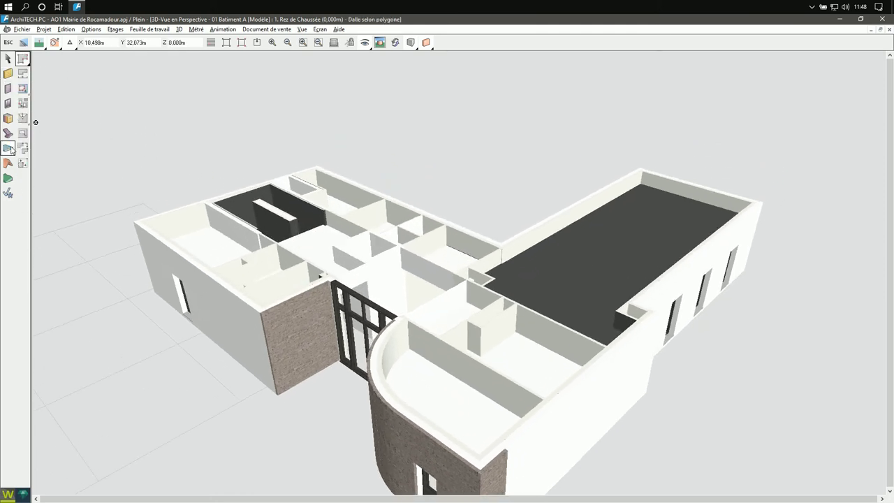
right_click(197, 239)
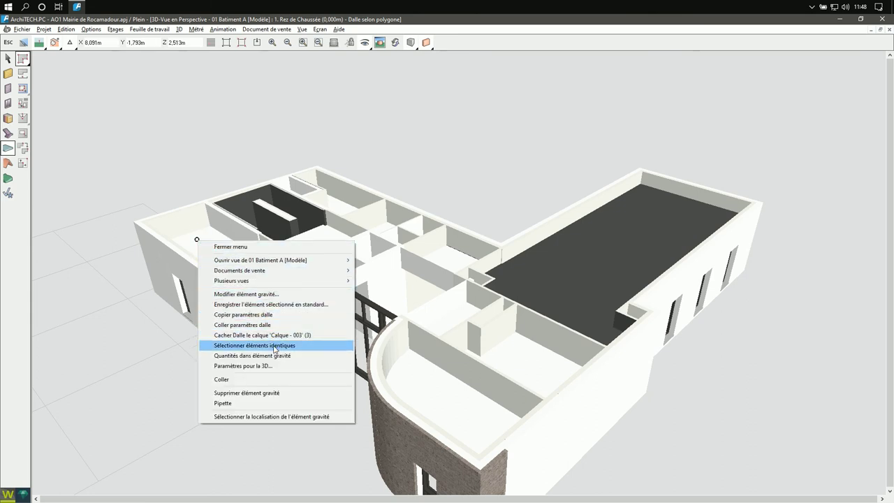
click(332, 345)
right_click(423, 370)
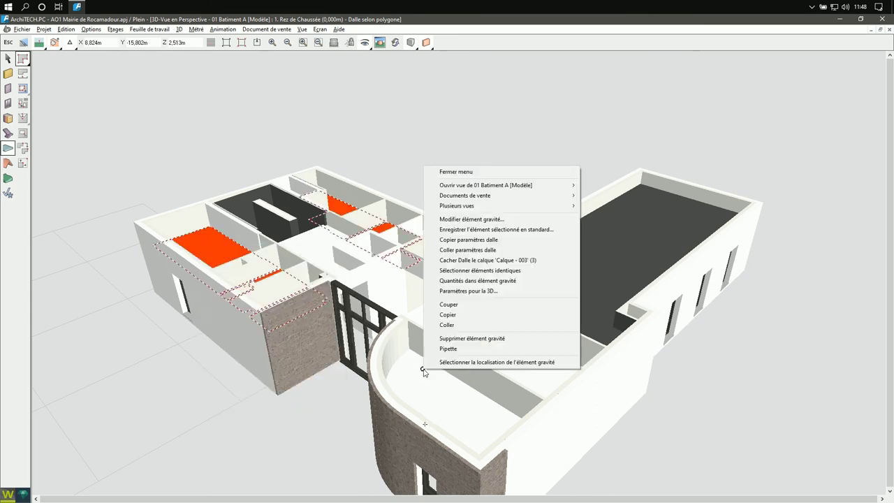
click(472, 270)
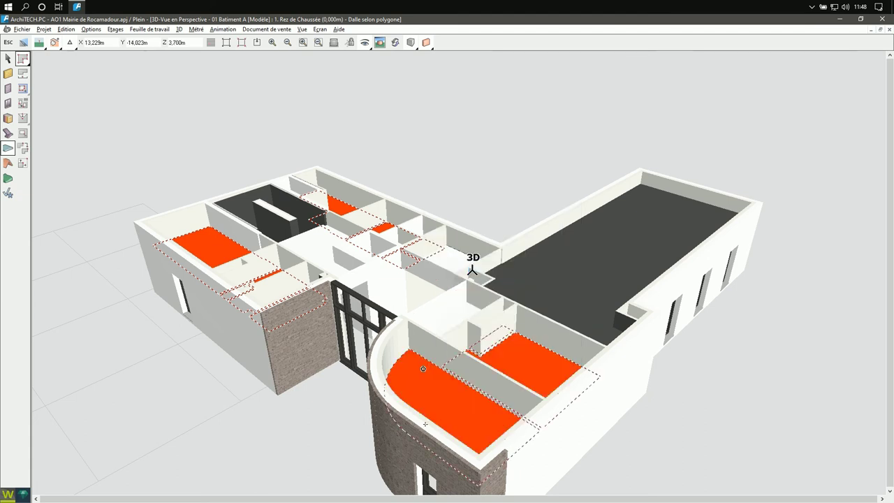
right_click(455, 257)
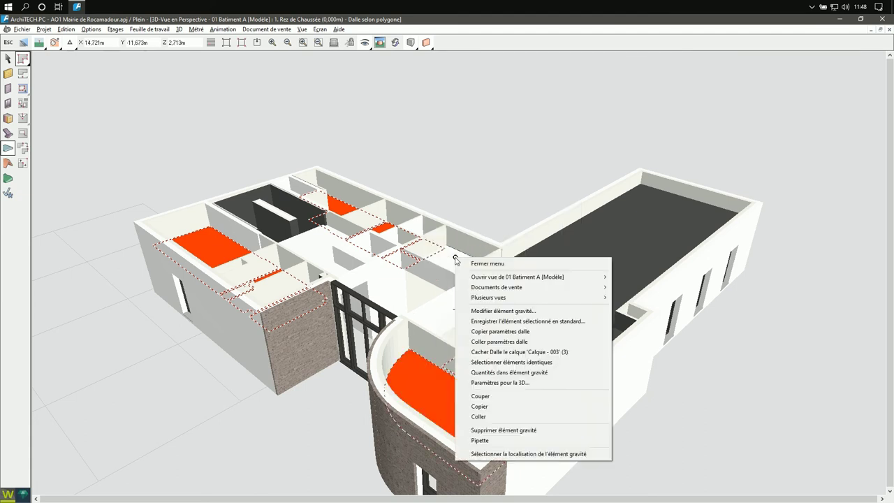
click(520, 361)
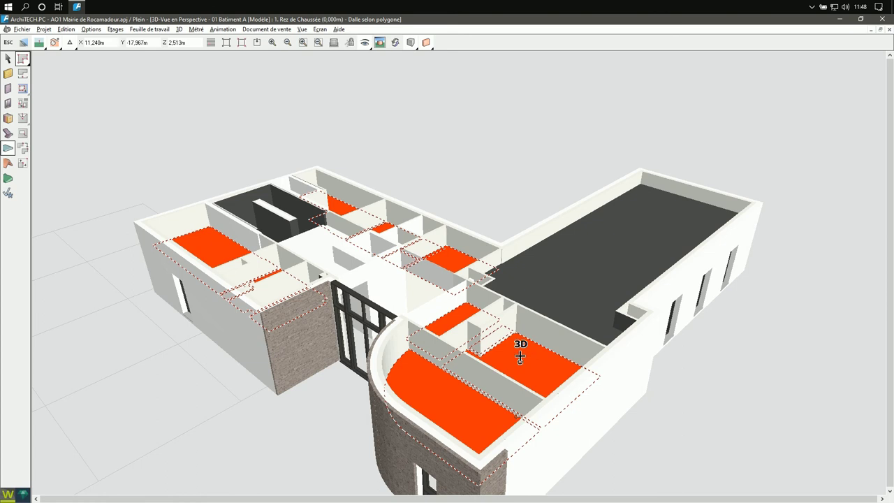
right_click(560, 276)
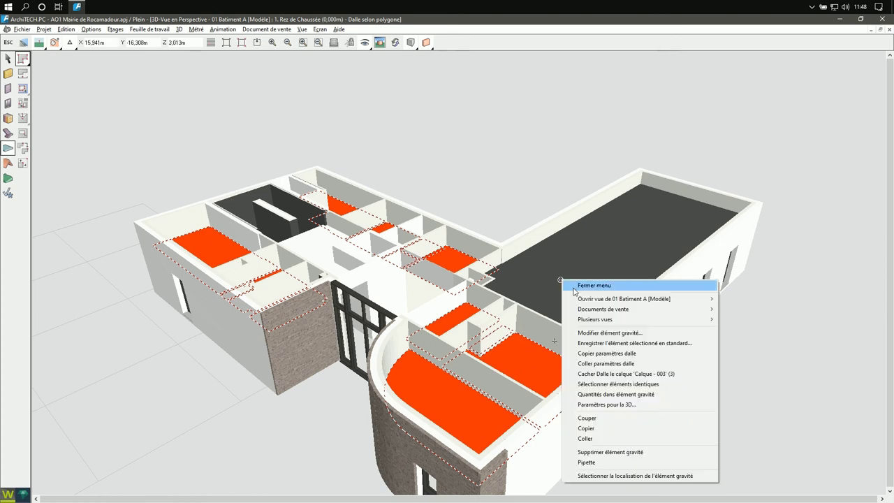
click(630, 377)
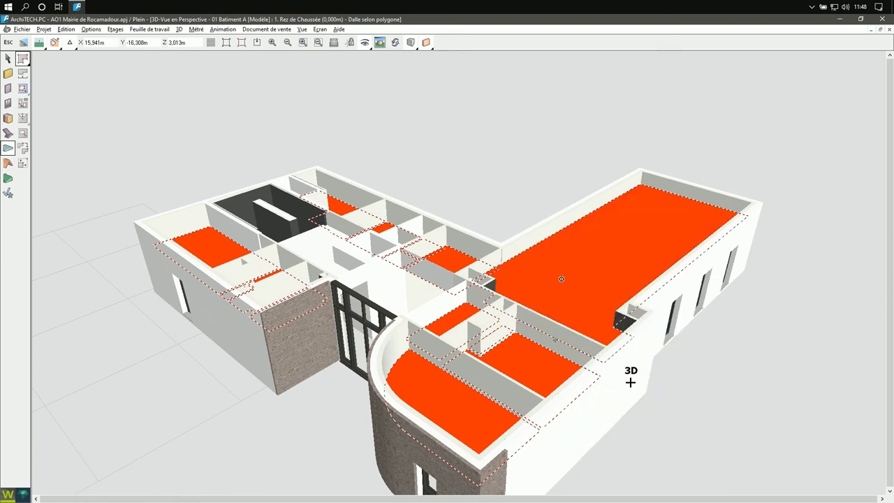
Step: Open the selected slabs for modification and set the parameter for linking materials to Surface (Su)
right_click(424, 170)
click(479, 224)
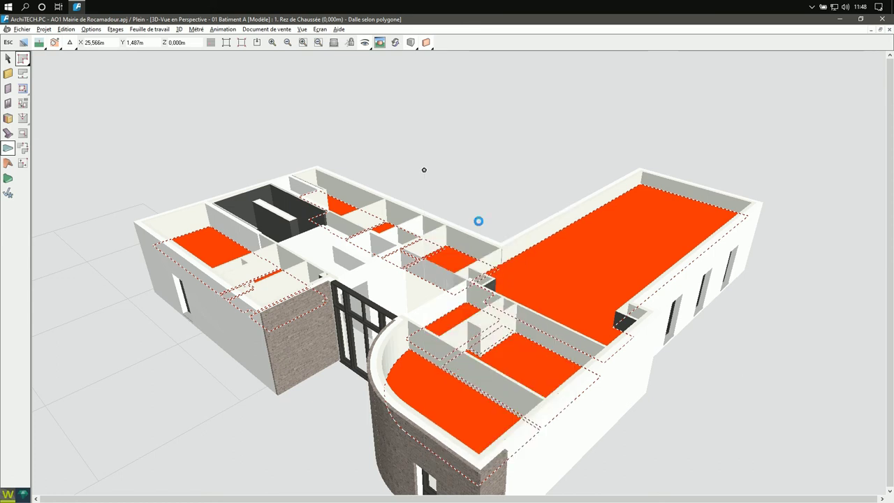
click(492, 169)
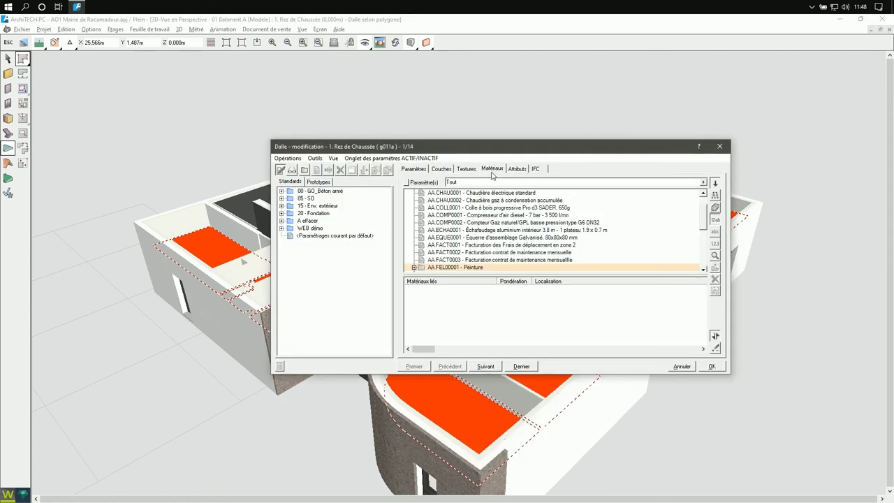
click(525, 183)
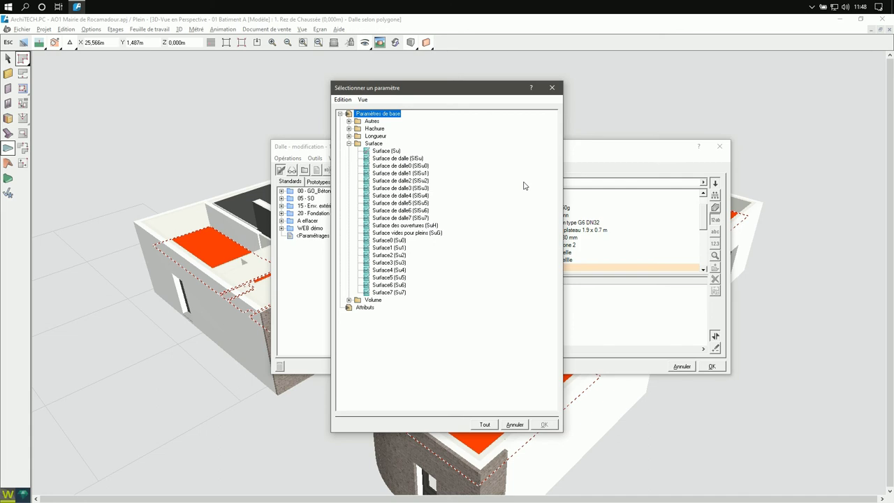
click(393, 151)
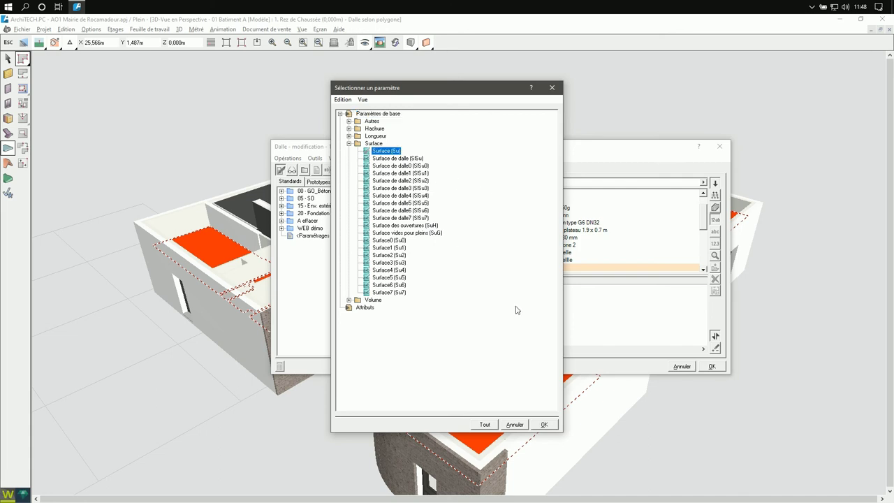
click(544, 424)
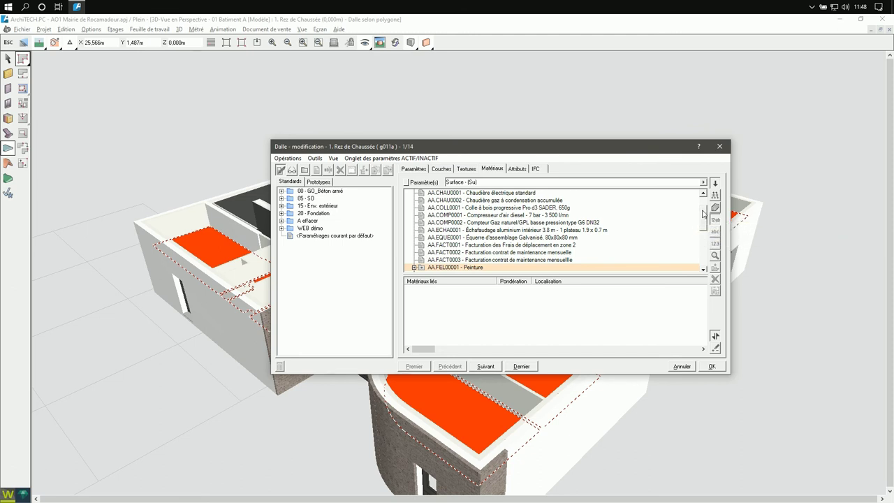
Step: Link "Pose sous-couche + Pose peinture mat, le M²" from the AA.FEL00001 - Peinture family to the slabs and validate the modification
scroll(703, 215, down, 2)
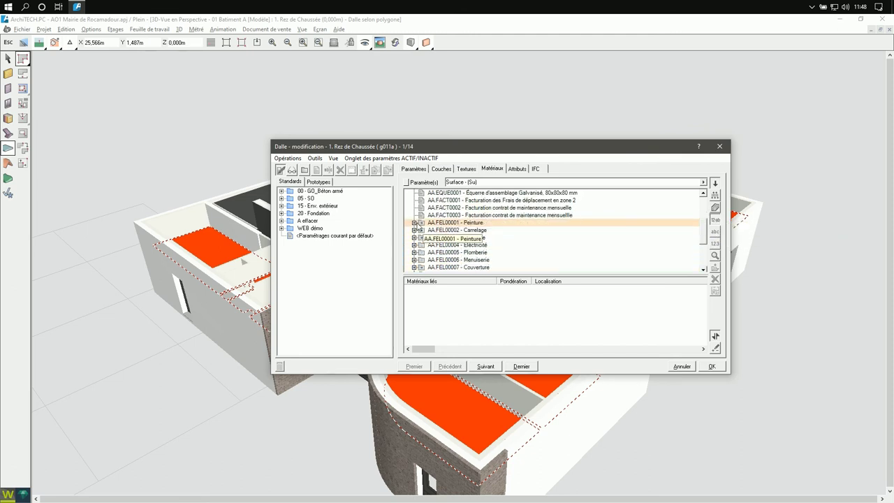
click(414, 223)
scroll(706, 227, down, 3)
scroll(705, 228, down, 4)
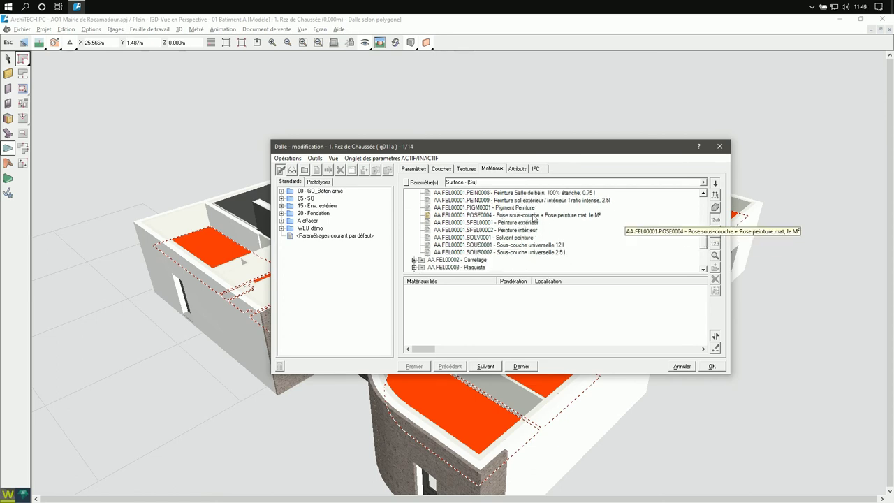
click(534, 215)
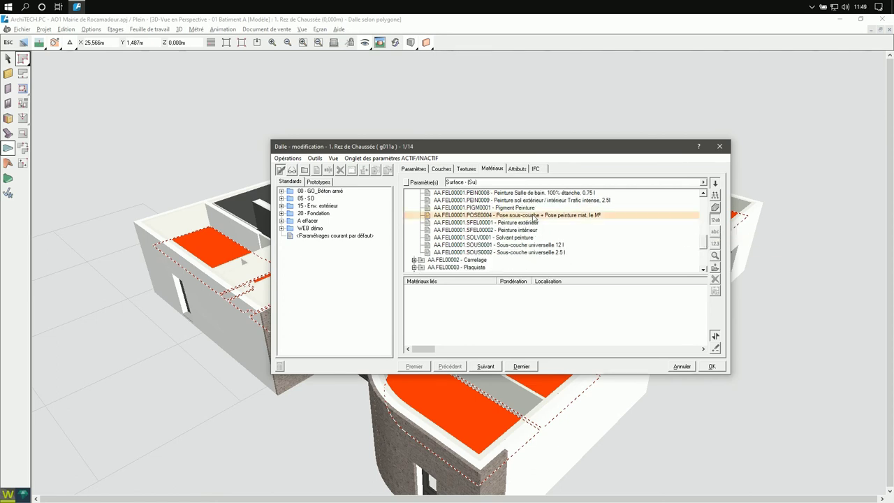
click(715, 268)
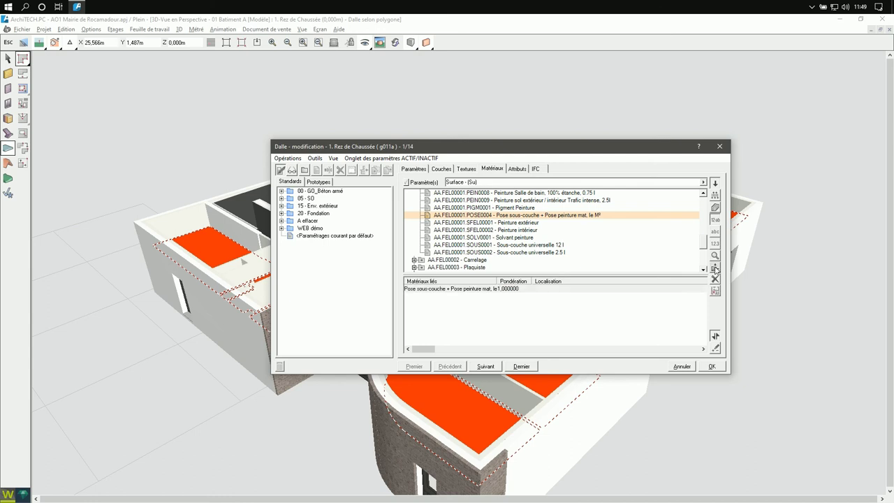
click(714, 368)
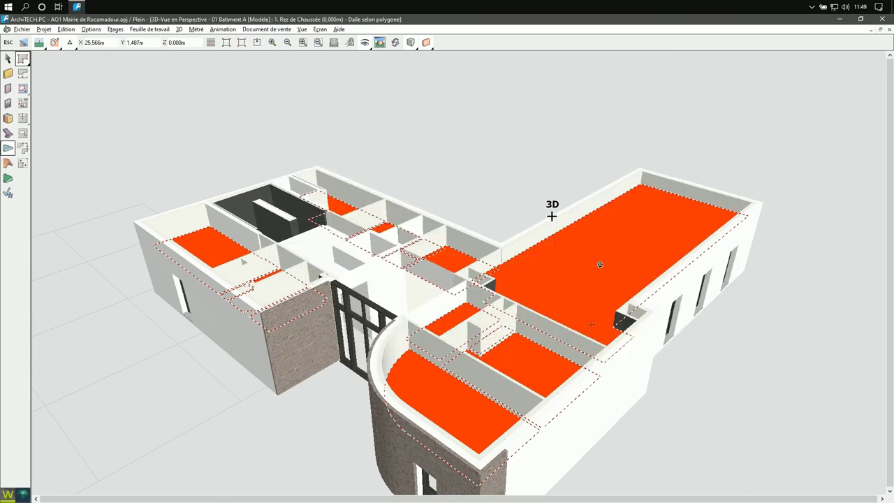
Step: Switch to EBP Gestion Bâtiment 2020, open the last used dossier and close the alerts
click(10, 7)
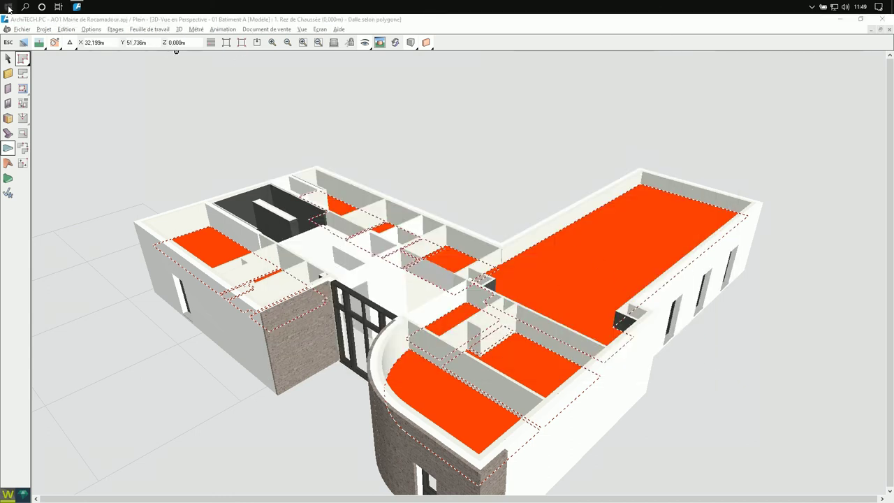
click(420, 75)
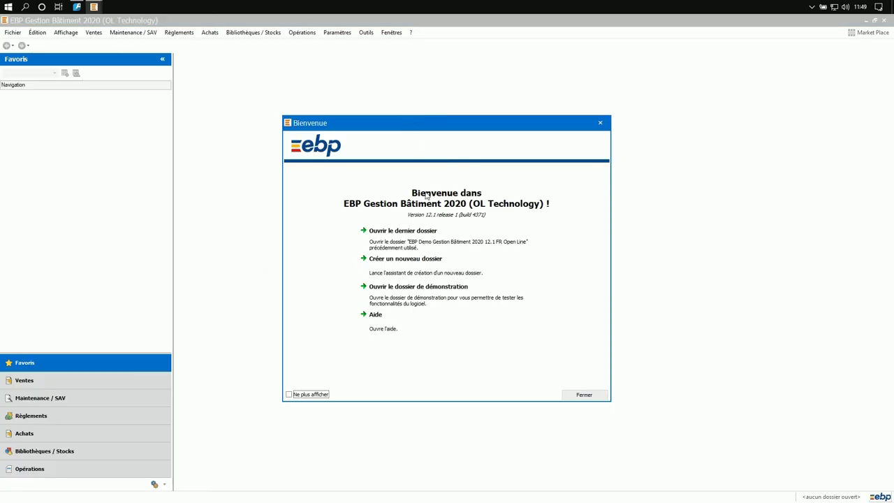
click(419, 247)
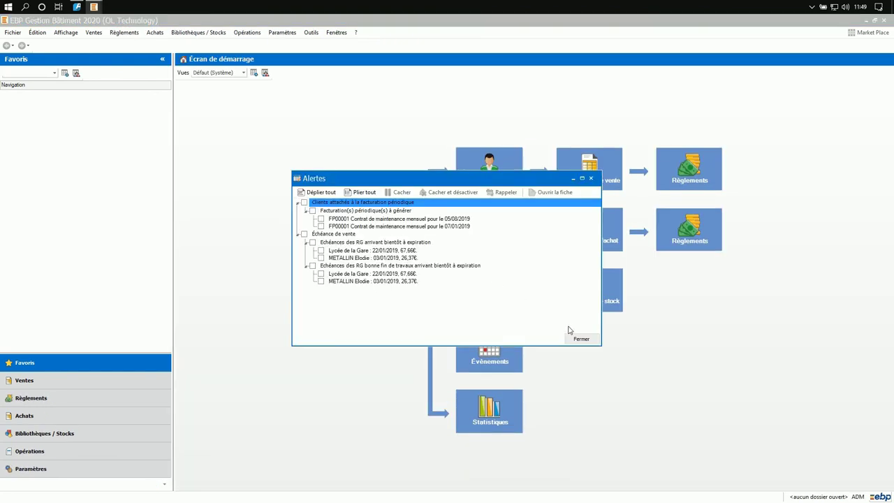
click(580, 338)
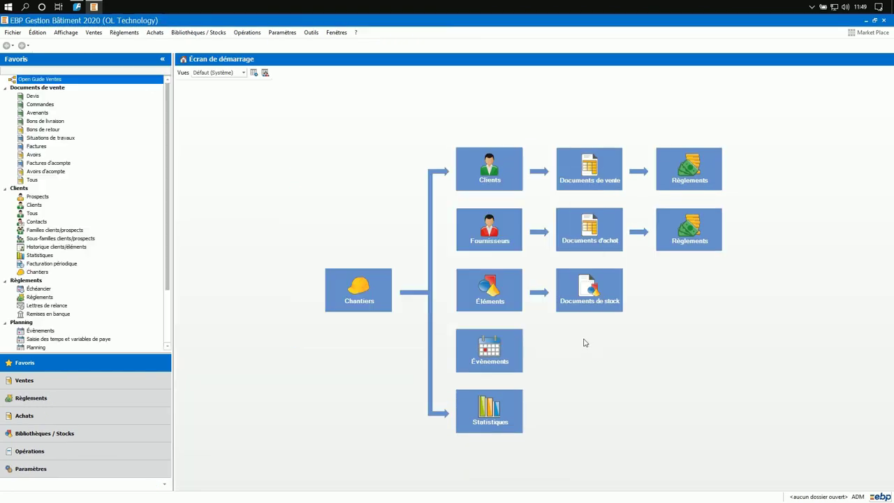
Step: Return to ArchiTECH.PC and export the selected slabs' quantities to EBP Bâtiment, replacing C:\EdiCAD\export.csv and importing it at the end
click(76, 7)
click(197, 29)
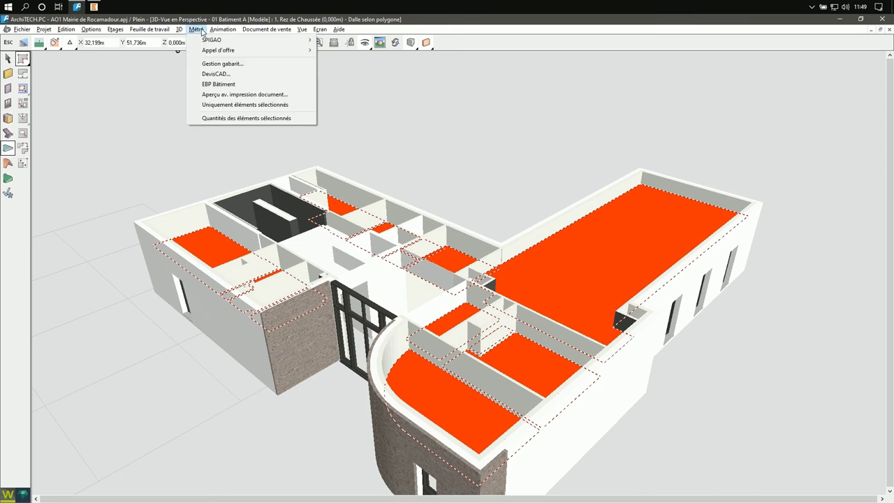
click(225, 84)
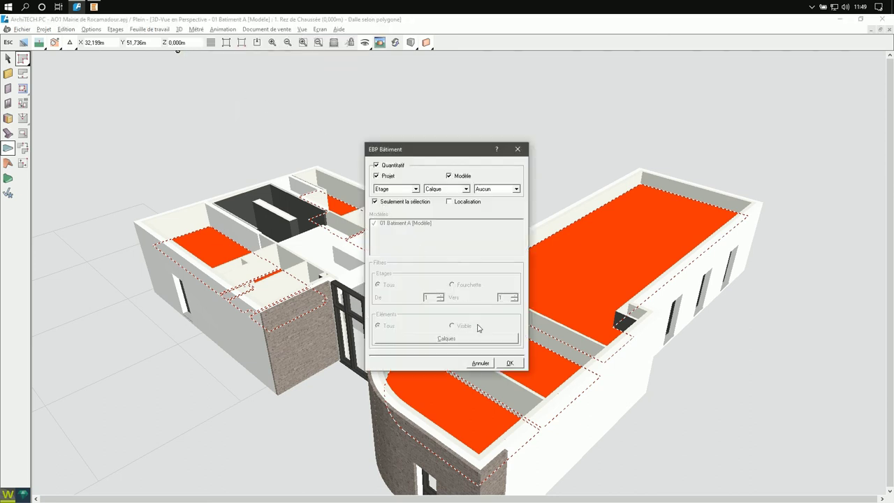
click(510, 363)
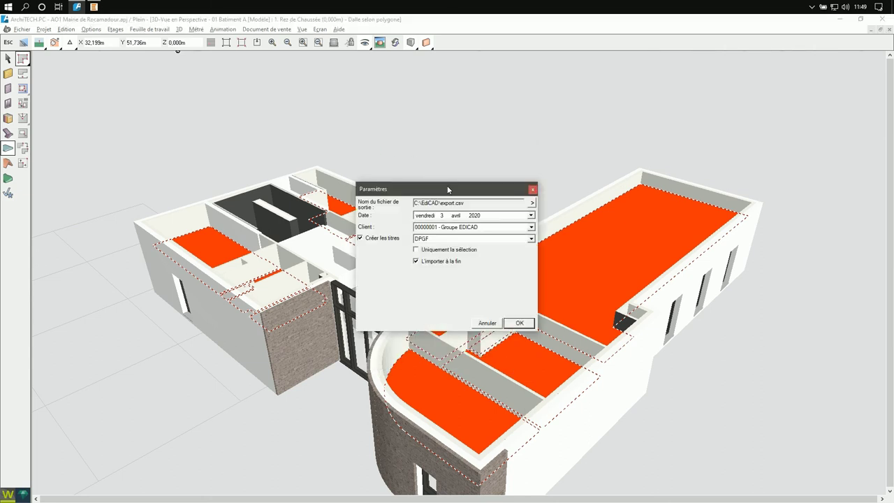
click(519, 323)
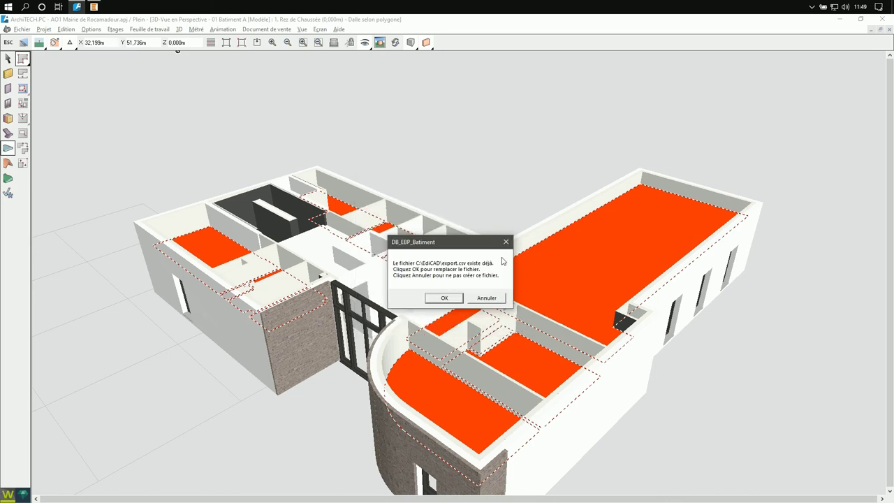
click(452, 296)
key(alt+Tab)
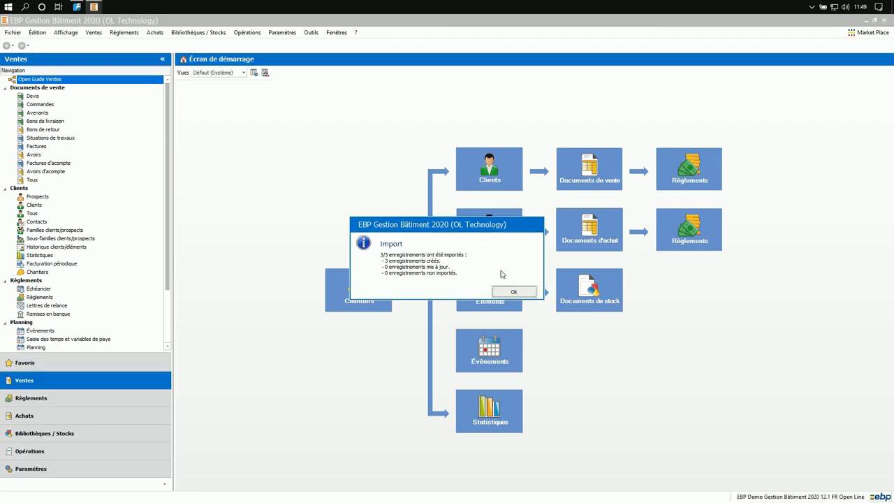
click(520, 292)
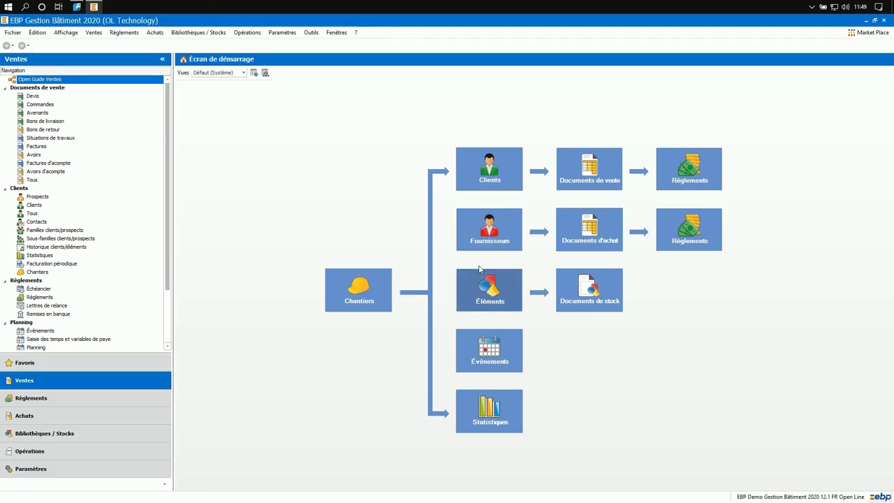
Step: Open the newest Groupe EDICAD quote in the list of quotes and expand all its lines to examine the painting work
click(62, 98)
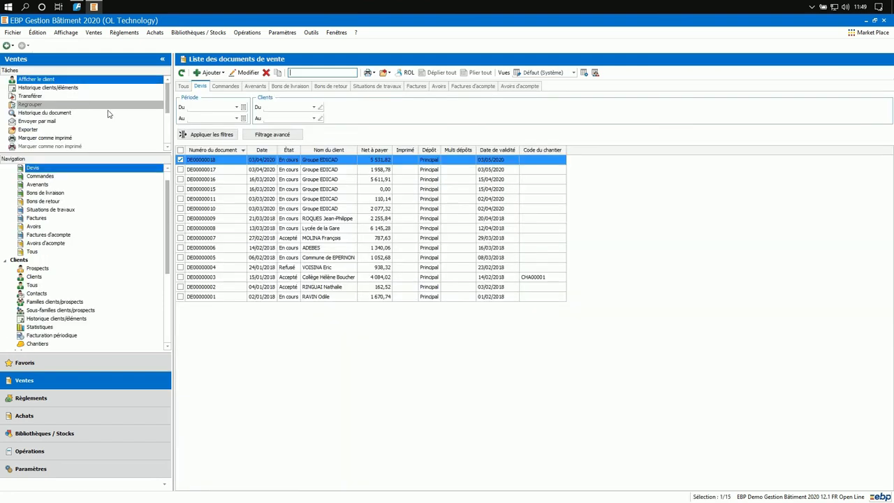
click(218, 160)
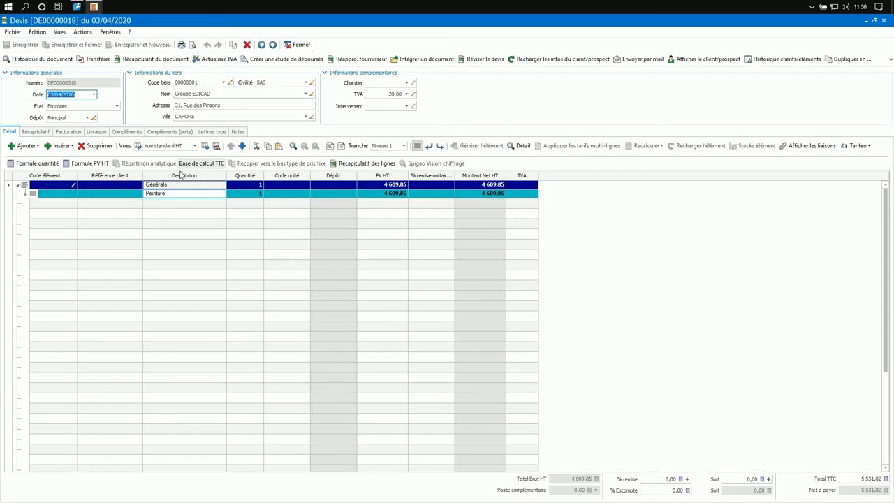
click(330, 146)
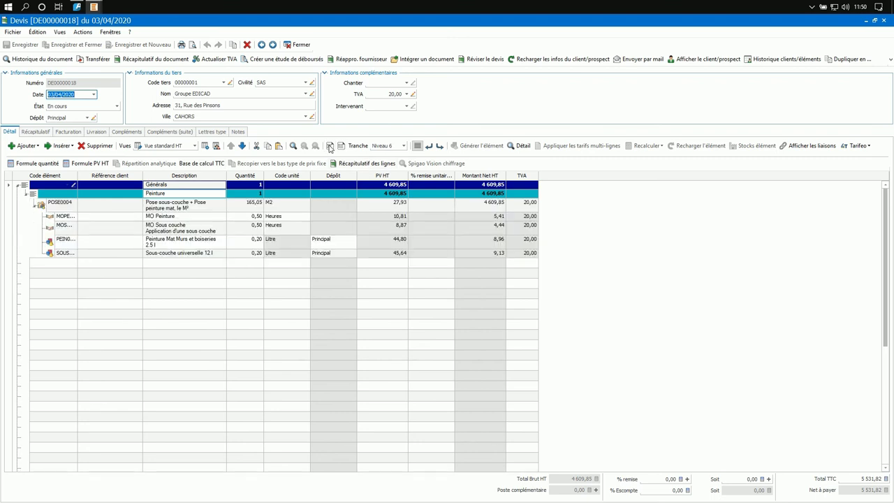
Step: Close the quote, return to ArchiTECH.PC and open the newest Groupe EDICAD quote as a tender, narrowing its window beside the model
click(867, 21)
click(866, 22)
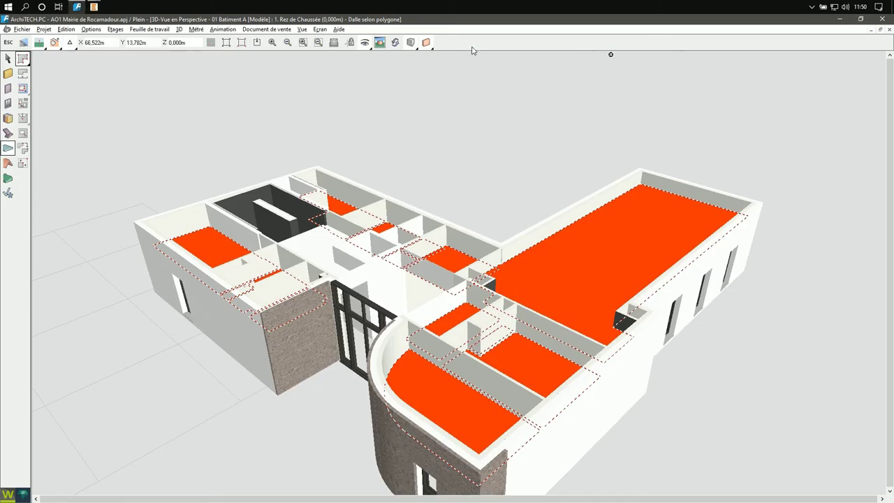
click(195, 29)
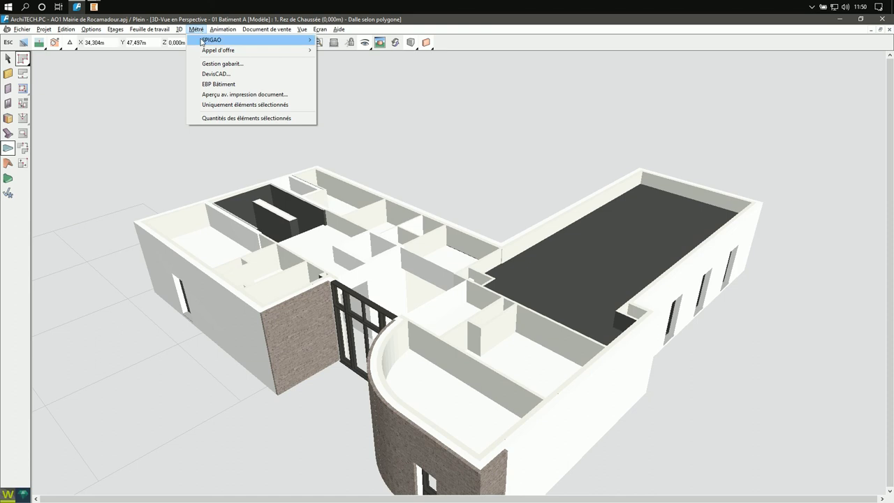
mouse_move(231, 50)
click(349, 61)
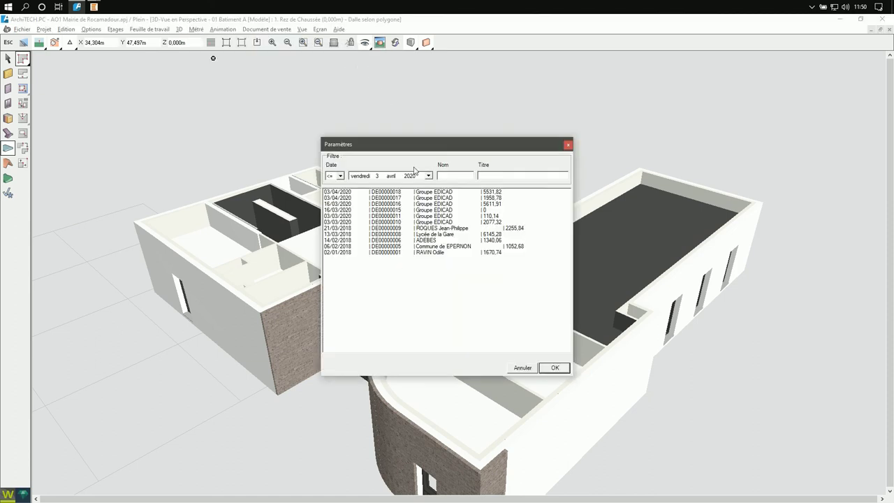
click(386, 192)
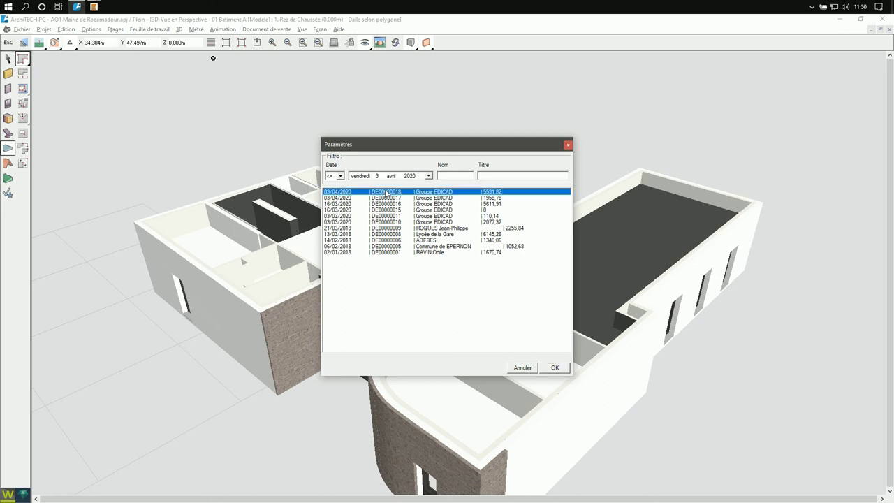
click(558, 370)
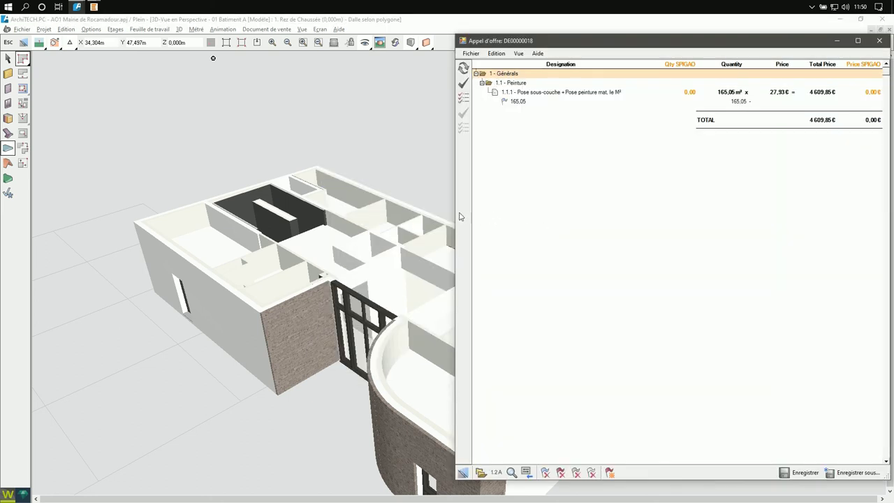
drag(456, 217, 514, 217)
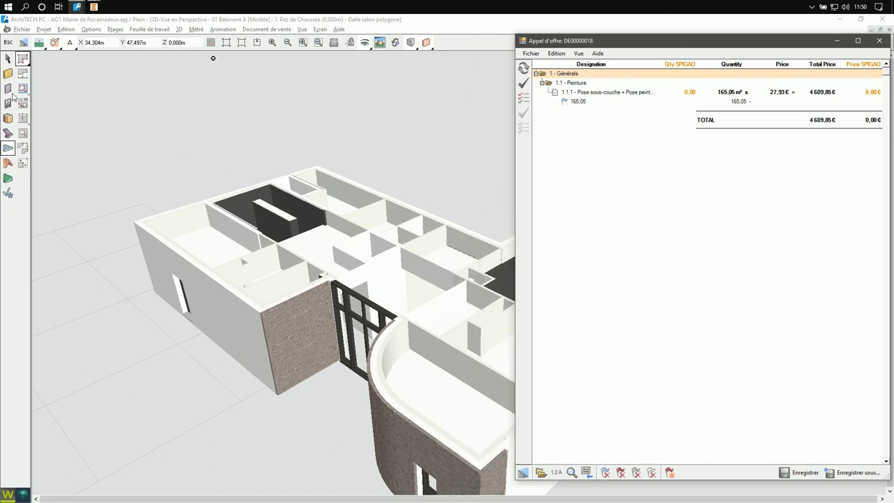
Step: Select the slabs identical to the light floor slab, link their Surface (Su) to tender line 1.1.1, and close the tender
click(13, 152)
right_click(218, 241)
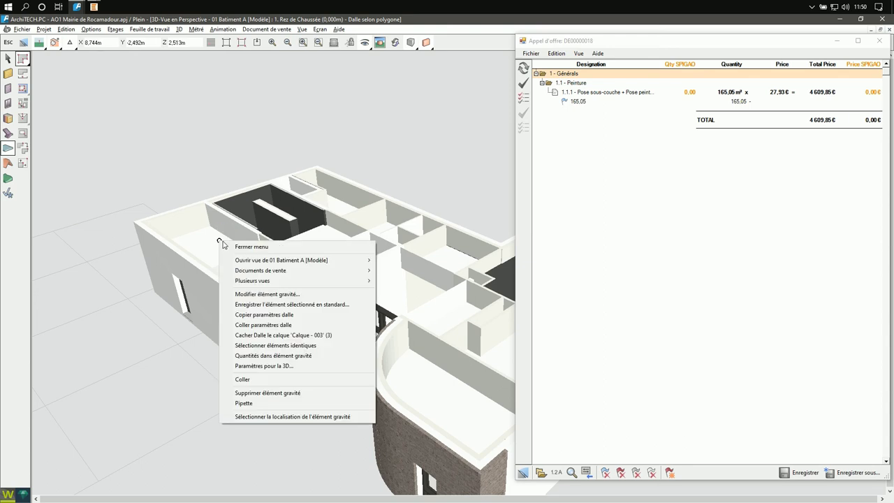
click(279, 345)
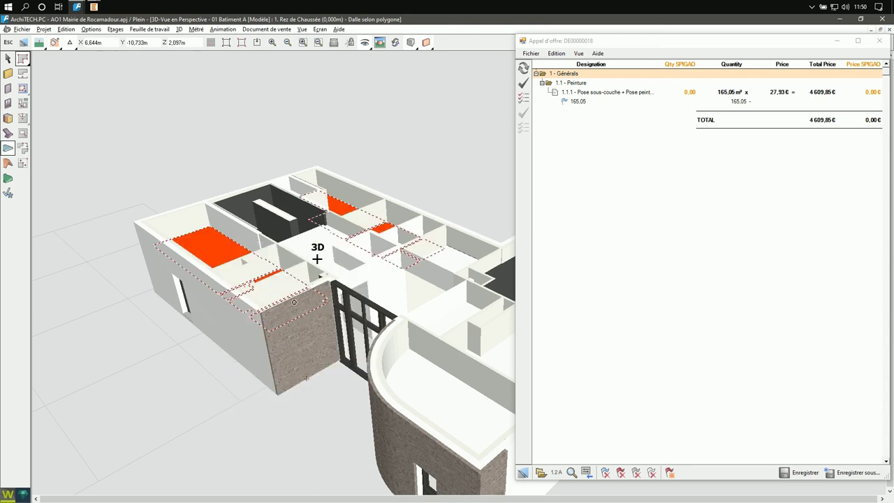
click(552, 92)
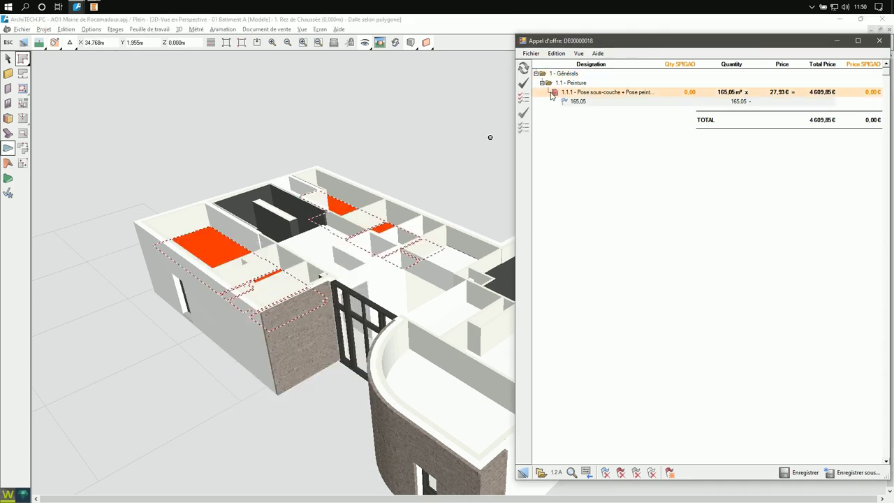
drag(521, 92, 428, 106)
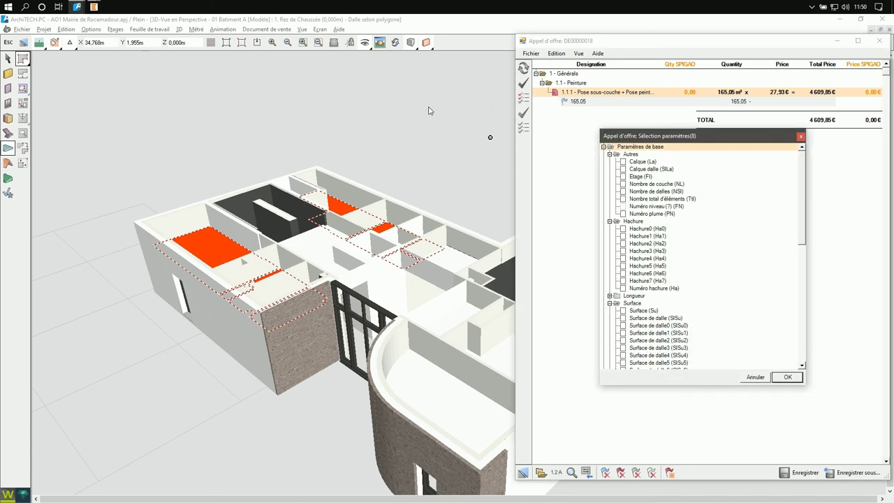
click(623, 310)
click(787, 376)
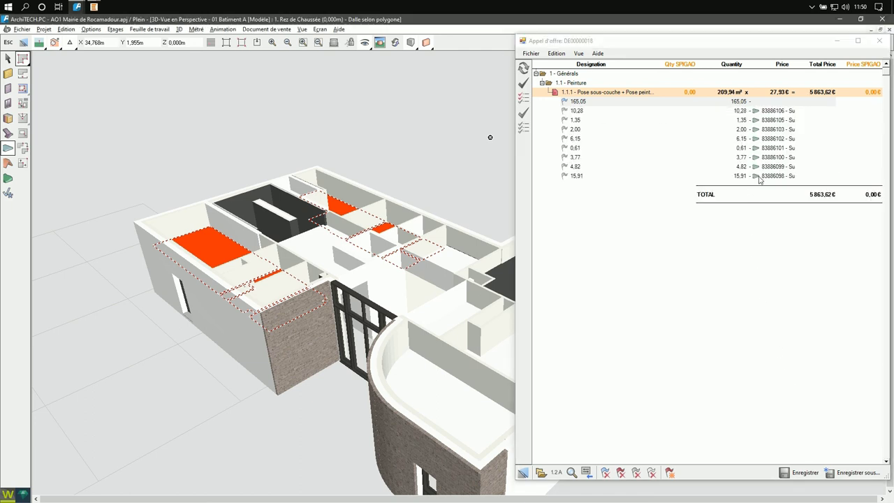
click(879, 41)
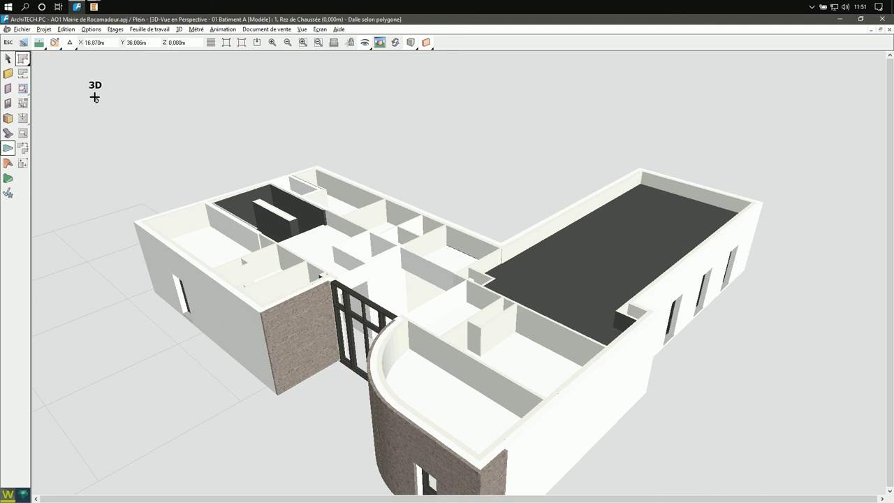
Step: Set the materials library plugin to CODIAL, keeping its ODBC connection, the C:\Codial program folder and the SOCIETE Base data
click(43, 30)
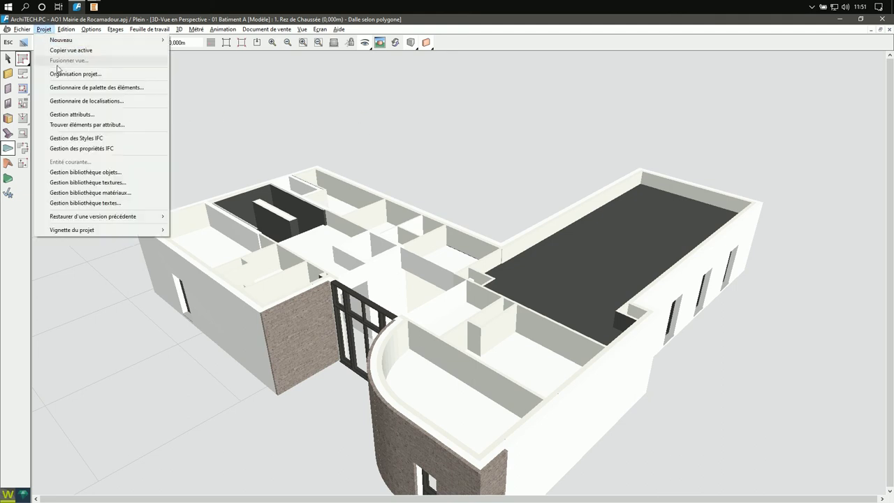
click(92, 193)
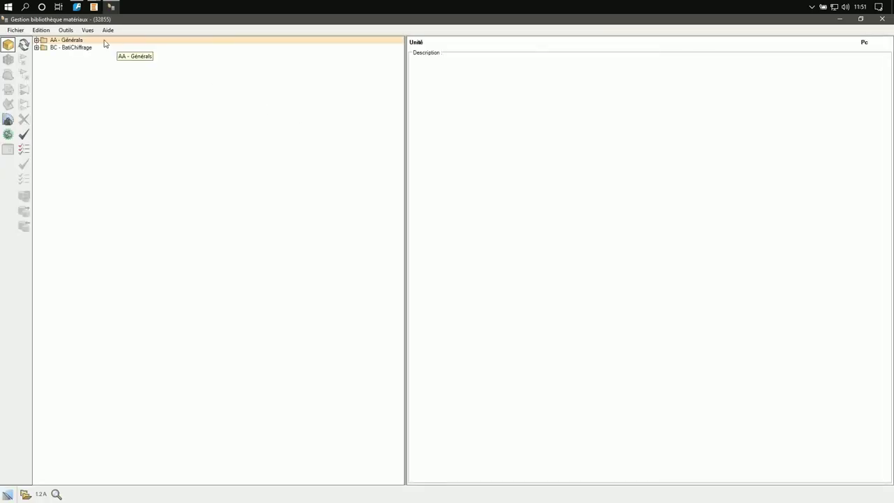
click(66, 30)
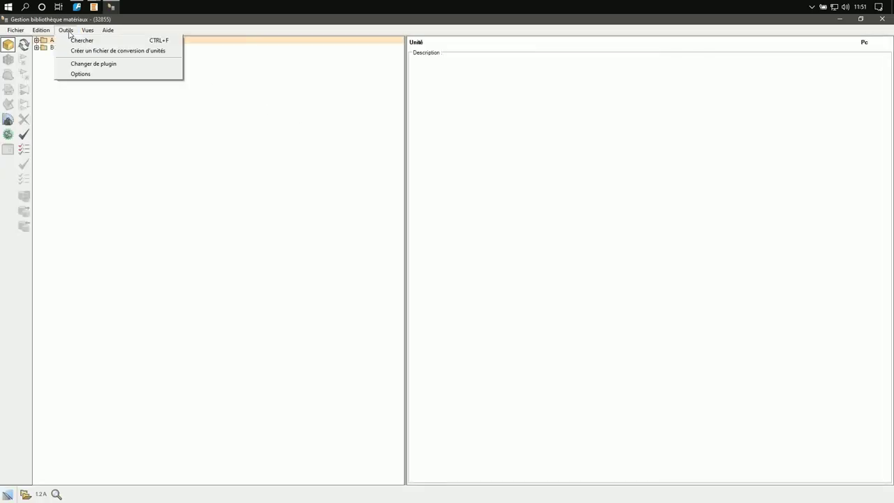
click(81, 74)
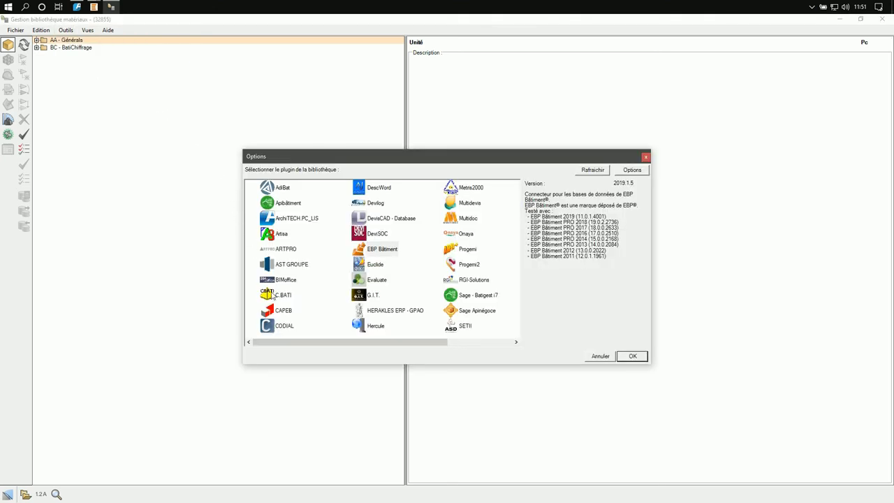
click(284, 326)
click(631, 170)
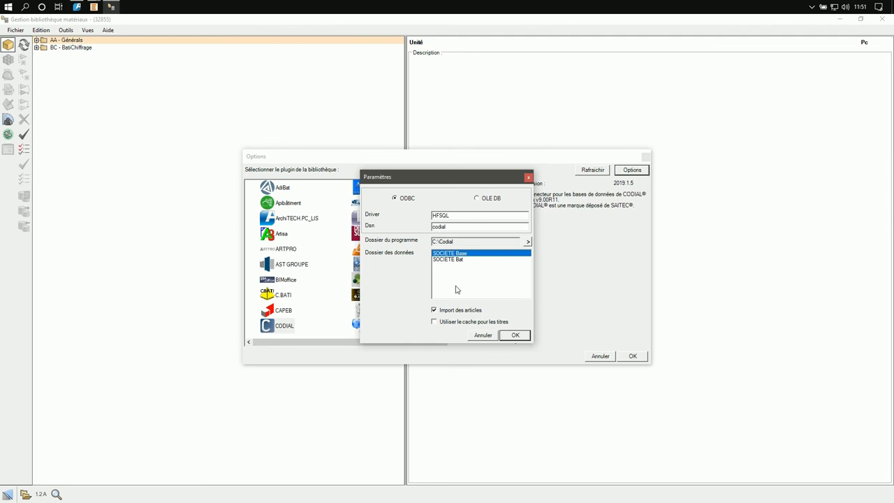
click(515, 335)
click(631, 357)
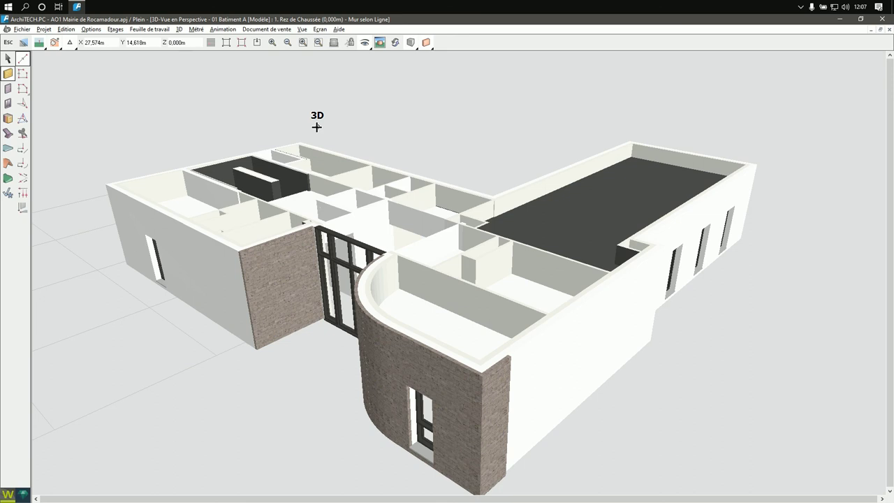
Step: Select all identical white exterior walls, link "04053306 - Renforcement des parties exposées aux chocs par armature voile de verre renforcé" to their Surface (Su), and validate
right_click(562, 316)
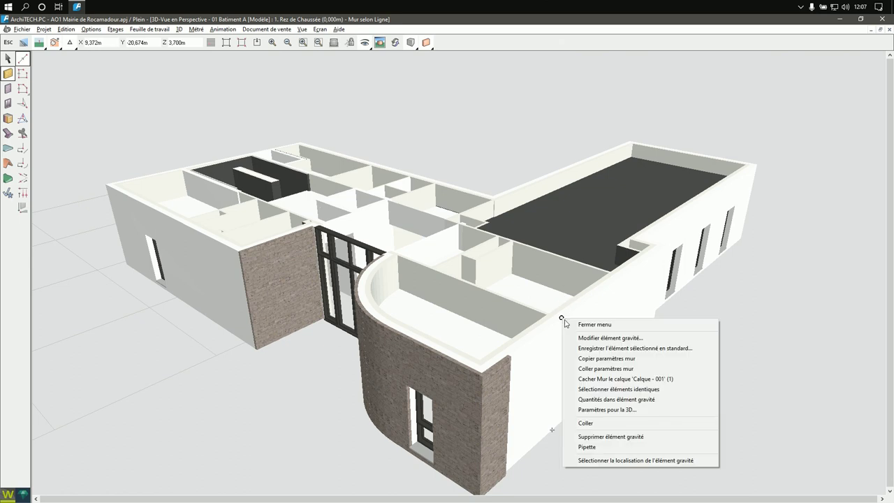
click(615, 391)
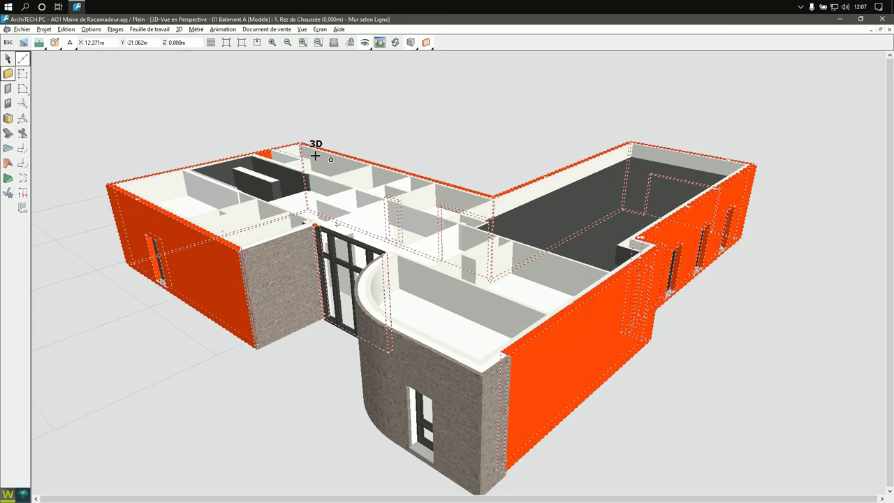
right_click(262, 109)
click(332, 162)
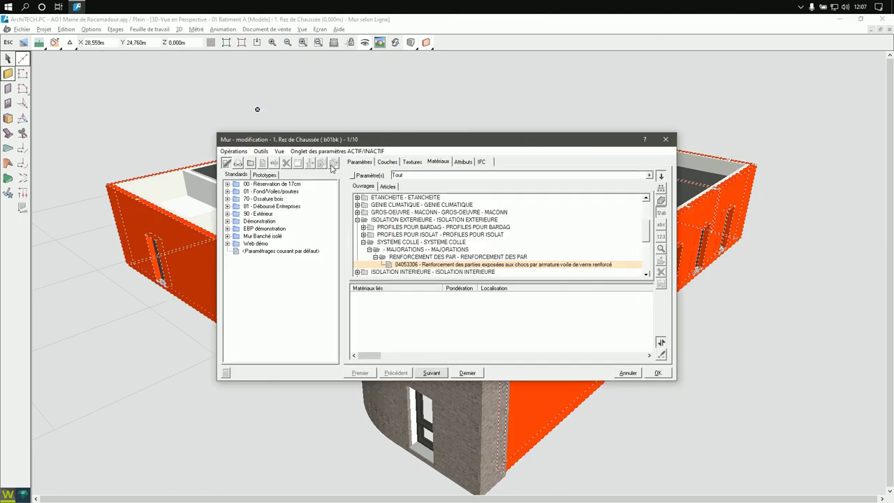
click(412, 174)
click(388, 151)
click(543, 424)
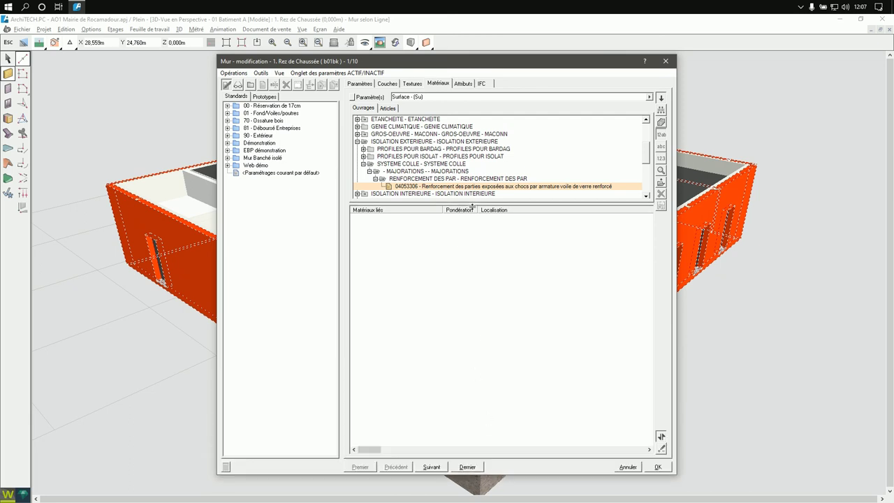
drag(473, 218, 472, 323)
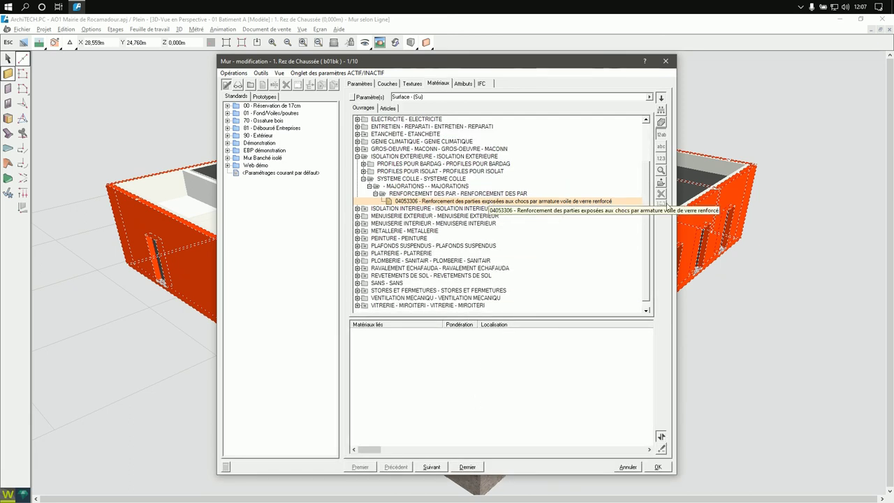
click(661, 183)
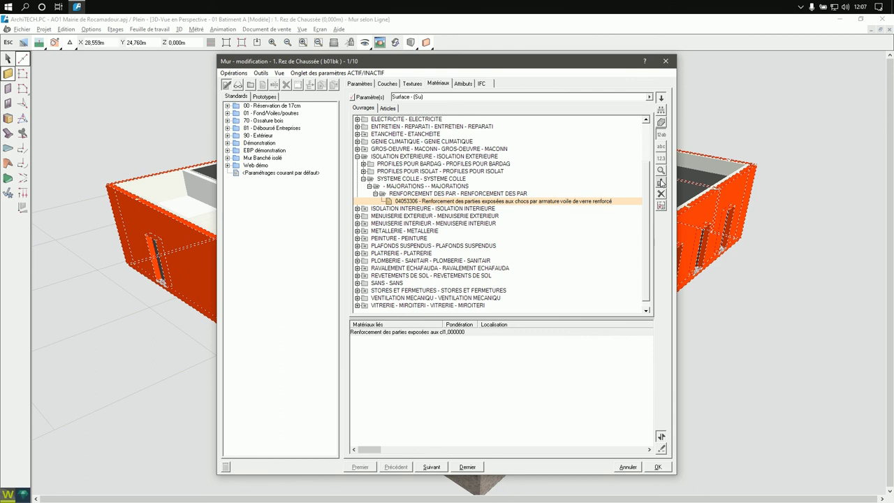
click(656, 467)
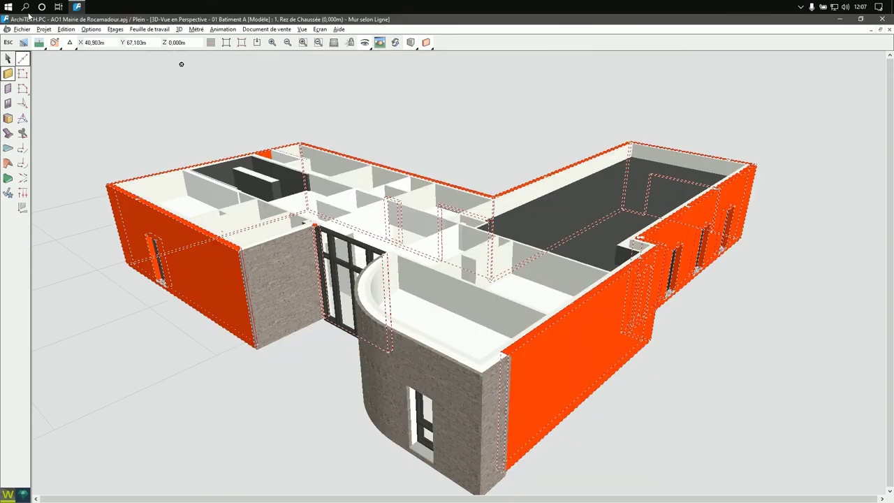
Step: Switch to Codial and log in to SOCIETE Base as EDICAD by entering the account password
click(8, 6)
click(409, 148)
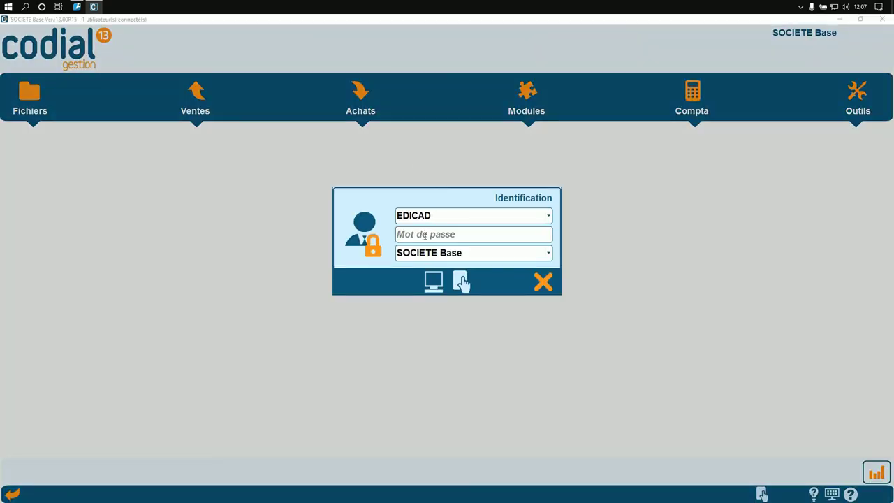
click(425, 235)
text(*********)
key(Return)
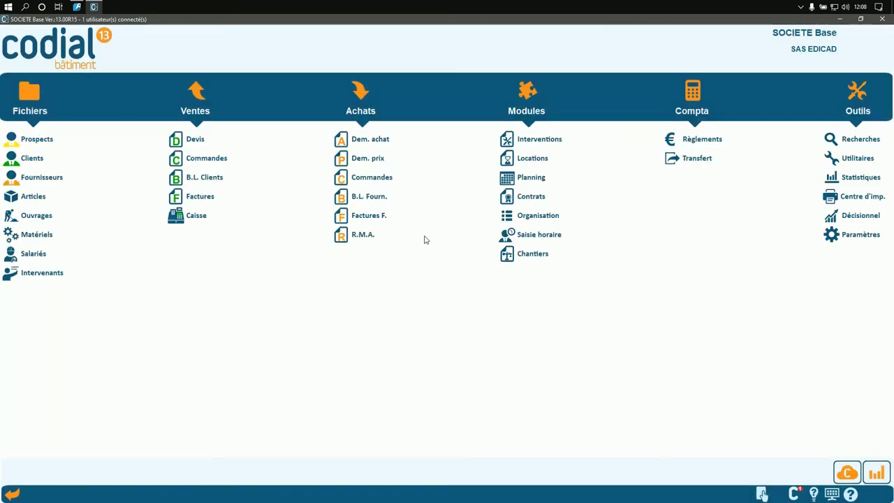
Step: Return to ArchiTECH.PC and export the selected walls' quantities to Codial in a new quote for client EDICAD, creating DPGF titles
click(77, 6)
click(196, 29)
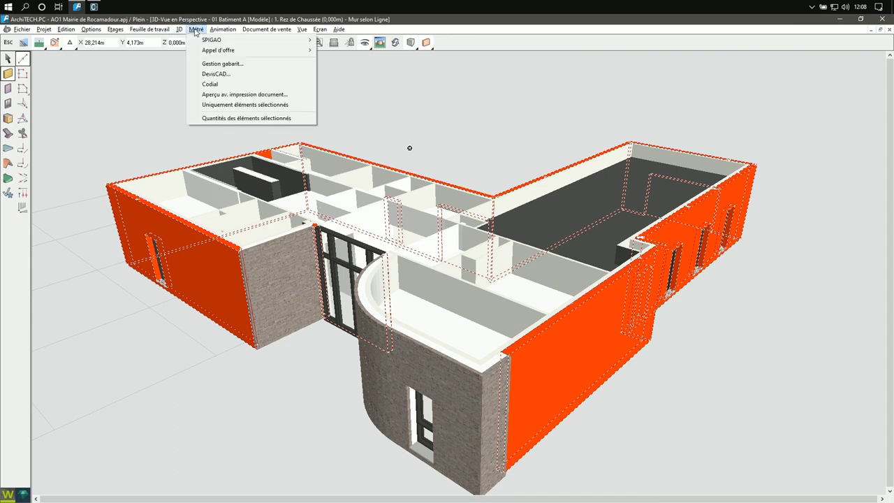
click(210, 84)
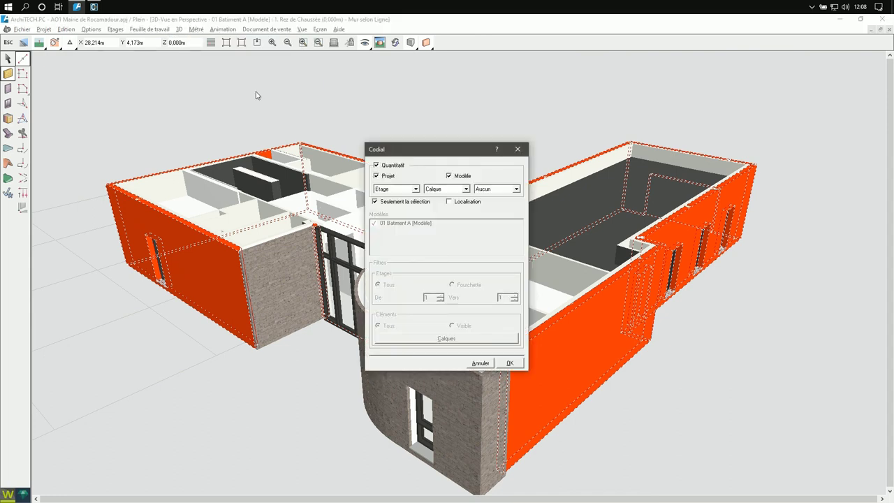
click(510, 363)
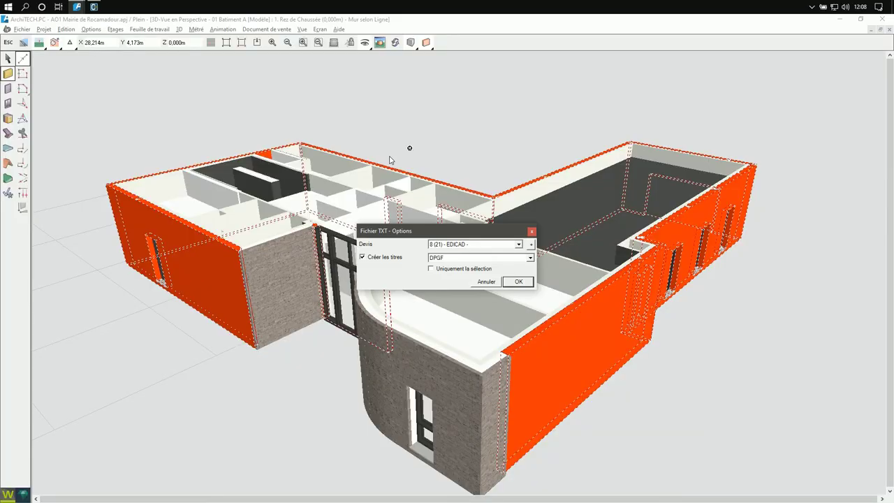
click(530, 245)
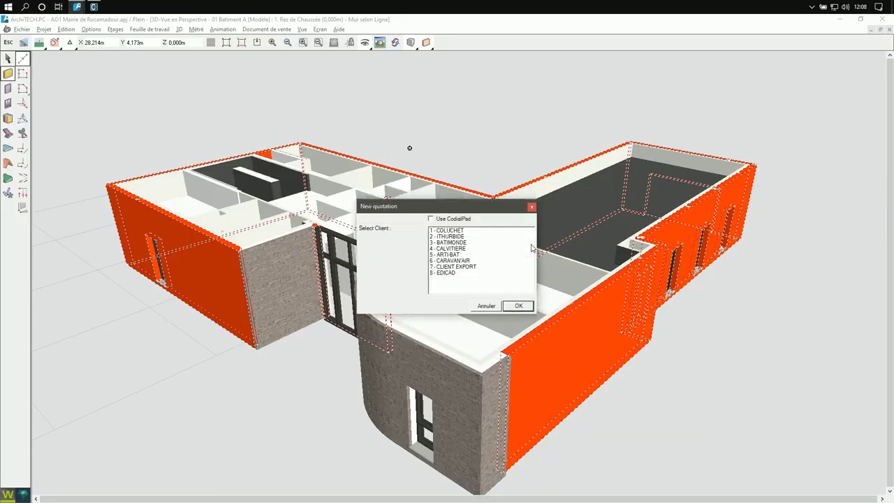
click(447, 273)
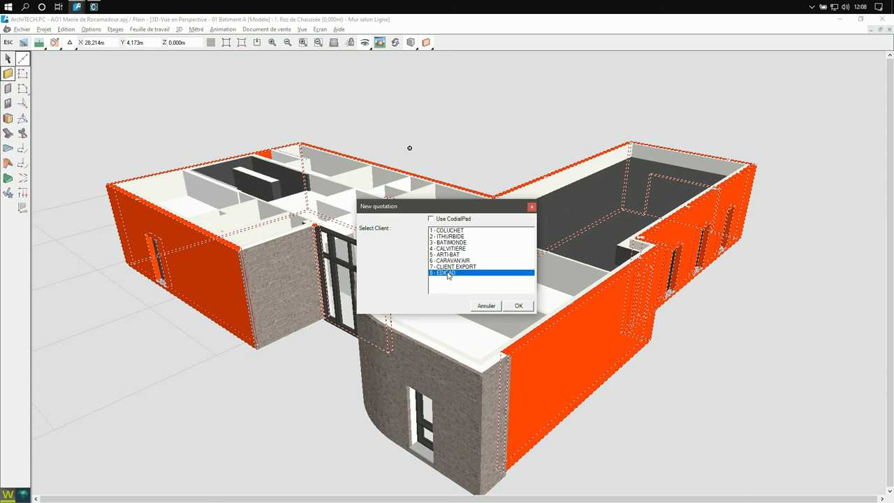
click(517, 306)
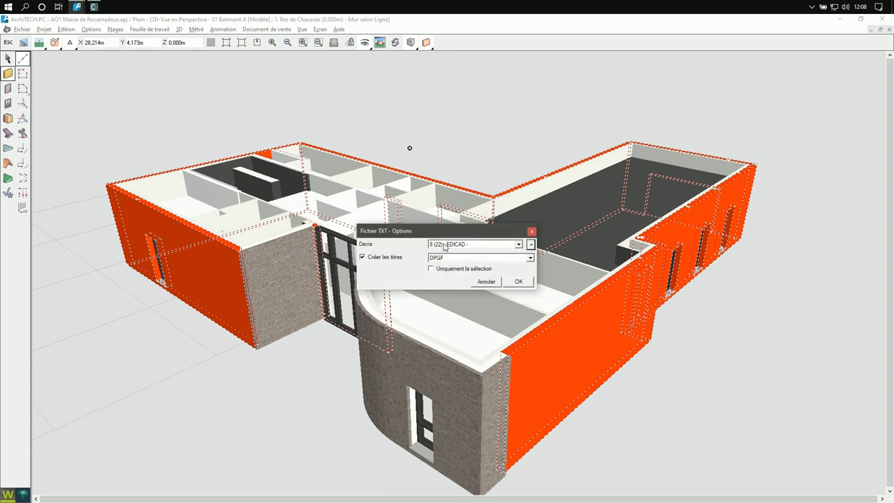
click(519, 281)
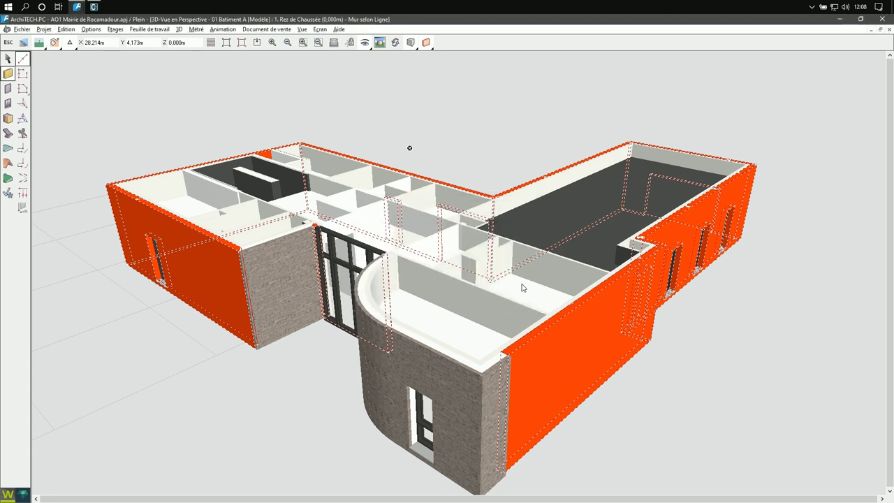
Step: Switch to Codial and open the new EDICAD quote to examine its exterior insulation lines
click(94, 6)
click(194, 139)
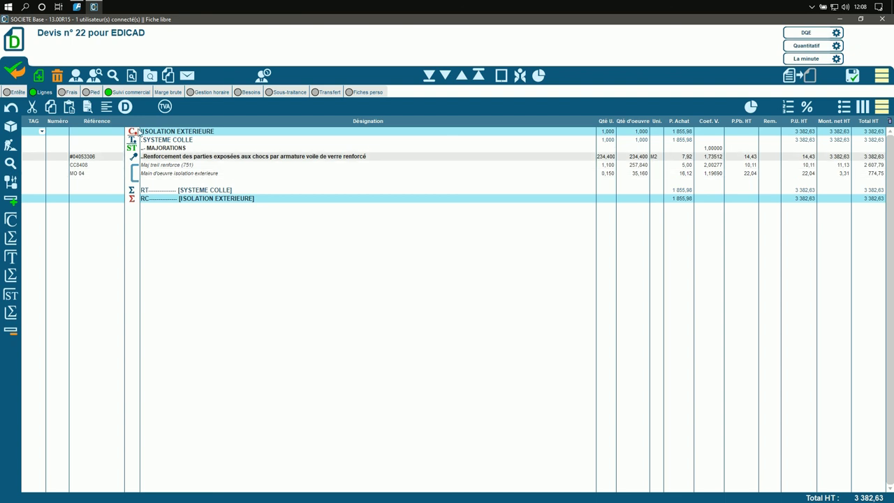
Step: Close the quote in Codial, return to ArchiTECH.PC and display quote 22 for EDICAD as the tender document
click(15, 70)
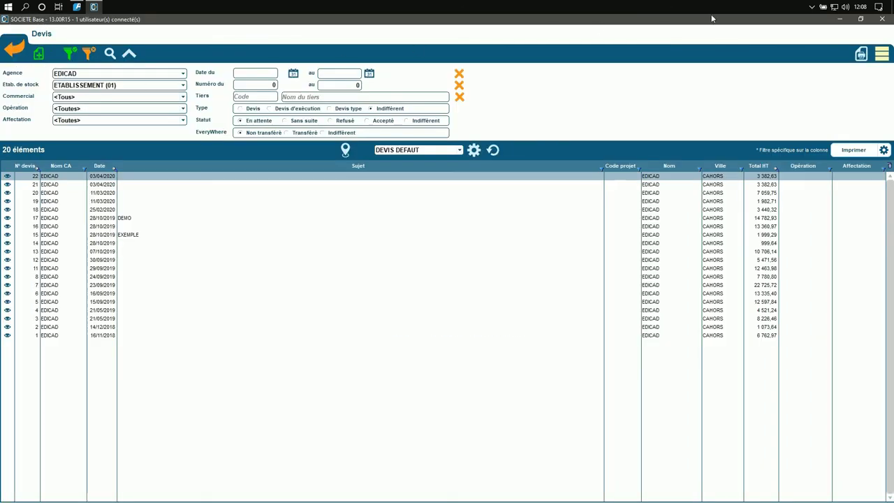
click(840, 20)
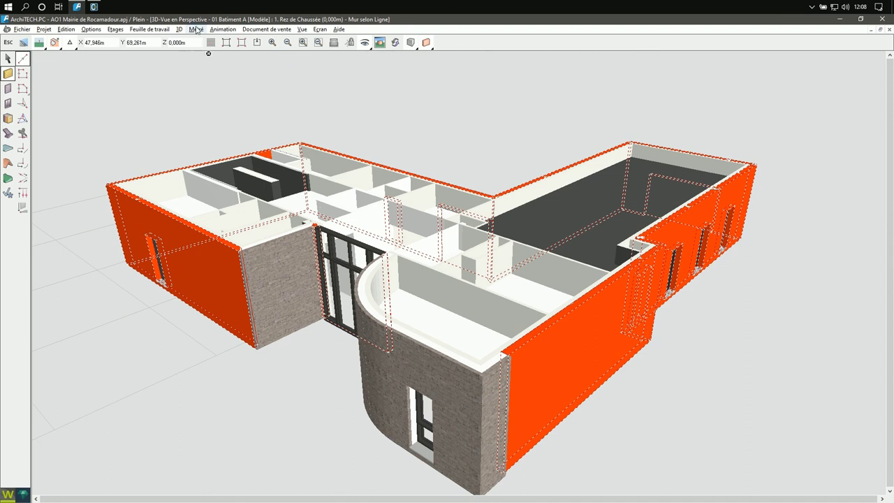
click(197, 30)
mouse_move(289, 52)
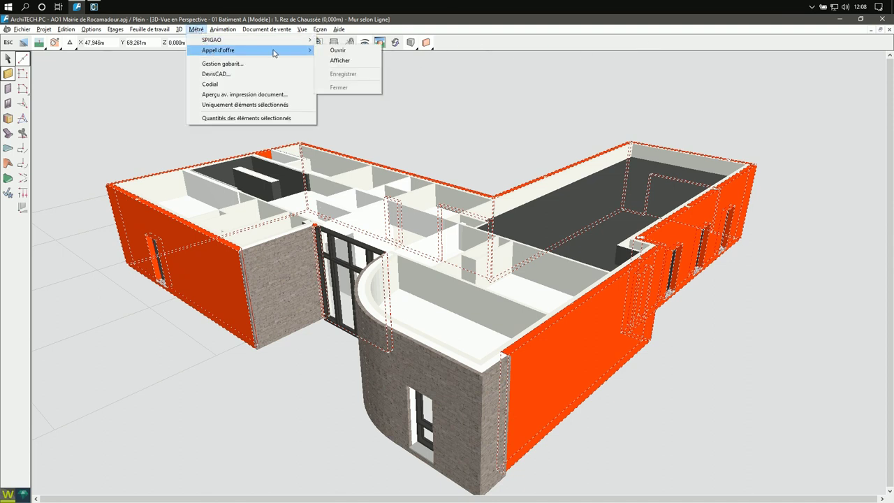
click(340, 60)
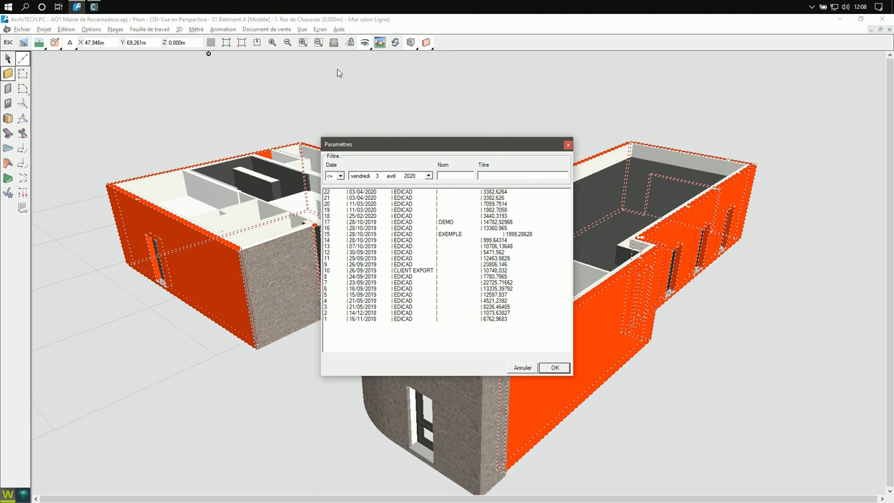
click(363, 192)
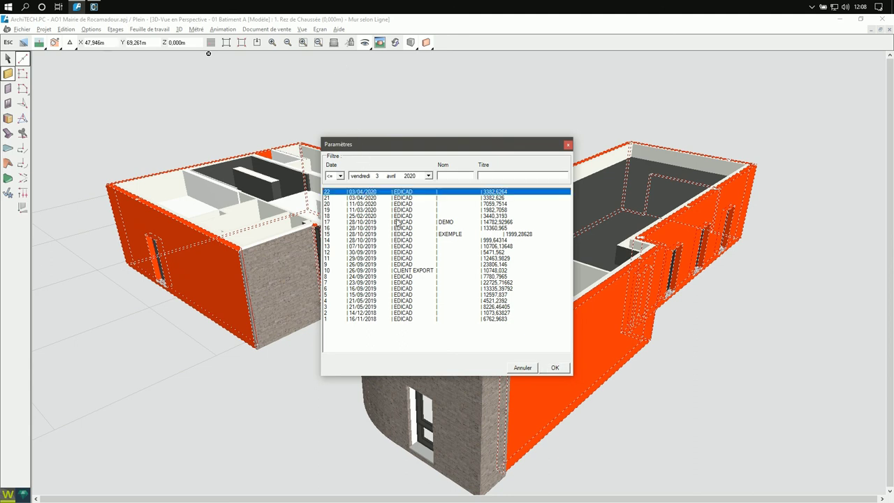
click(555, 368)
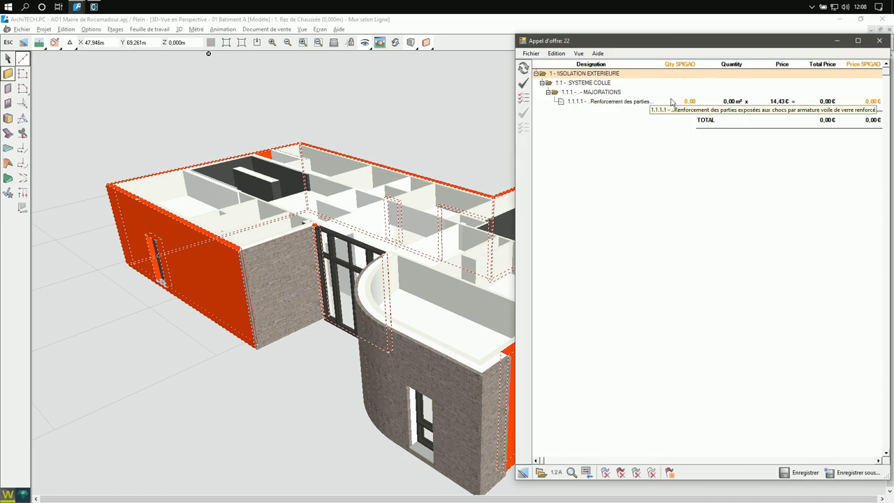
Step: Link the "Renforcement des parties exposées aux chocs par armature voile de verre renforcé" tender line to the selected walls' Surface (Su)
drag(560, 104, 458, 109)
click(626, 305)
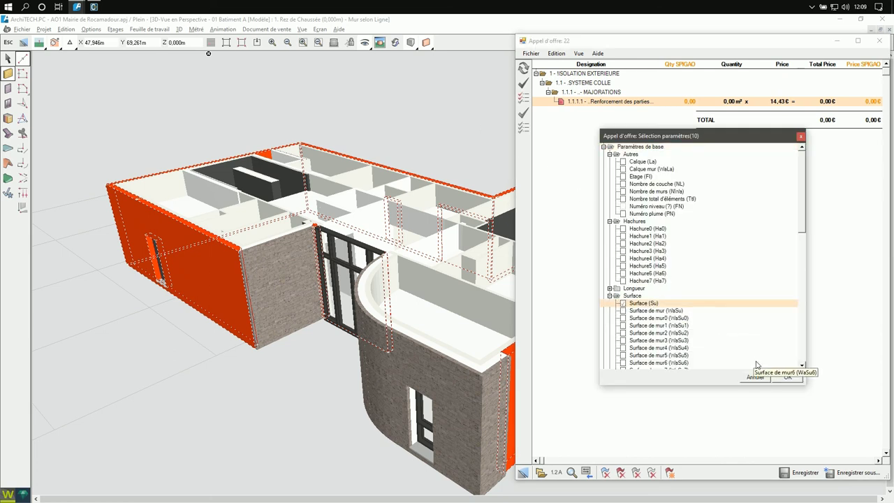
click(786, 377)
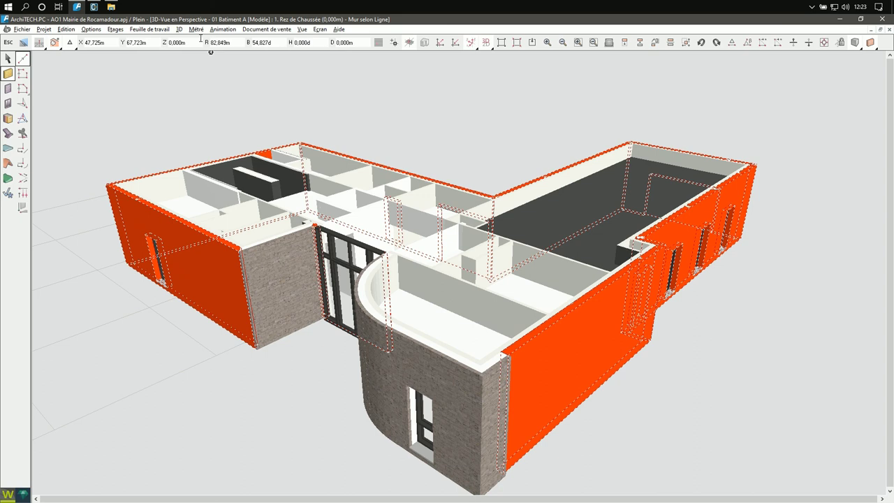
click(196, 30)
mouse_move(205, 44)
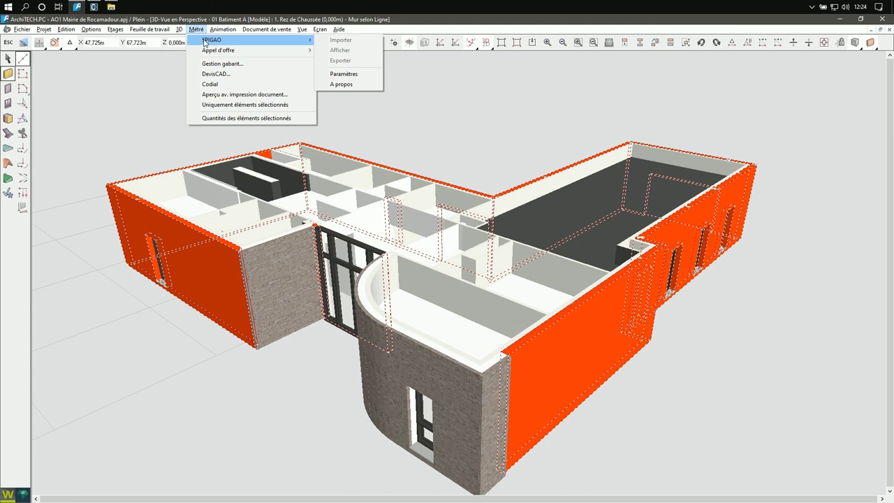
click(205, 40)
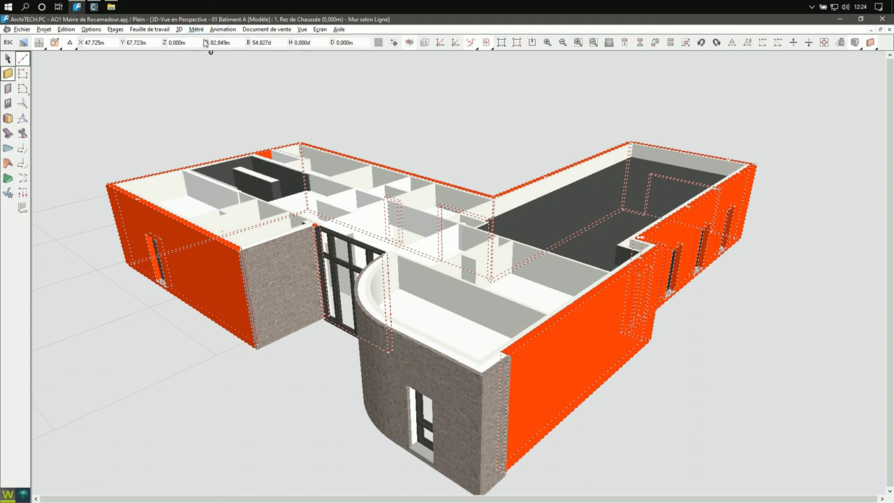